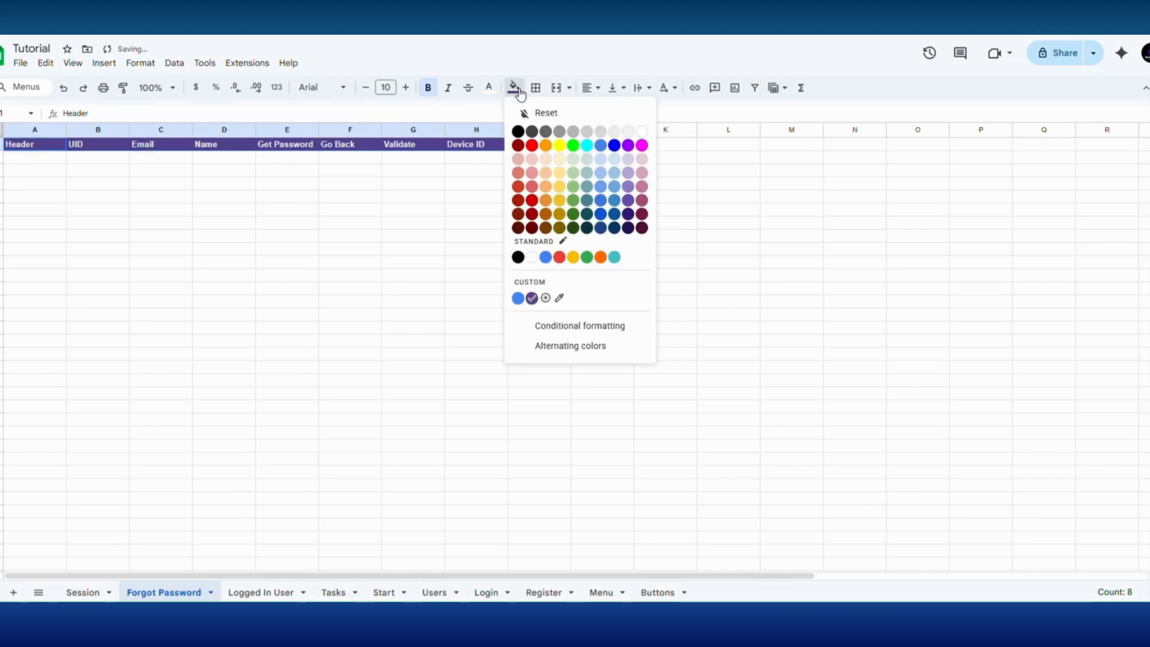
- Fill the Forgot Password sheet's header row with the standard blue and delete the Validate column
click(544, 259)
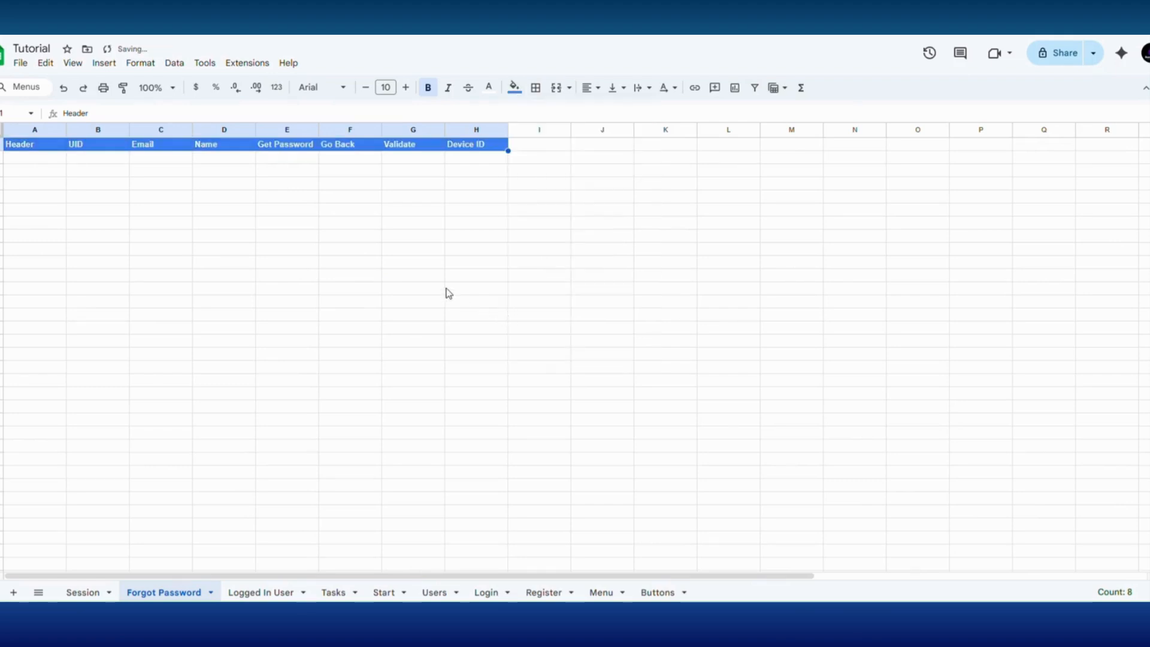
click(444, 288)
click(422, 131)
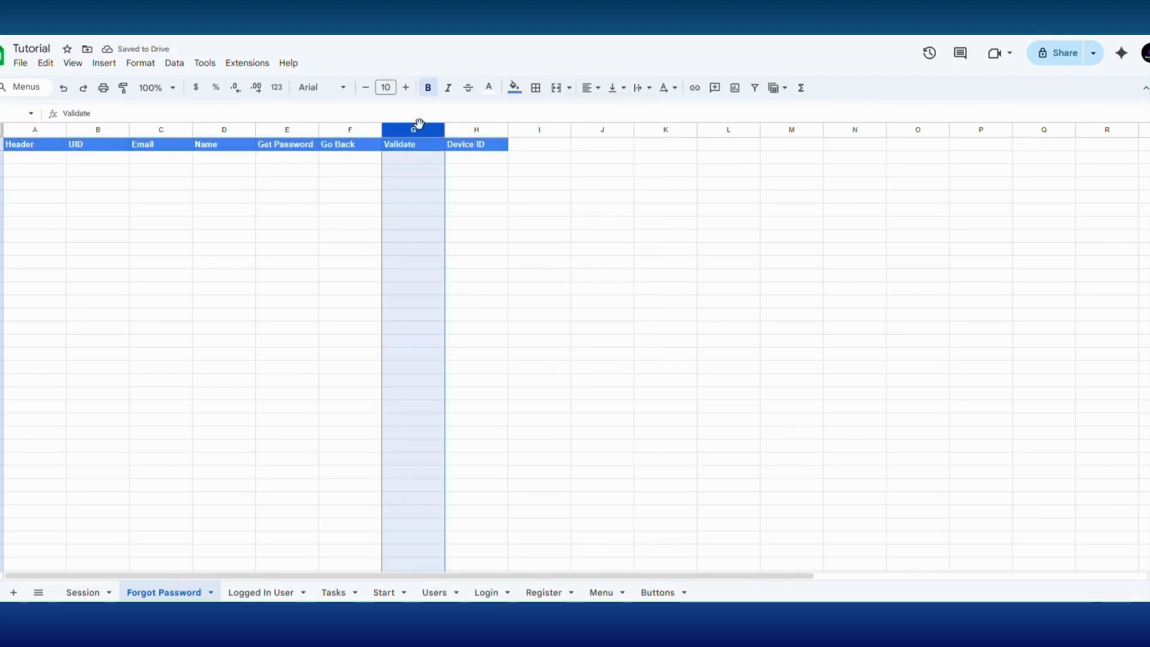
right_click(419, 127)
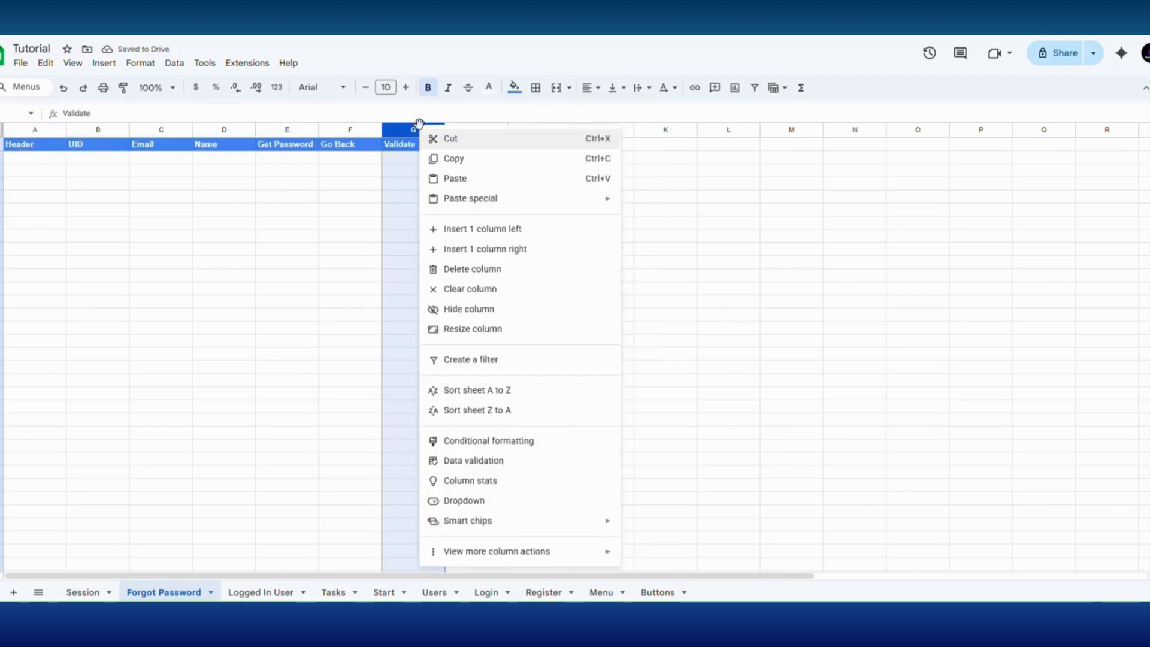
click(478, 270)
click(454, 258)
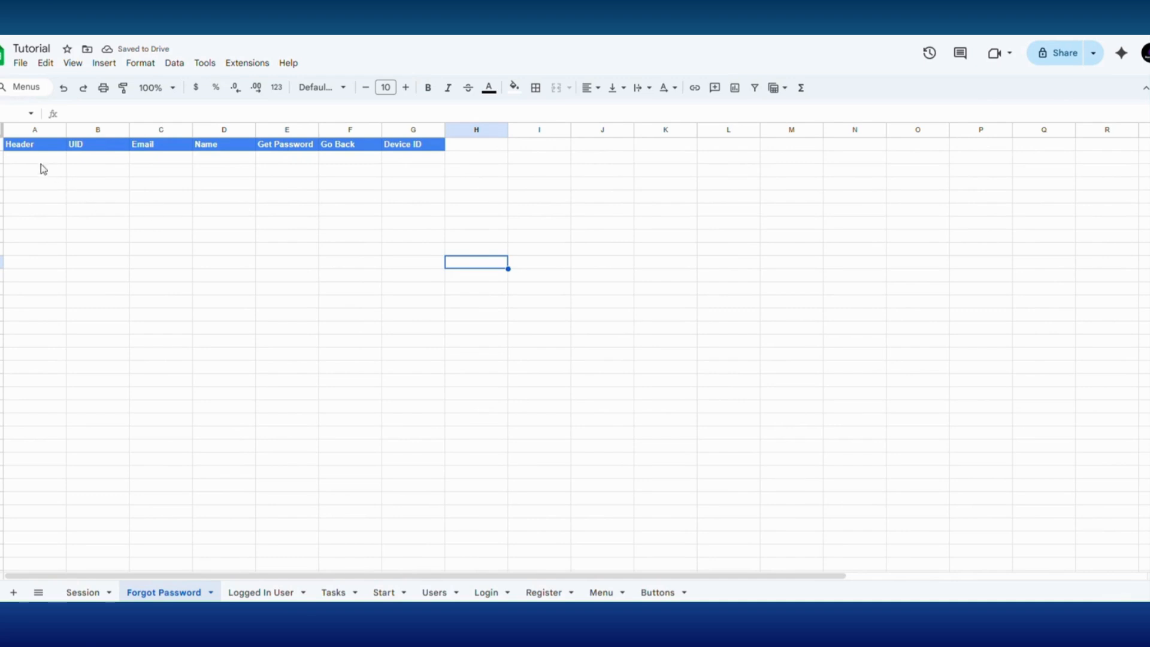
- Copy the Main Image path from the Buttons sheet into cell A2, under Header, of the Forgot Password sheet
click(35, 159)
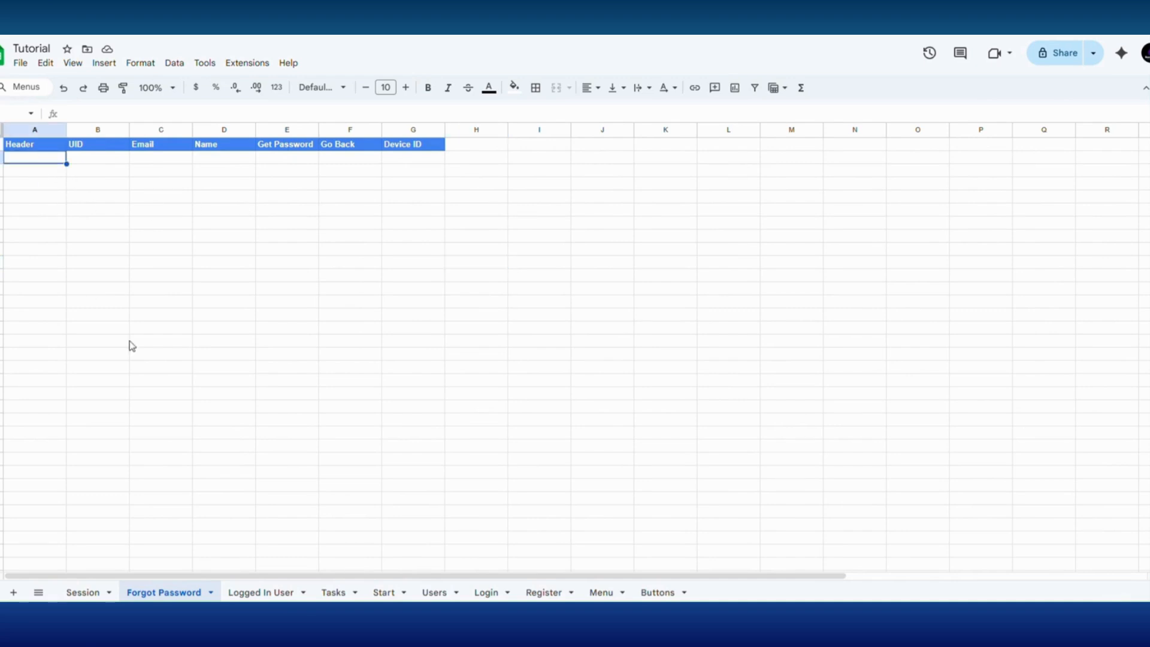
click(657, 592)
right_click(77, 157)
click(108, 143)
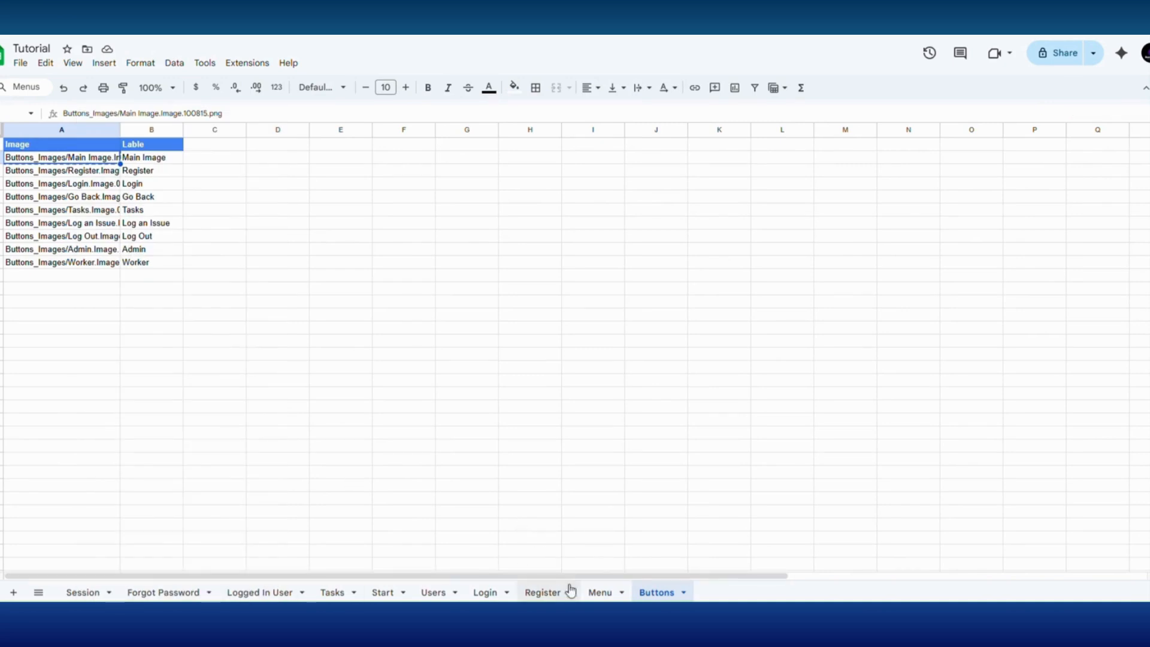
click(163, 593)
right_click(25, 156)
click(60, 183)
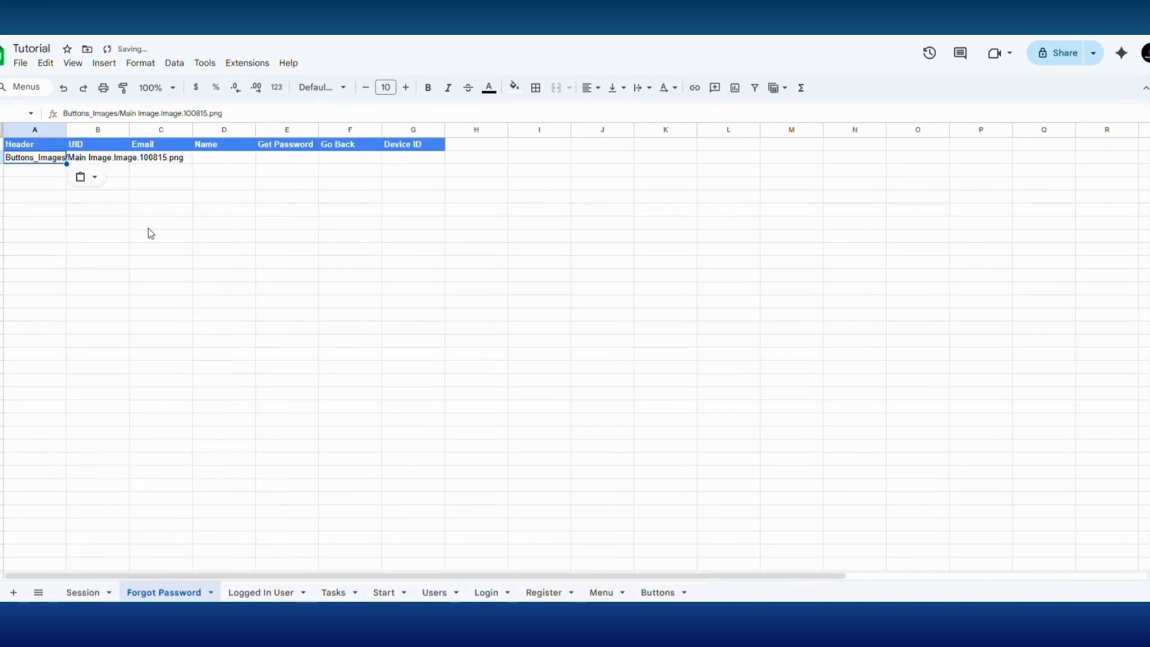
click(161, 223)
- Enter 1 as the UID in cell B2 of the Forgot Password sheet
click(111, 165)
text(1)
click(178, 208)
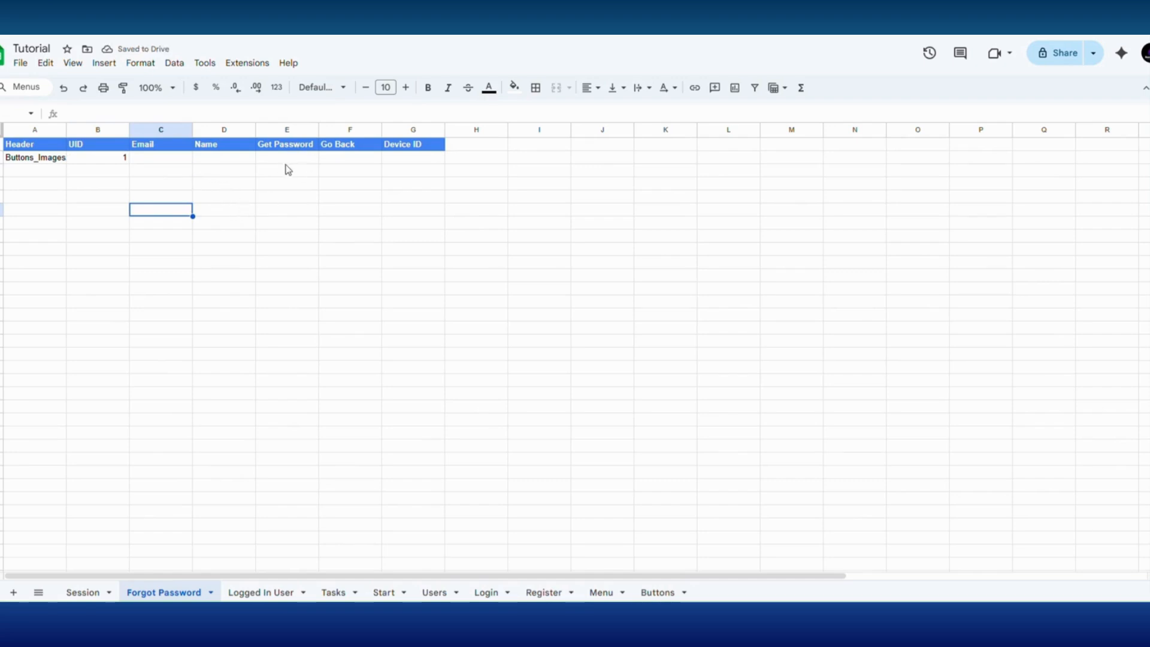
- Switch to the AppSheet editor and add a Buttons record labelled Get Password with the image Untitled design - 2026-03-09T154824.157
click(290, 161)
click(658, 593)
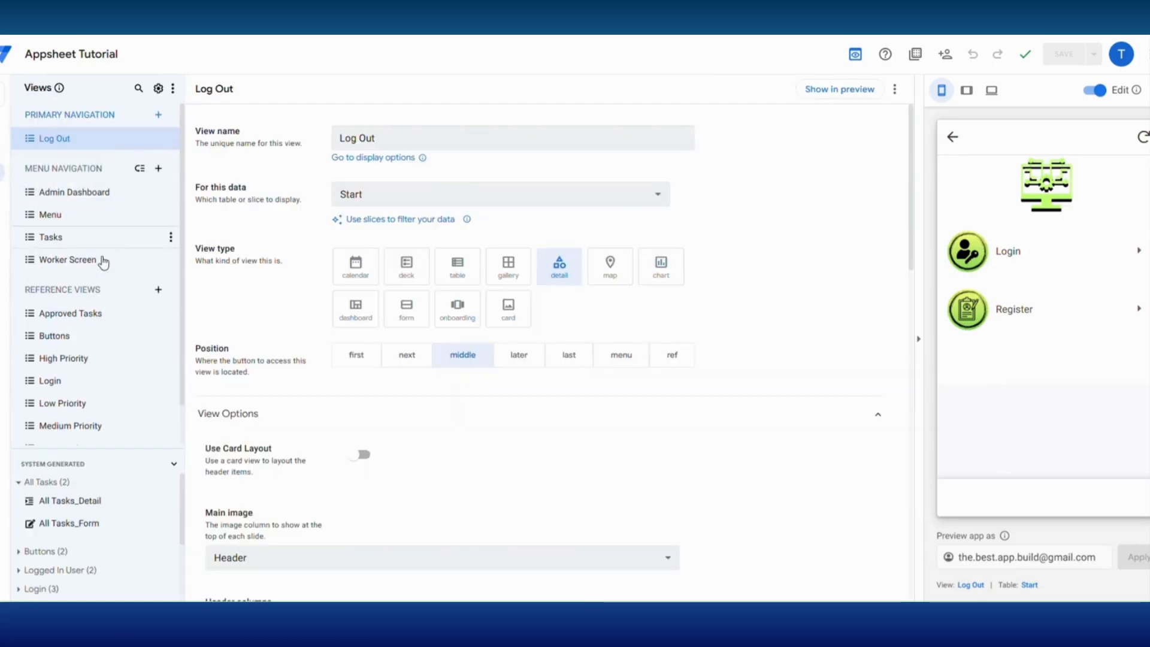
click(141, 341)
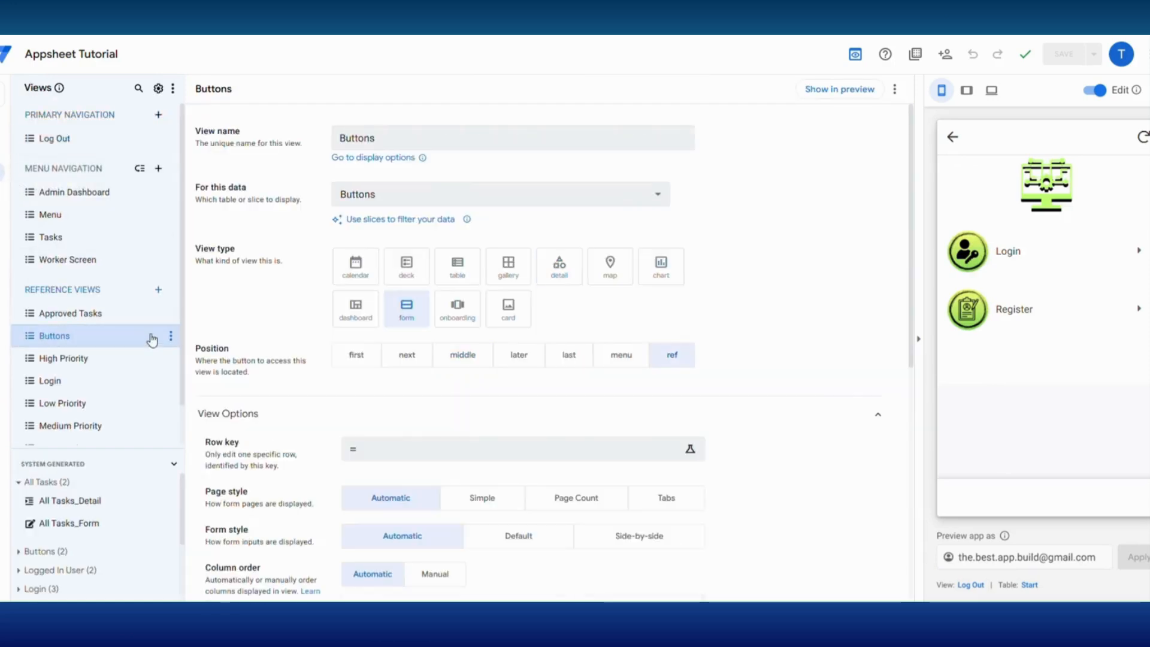
click(1049, 216)
click(206, 63)
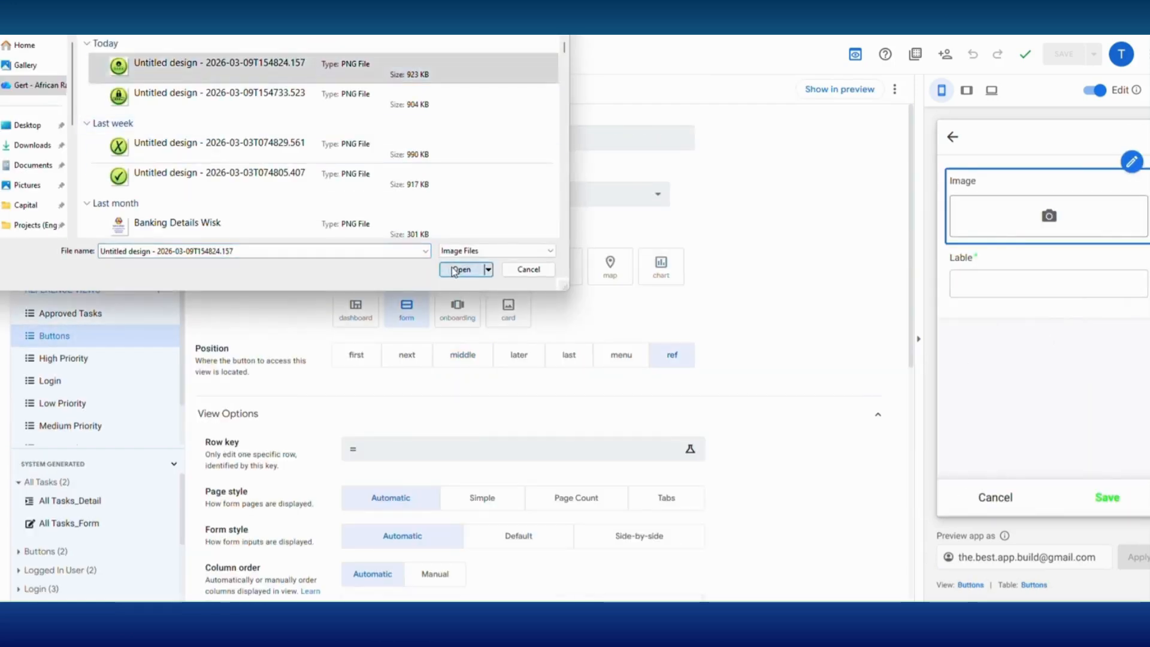
click(462, 267)
click(991, 443)
text(Get Passw)
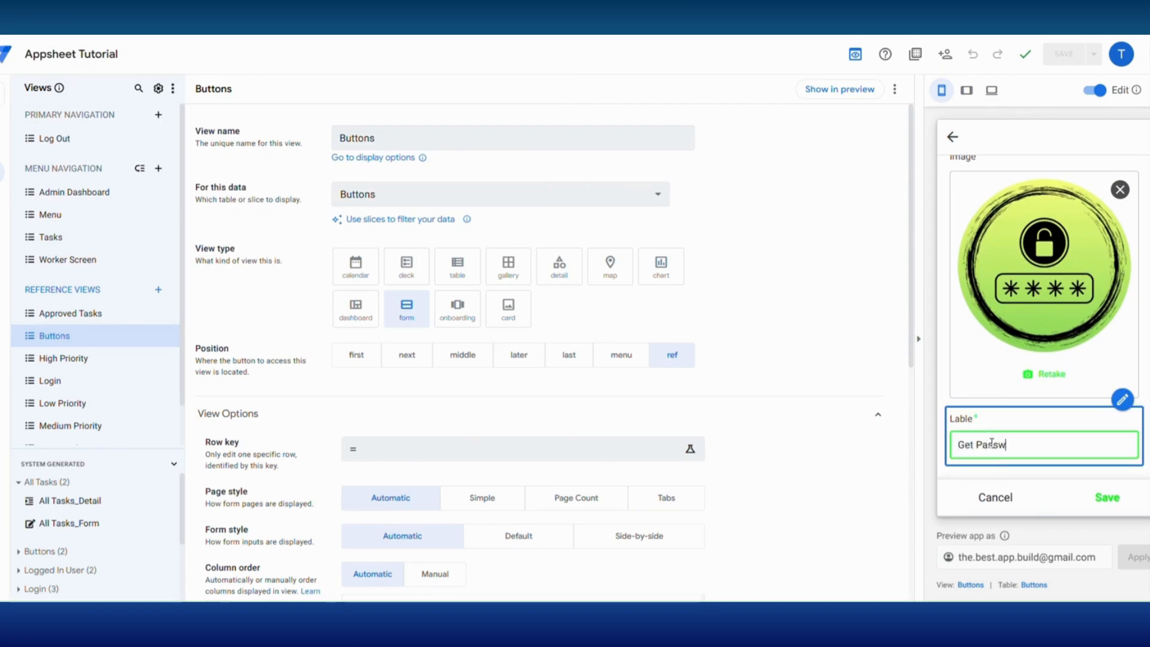
text(ord)
click(1106, 500)
- Add another Buttons record labelled Forgot Password with the image Untitled design - 2026-03-09T154733.523
click(172, 337)
click(210, 355)
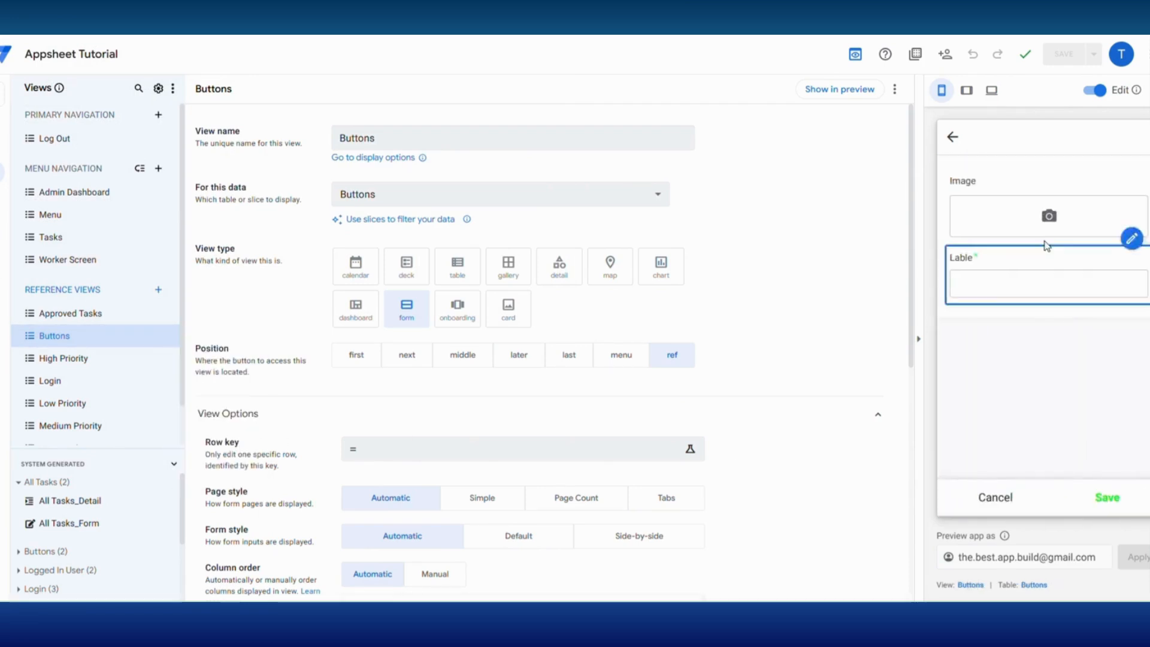
click(1050, 216)
click(205, 96)
click(462, 267)
click(1010, 468)
text(Forgot Password)
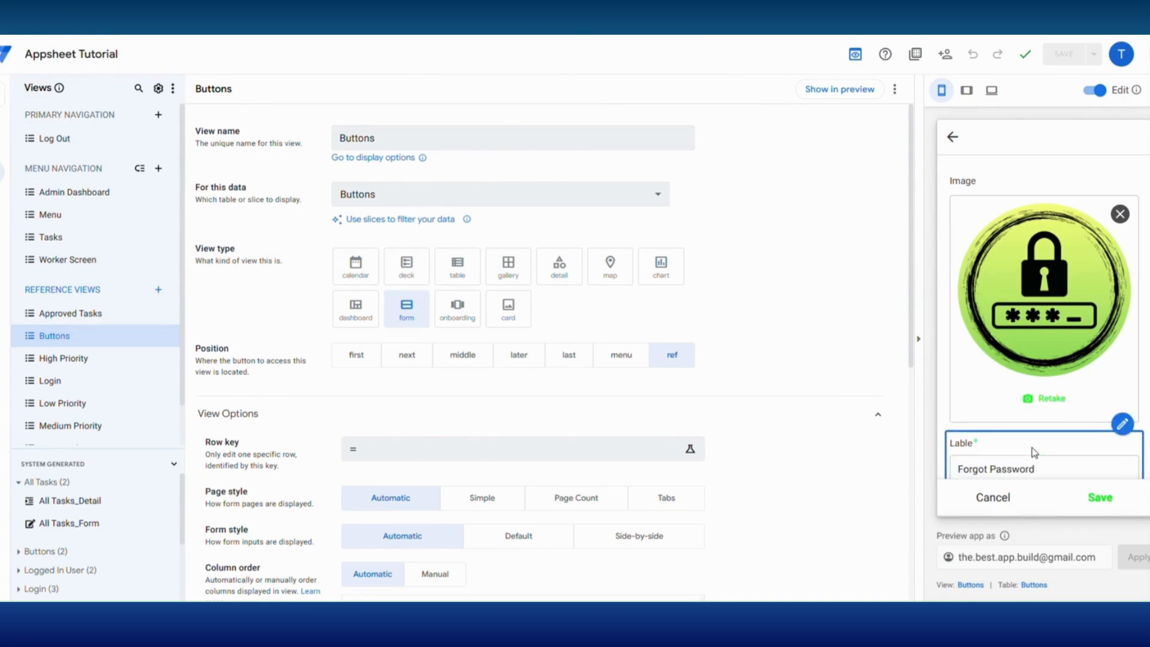
key(Return)
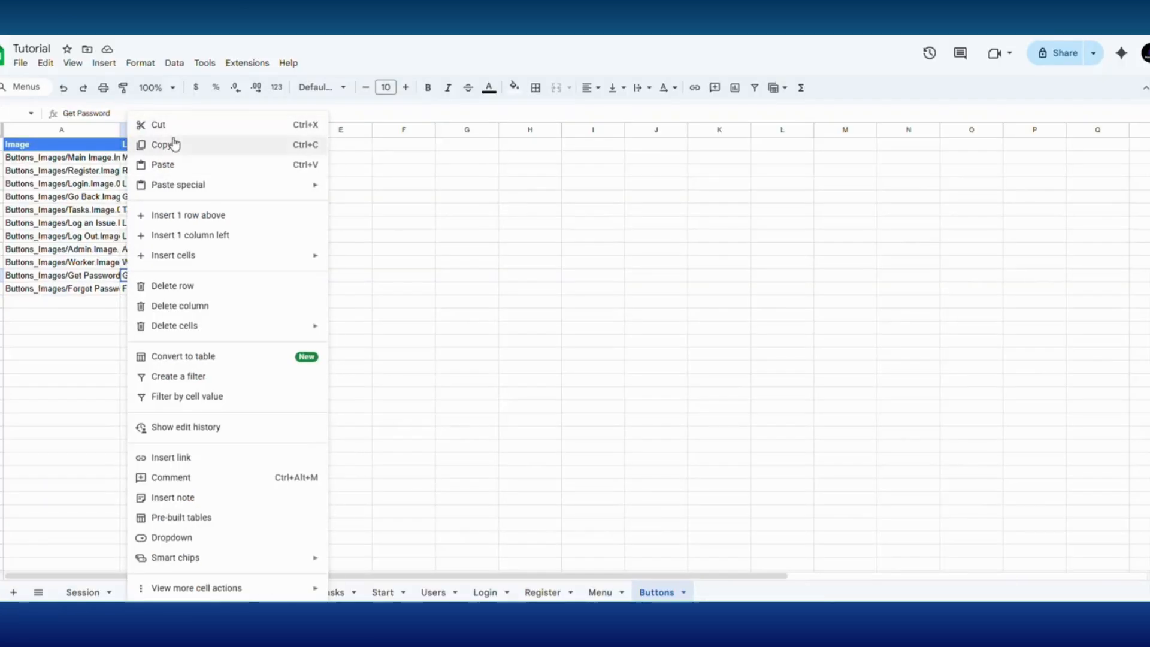
- Switch to the spreadsheet and paste the Get Password button label into cell E2 of the Forgot Password sheet
click(159, 143)
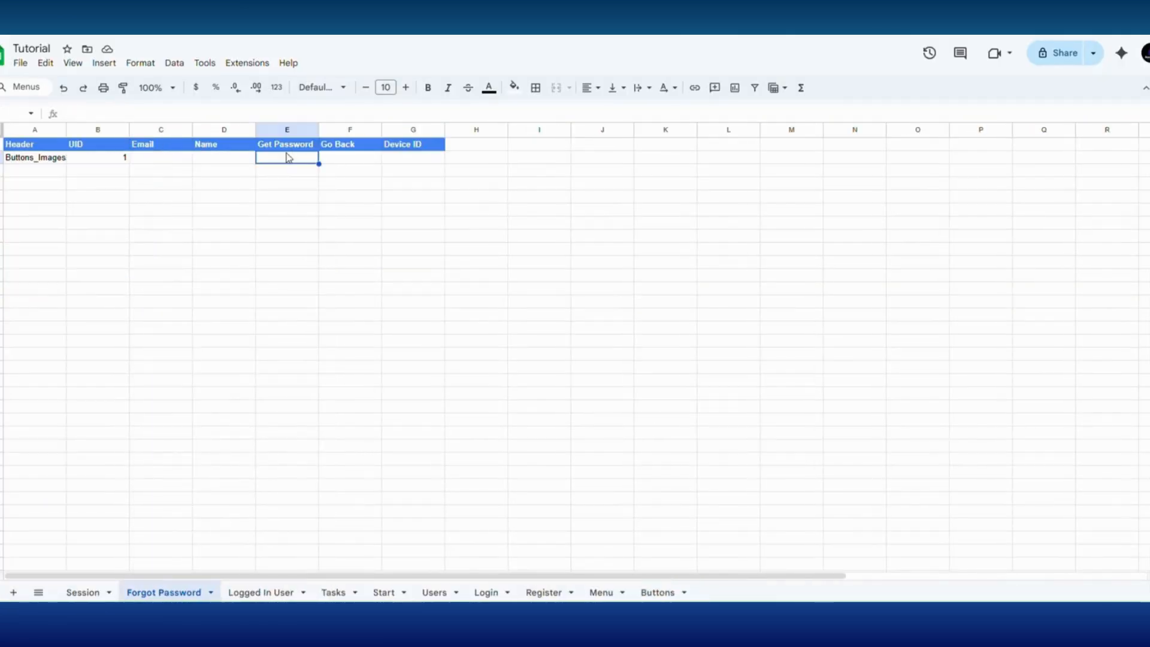
key(ctrl+v)
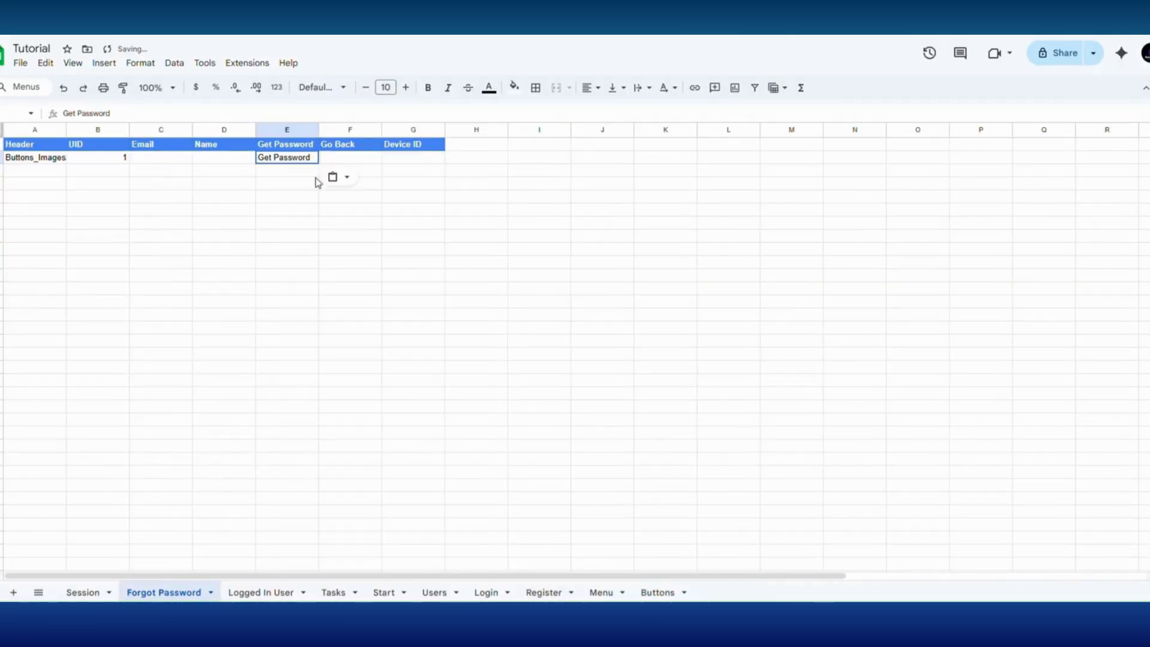
click(295, 331)
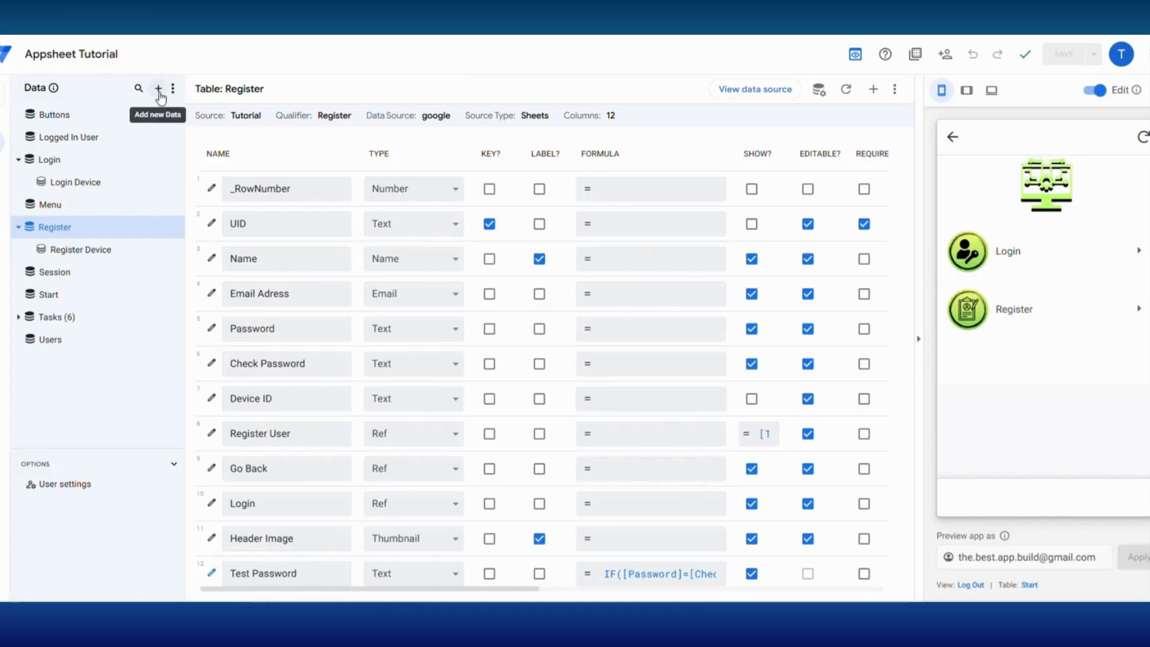
- Add the Forgot Password sheet from the Tutorial spreadsheet to the app as a new table
click(158, 88)
click(469, 185)
click(470, 218)
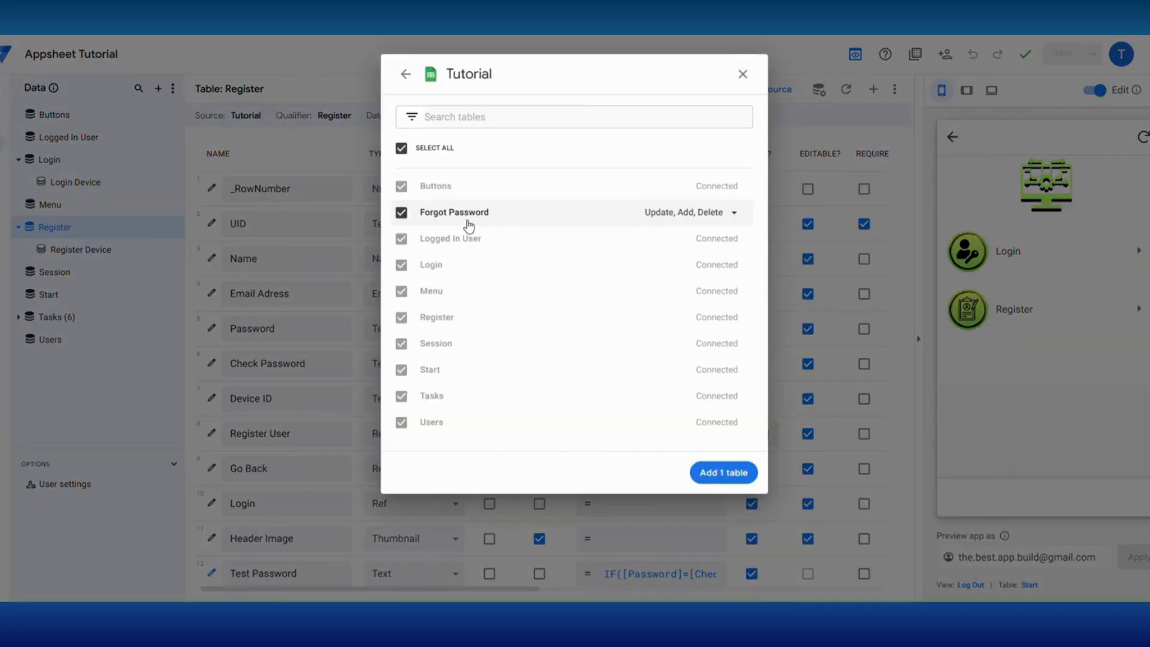
click(725, 473)
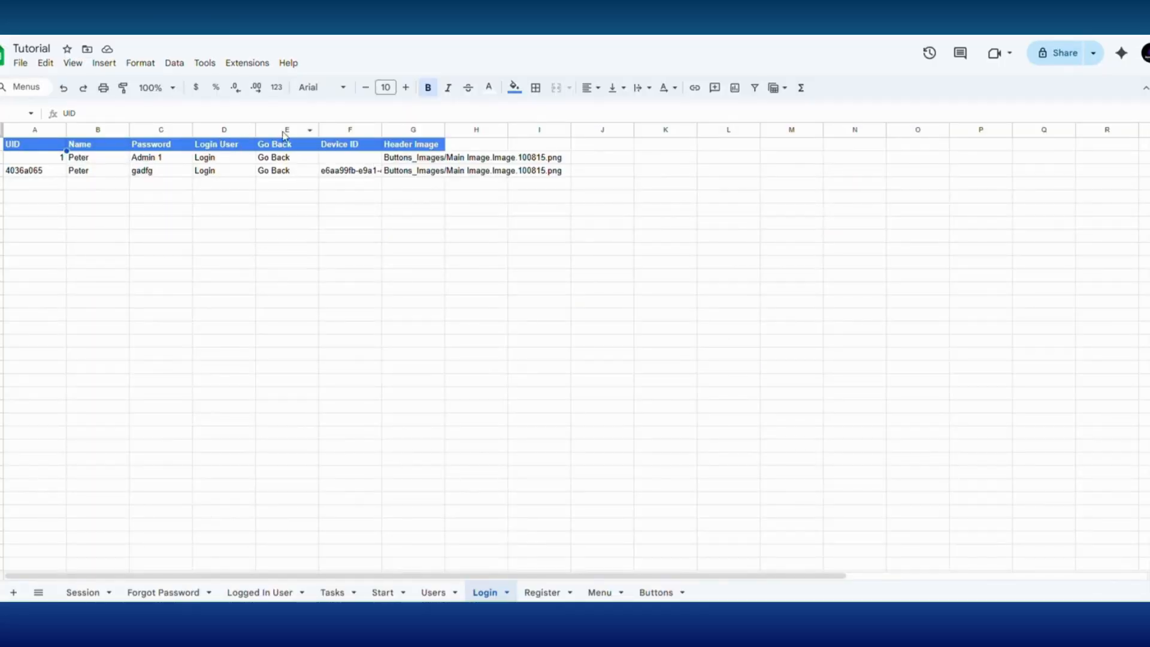
- Insert a column headed Forgot Password in the Login sheet and enter the Forgot Password button label beneath it
right_click(285, 136)
click(351, 234)
click(287, 150)
text(Forgot Password)
click(308, 262)
click(271, 158)
text(Fo)
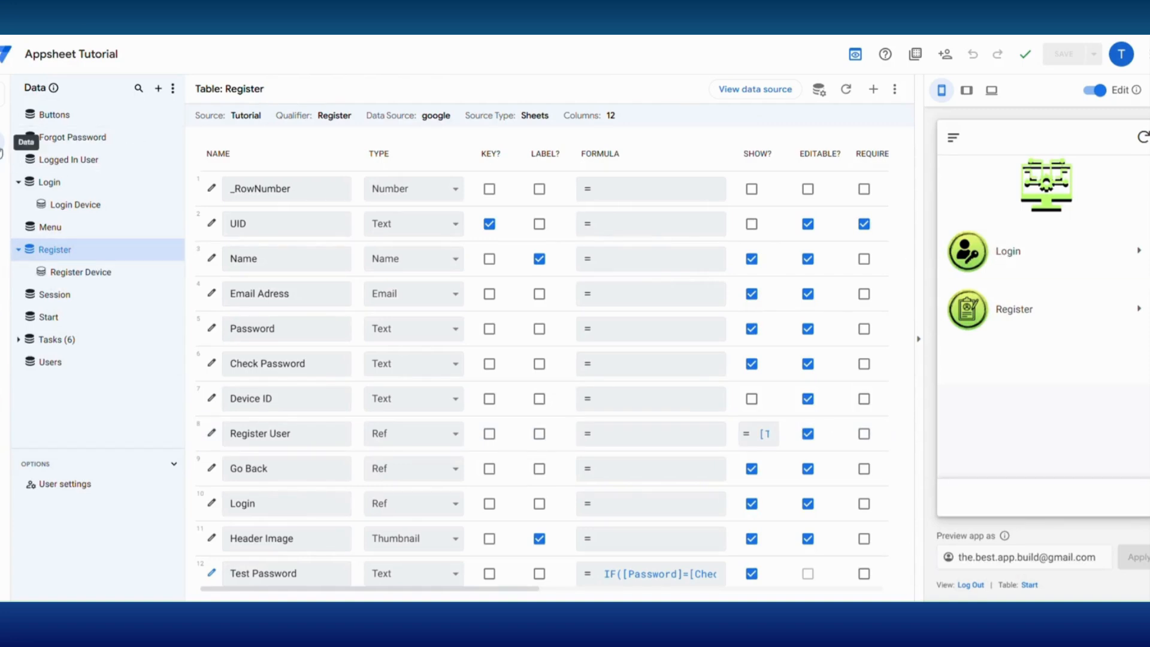
- Create a reference view named Forgot Password that uses the Forgot Password table as its data
click(48, 190)
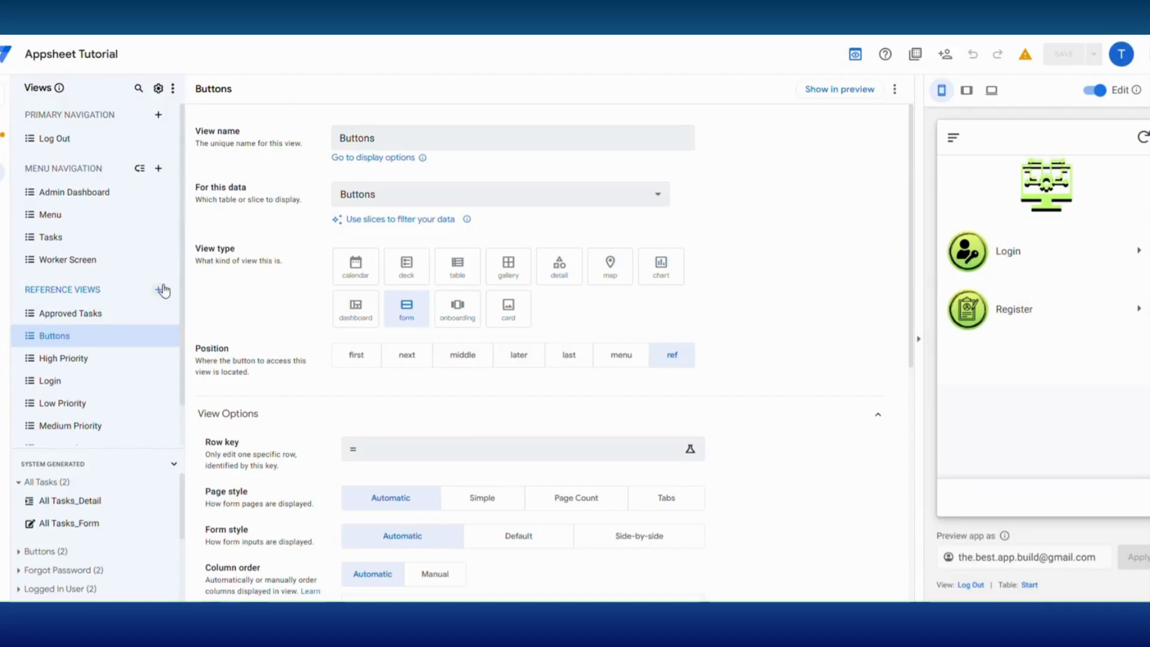
click(159, 290)
click(399, 415)
click(385, 143)
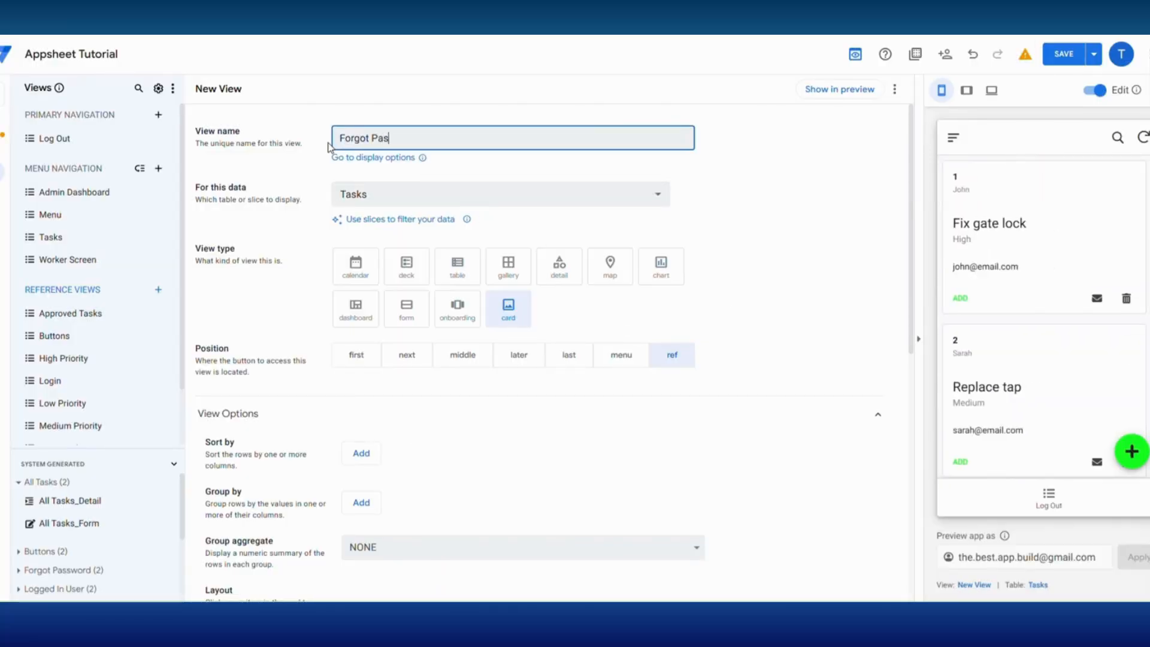
click(375, 193)
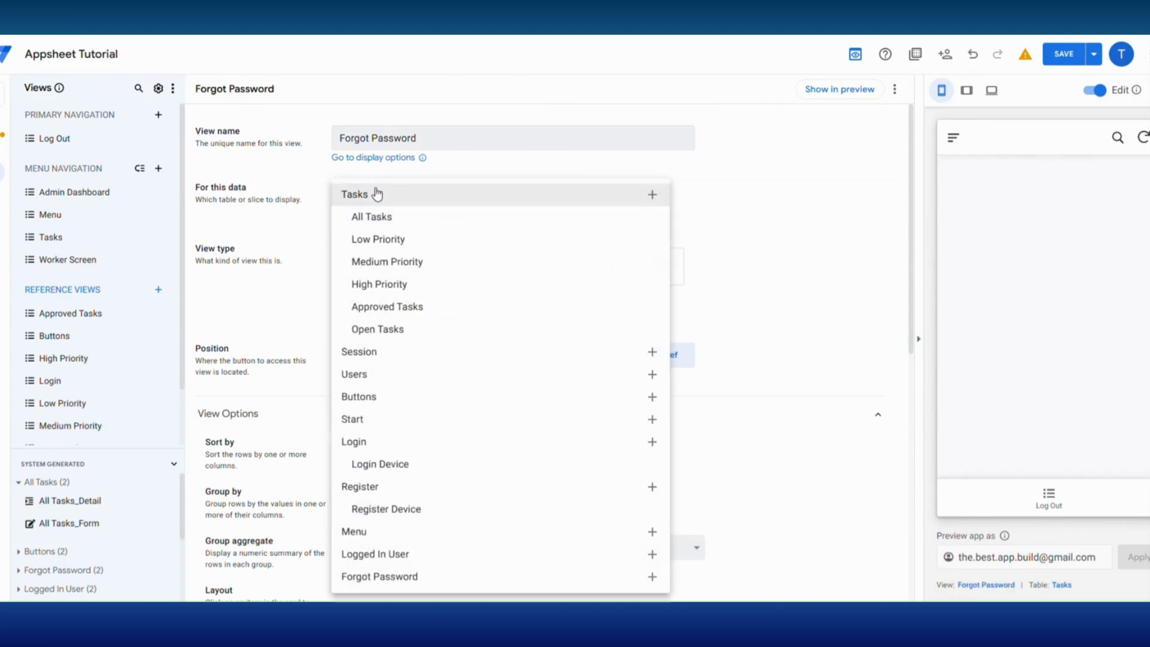
click(412, 572)
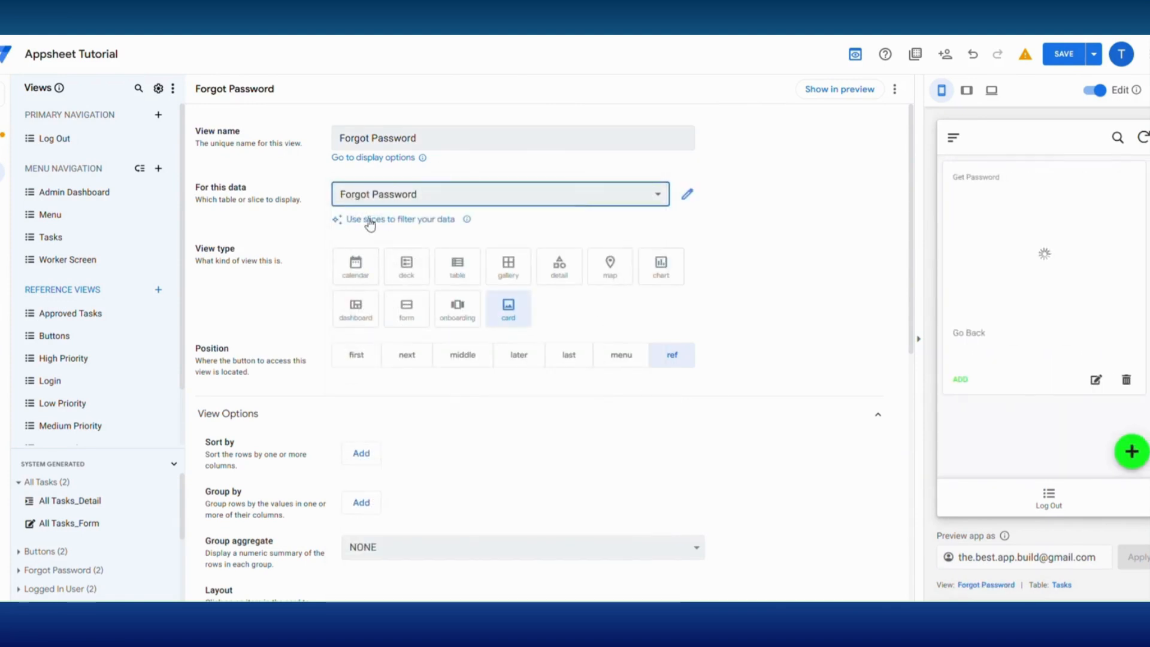
- Create the slice Forgot Passw Device ID with row filter [Device ID]=CONTEXT("Device") and set the Forgot Password view type to detail
click(404, 227)
click(411, 418)
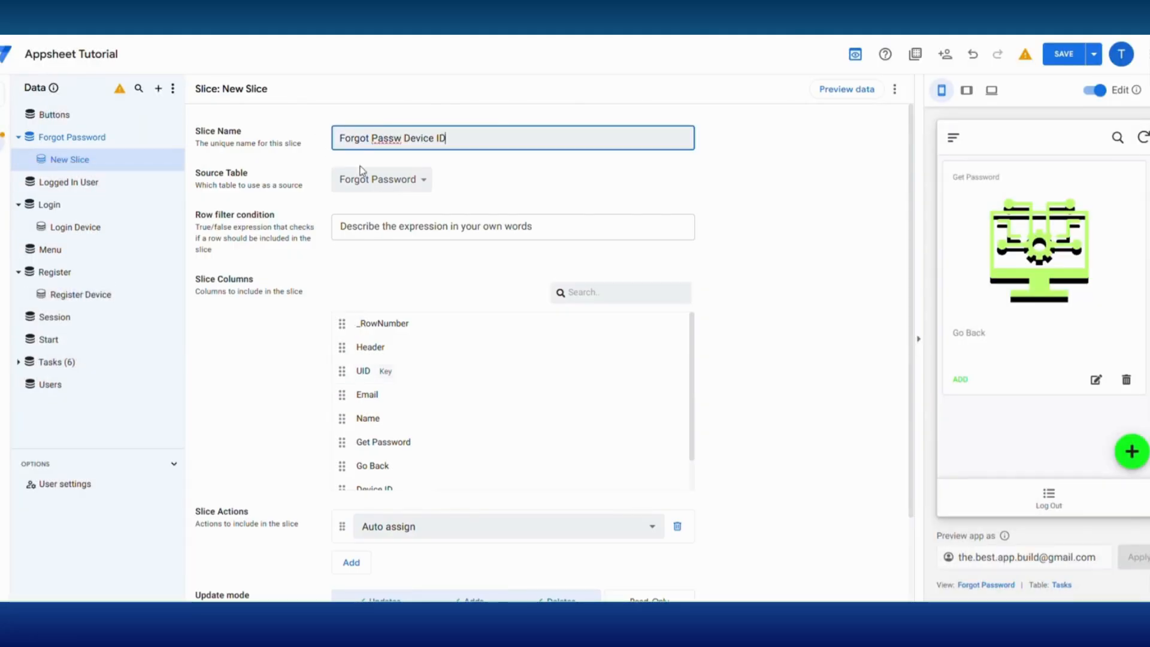
click(353, 227)
text([Device ID]=CONTEXT("Device"))
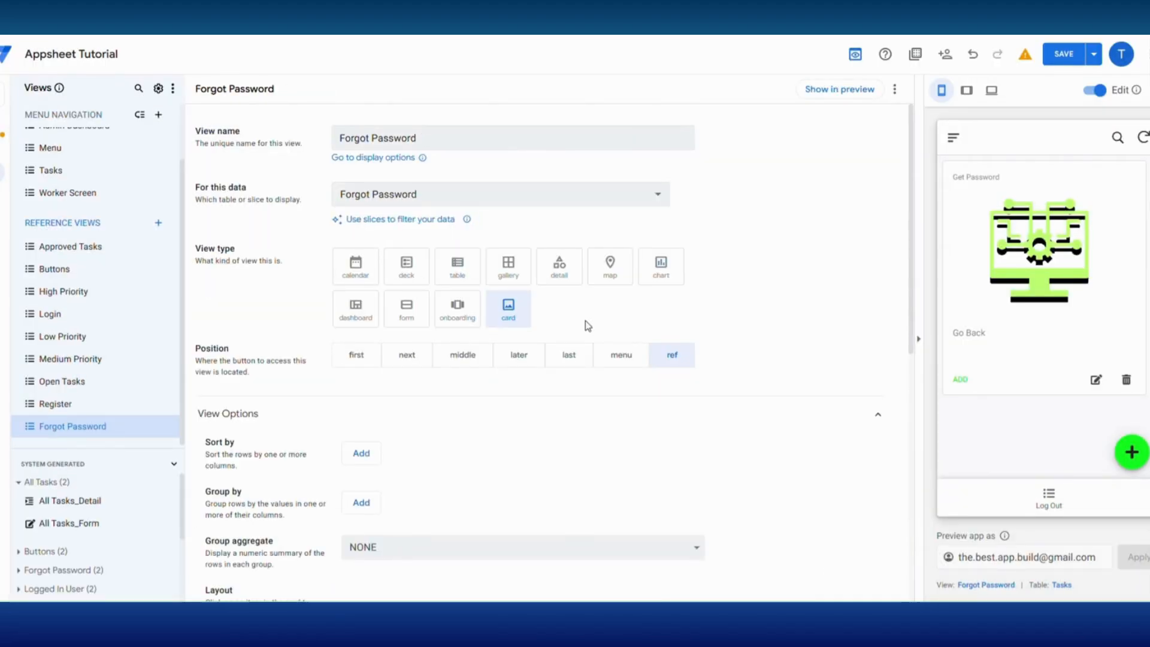
click(559, 265)
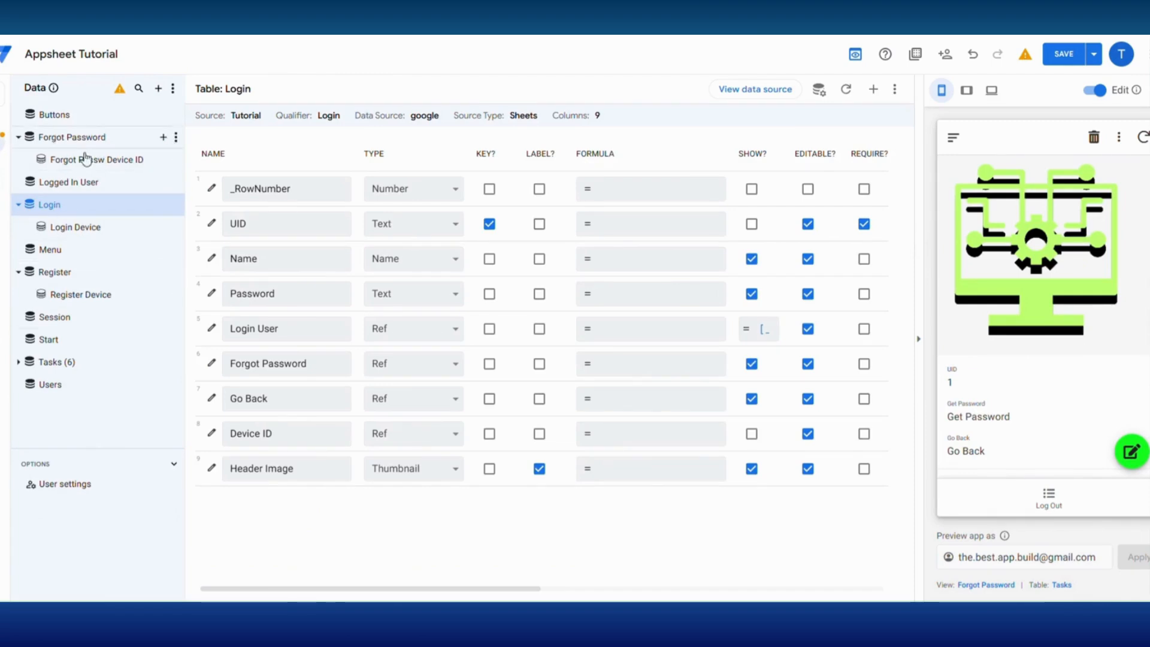
- Change the Forgot Password table's Get Password column to a Ref to Buttons with the blank display name " "
click(84, 139)
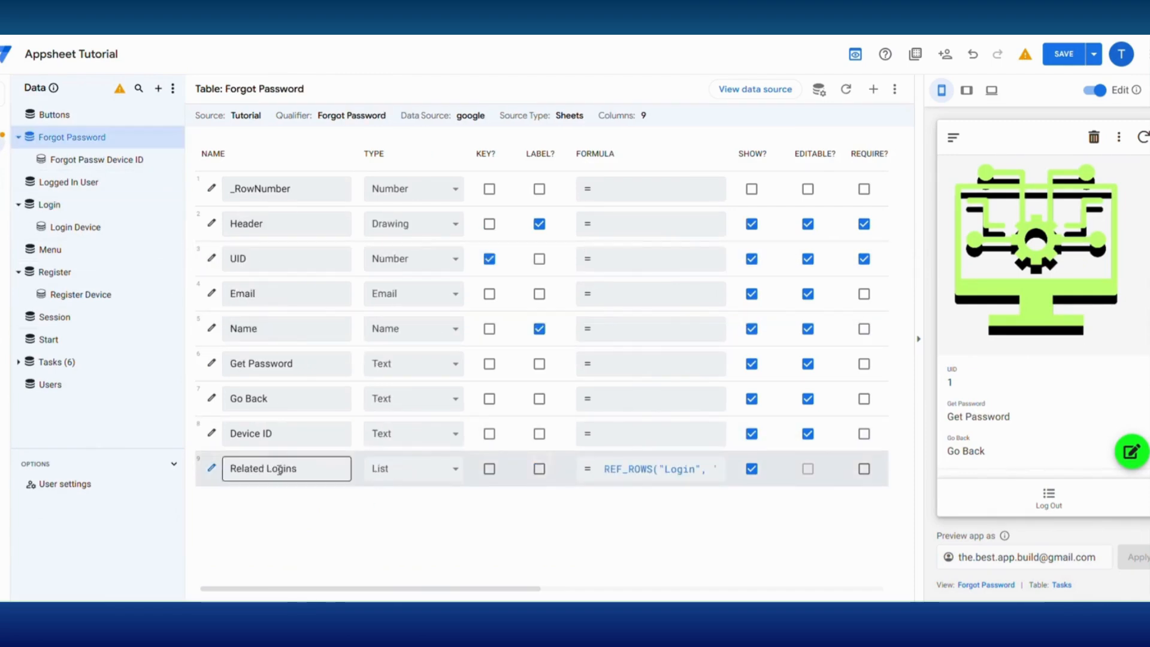
click(413, 364)
click(410, 291)
click(556, 376)
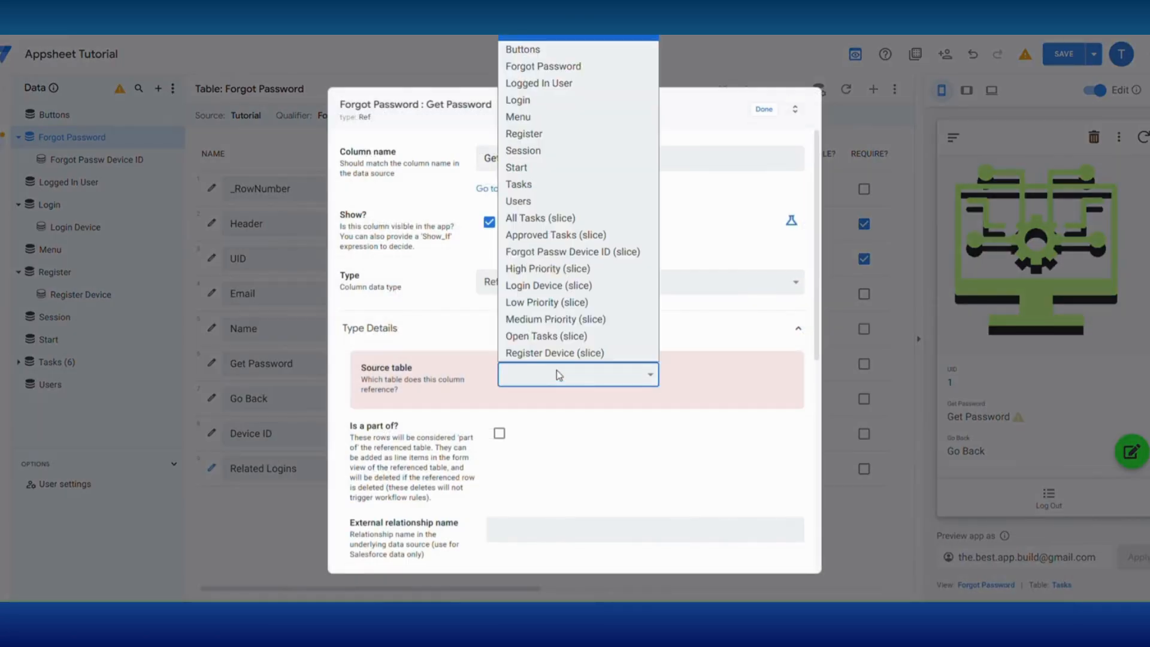
click(556, 52)
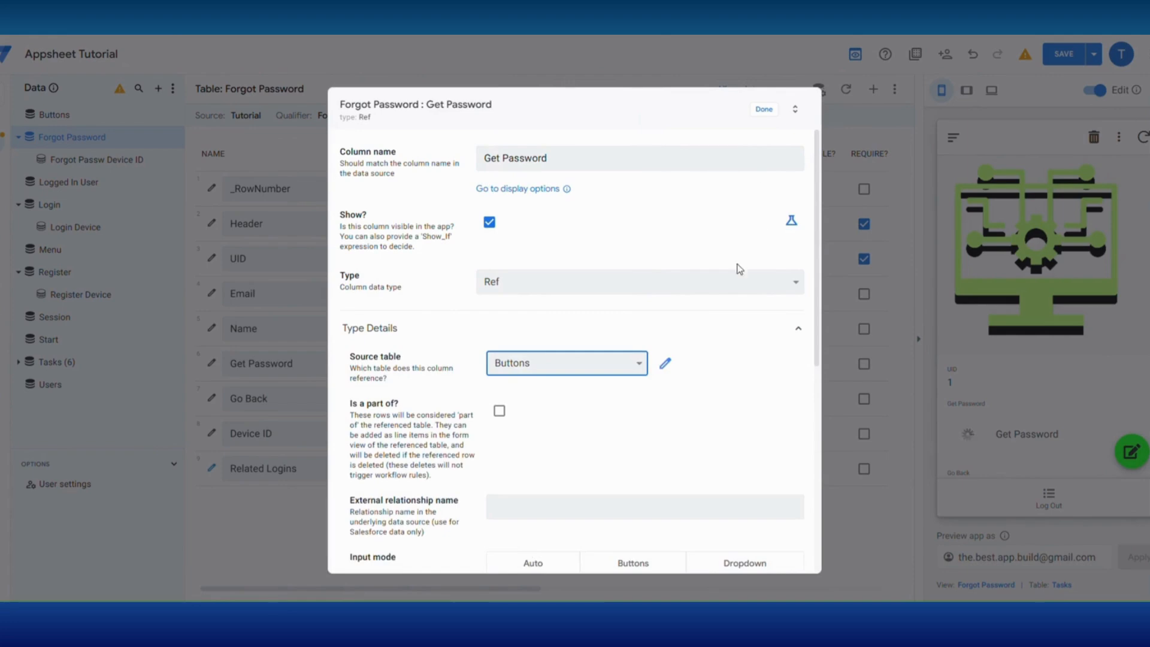
scroll(411, 468, down, 5)
scroll(507, 490, down, 2)
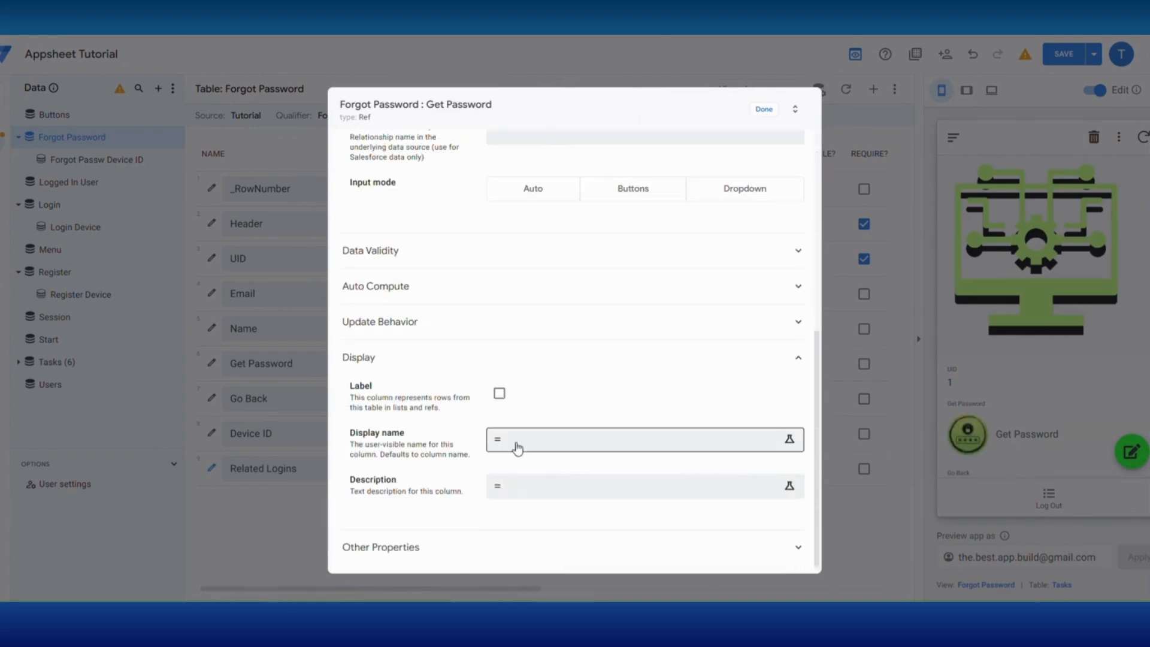
click(513, 444)
click(834, 561)
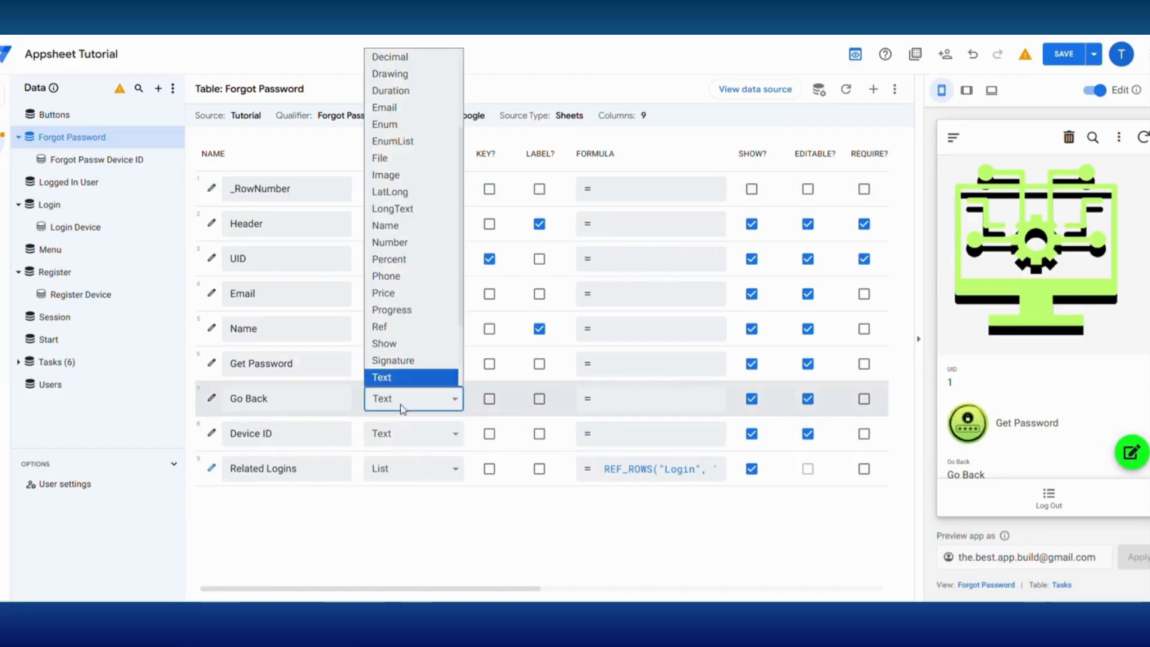
- Change the Go Back column to a Ref to Buttons and give it a blank display name
click(386, 326)
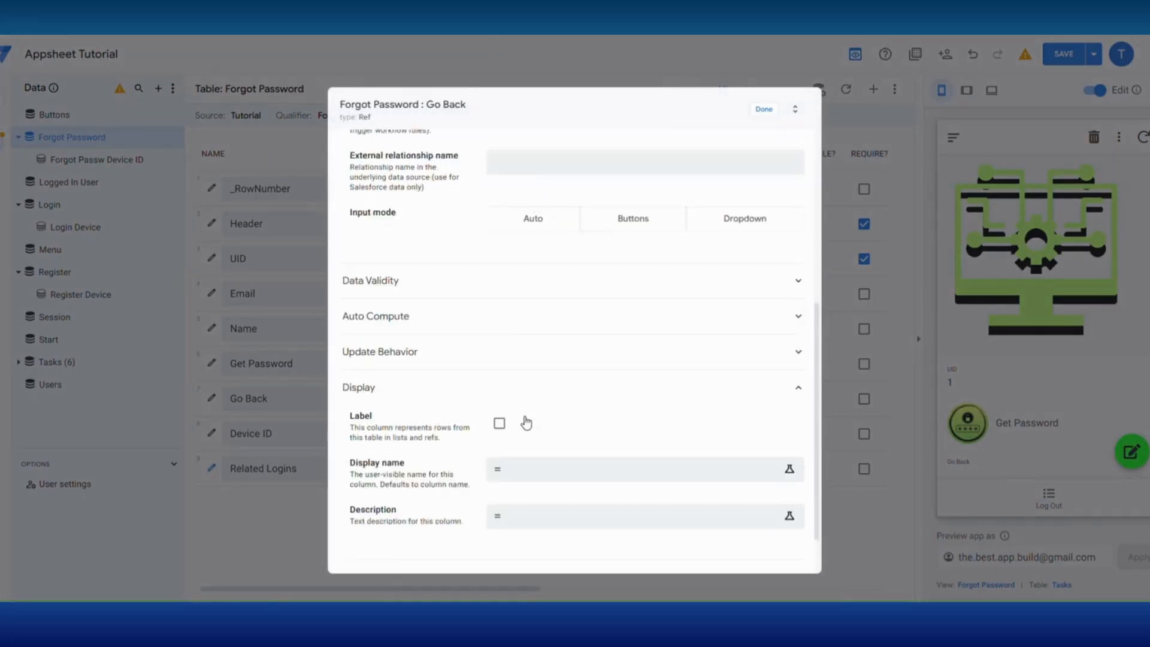
scroll(524, 437, down, 1)
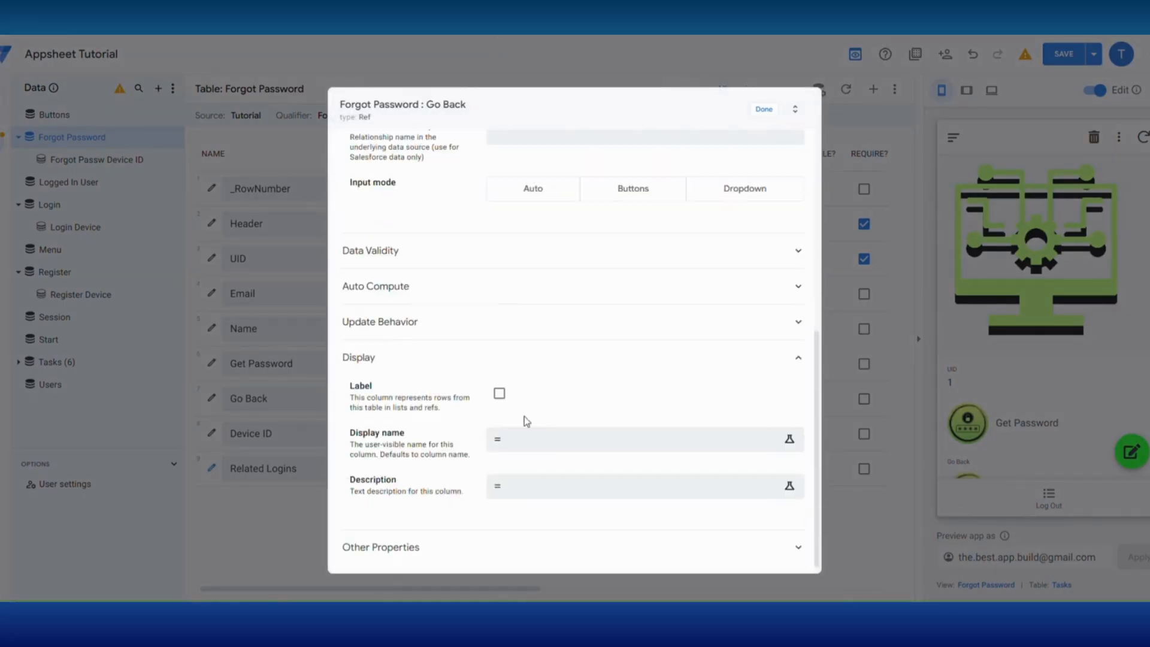
click(496, 446)
click(830, 560)
click(829, 563)
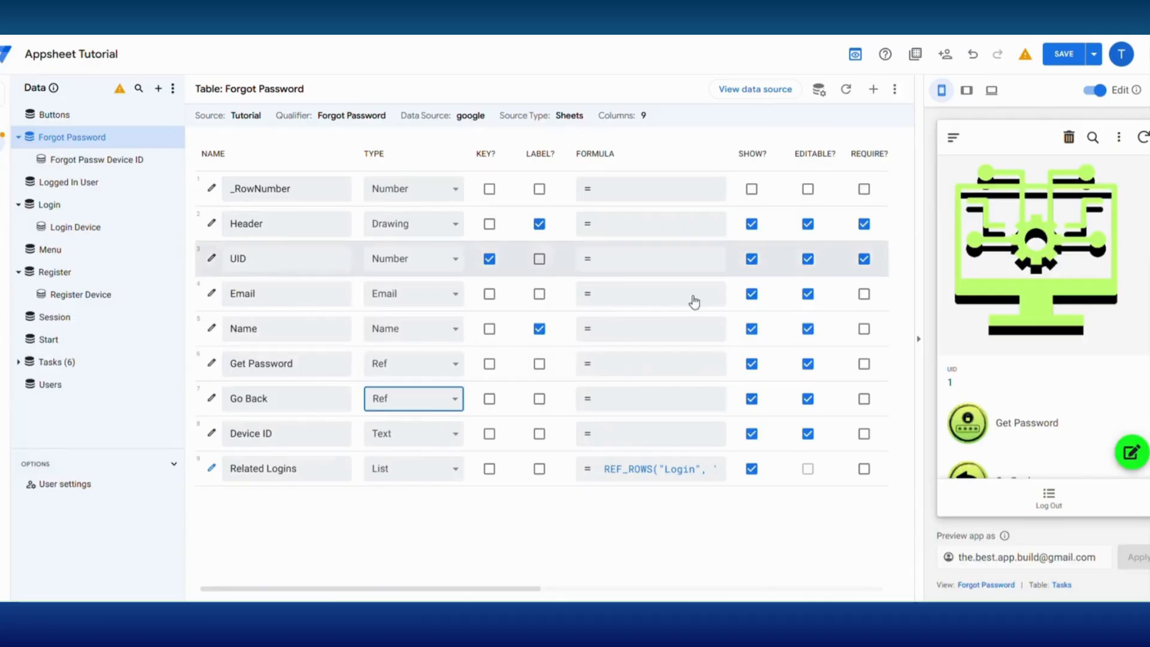
- Change the Header column's type to Thumbnail in the Forgot Password table
scroll(1043, 312, down, 3)
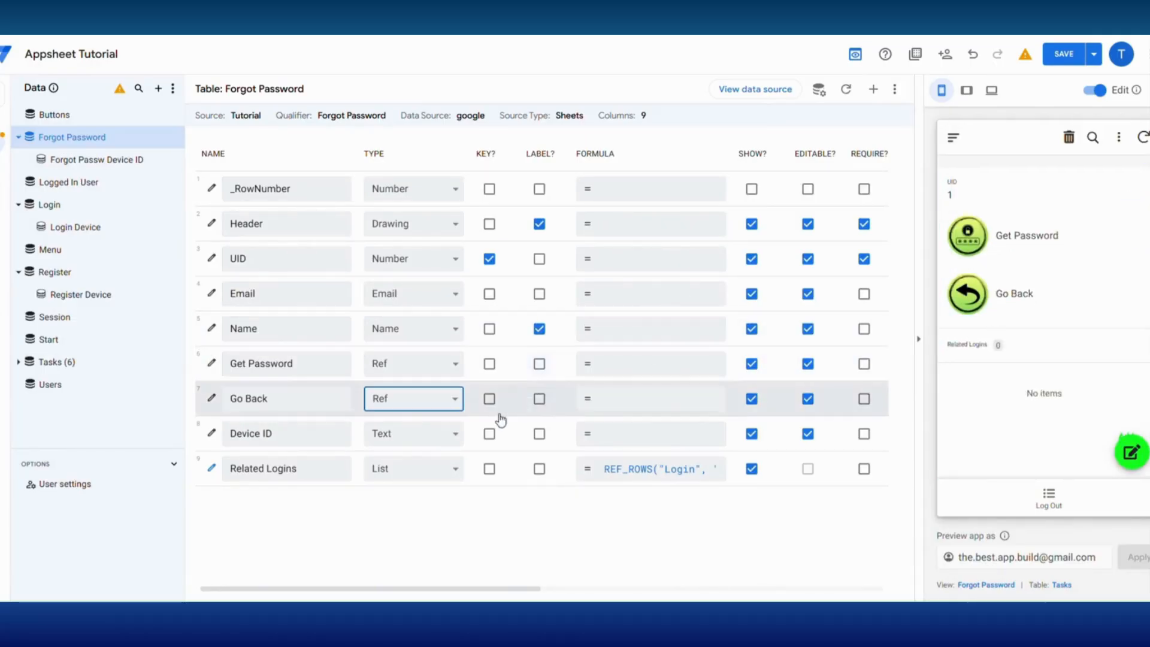
click(416, 228)
scroll(413, 479, down, 2)
click(411, 488)
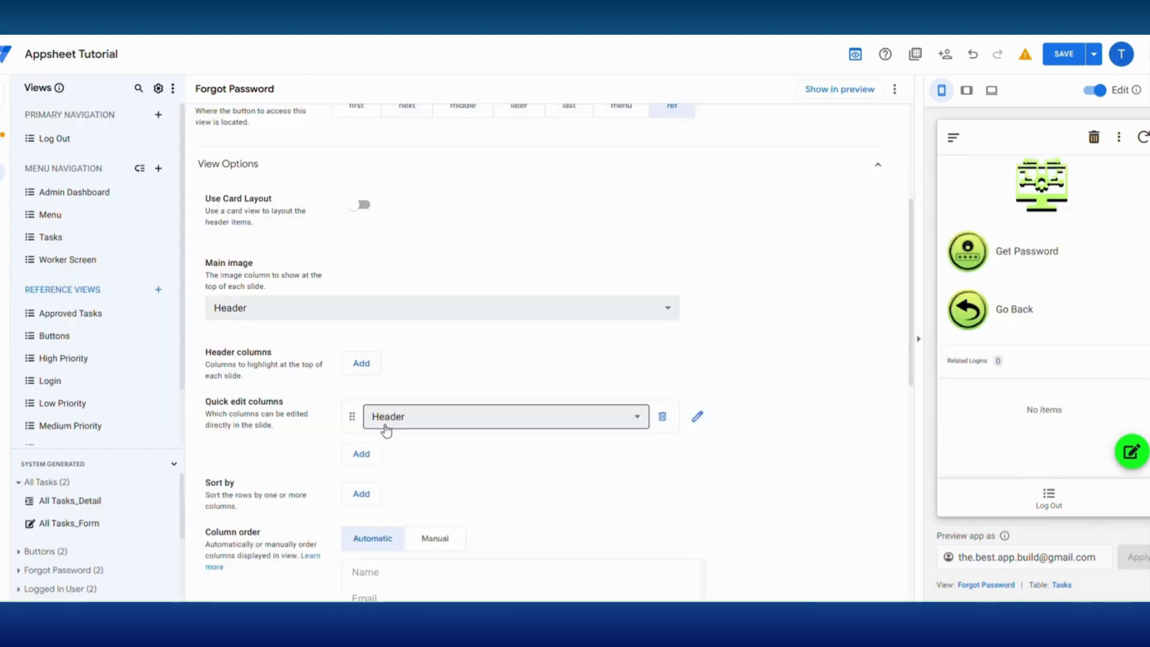
- Add Email and Name as quick edit columns in the Forgot Password view
click(385, 423)
click(377, 475)
click(361, 454)
click(383, 459)
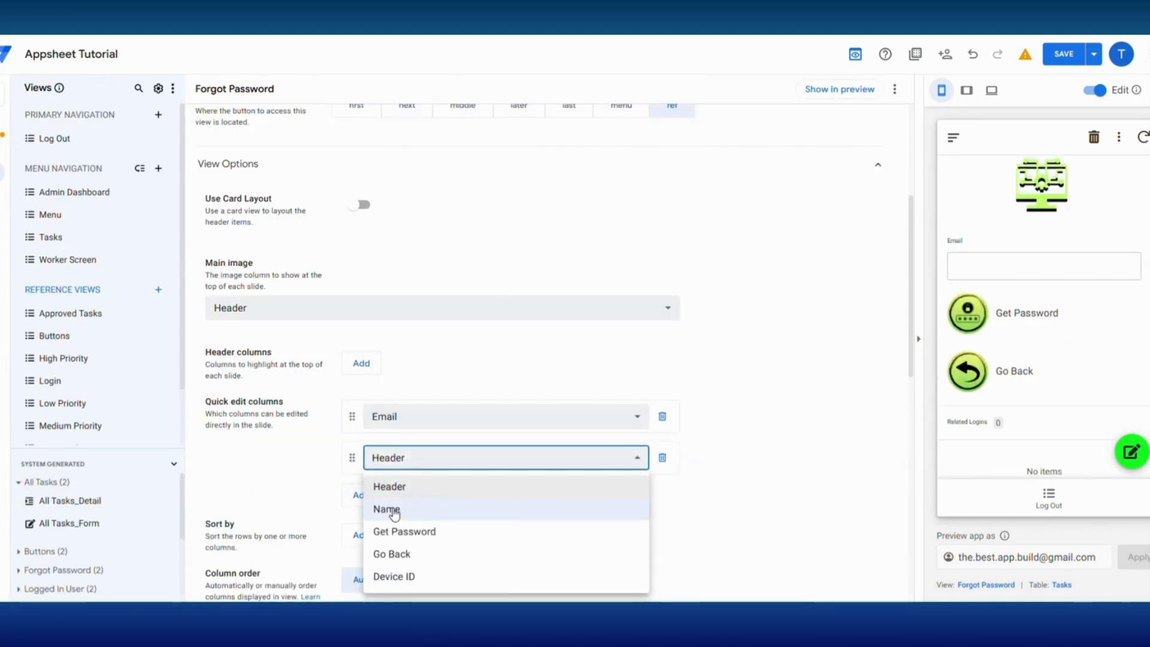
click(387, 510)
scroll(699, 467, down, 4)
- Hide the system-generated Edit and Delete actions of the Forgot Password table
click(1133, 444)
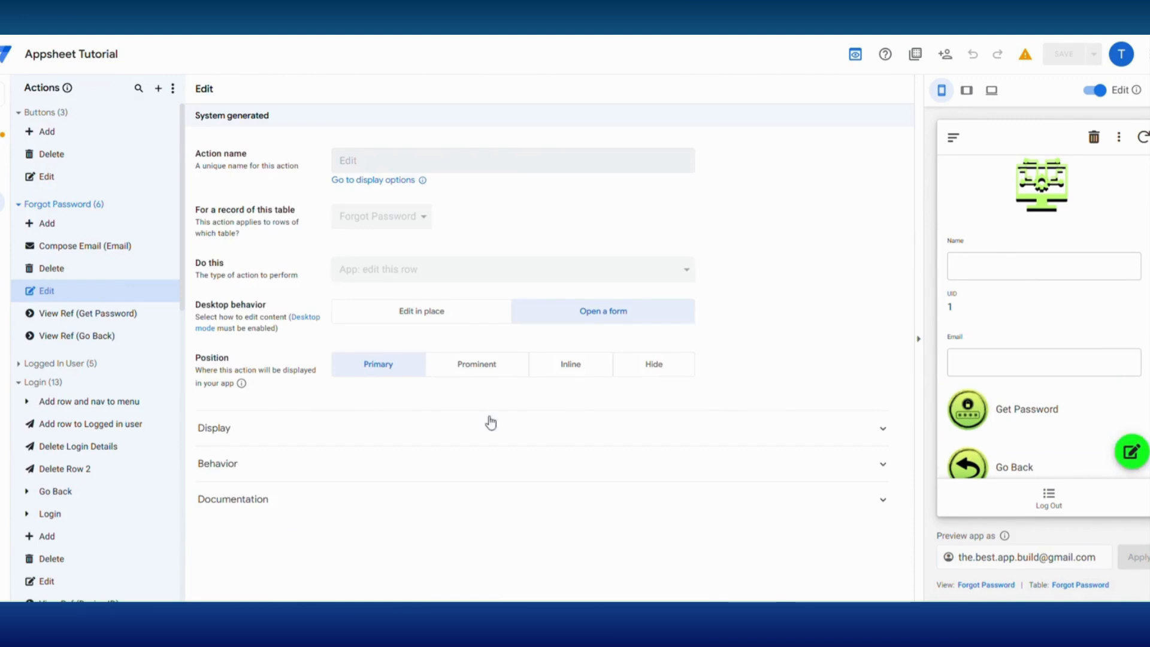
click(653, 367)
click(54, 268)
click(661, 323)
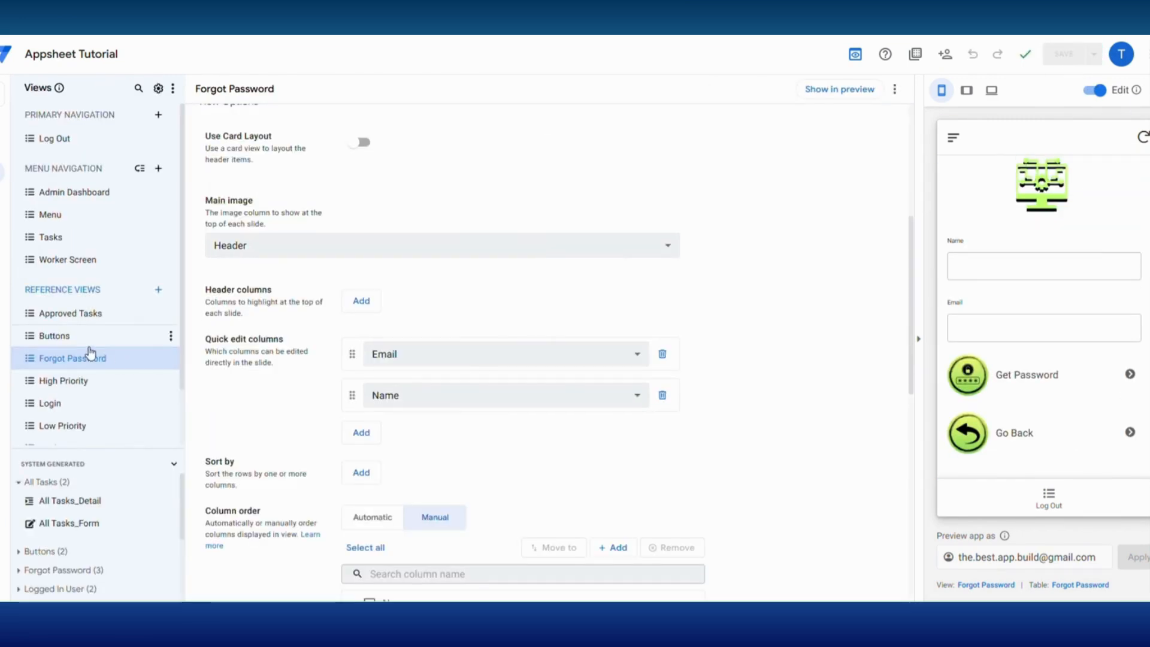
- Create the Forgot Password action Nav to Main that goes to another view within the app with target LINKTOVIEW("Log Out")
click(5, 202)
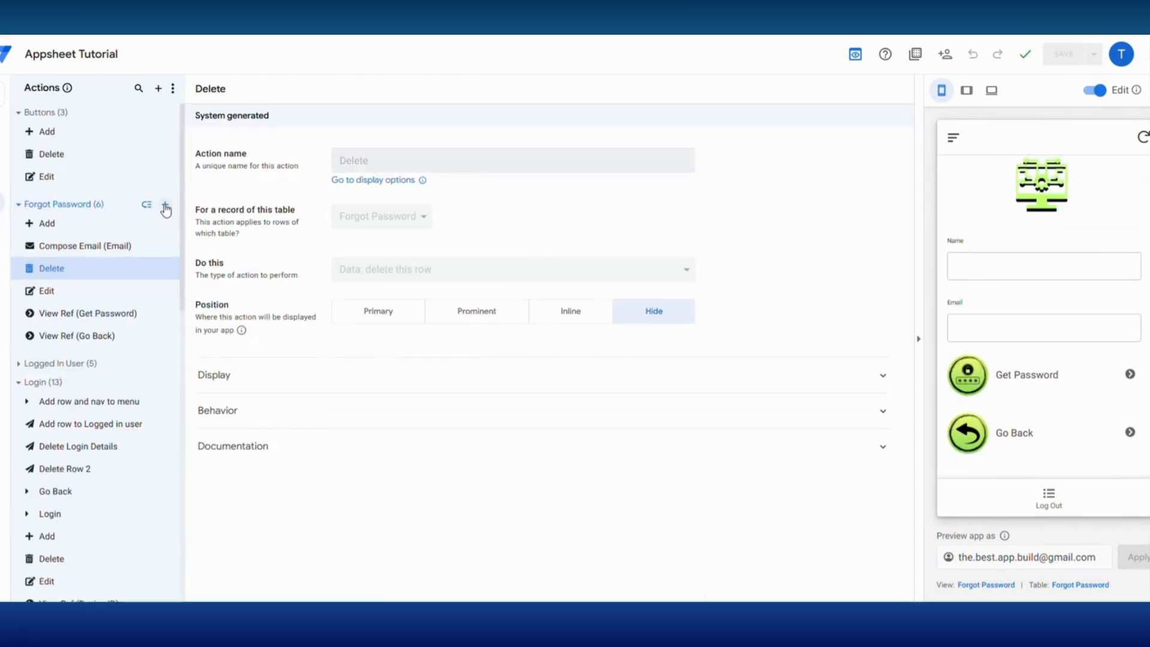
click(162, 207)
click(393, 420)
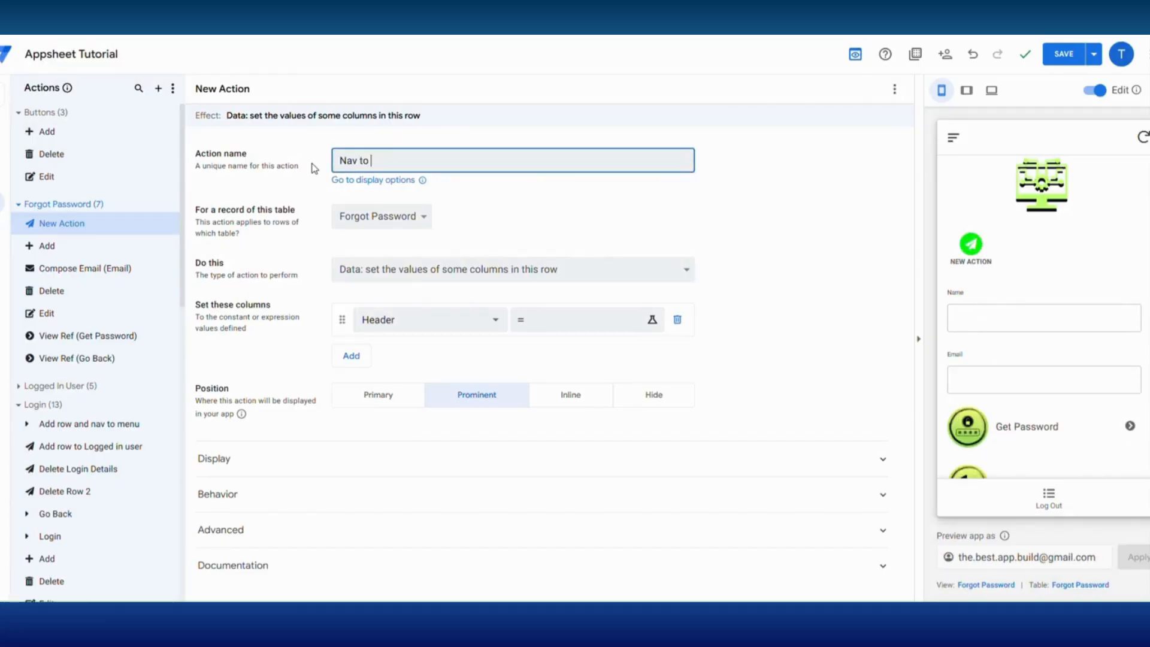
click(387, 276)
click(514, 358)
click(681, 311)
click(354, 188)
text(LINKTOVIEW(lo)
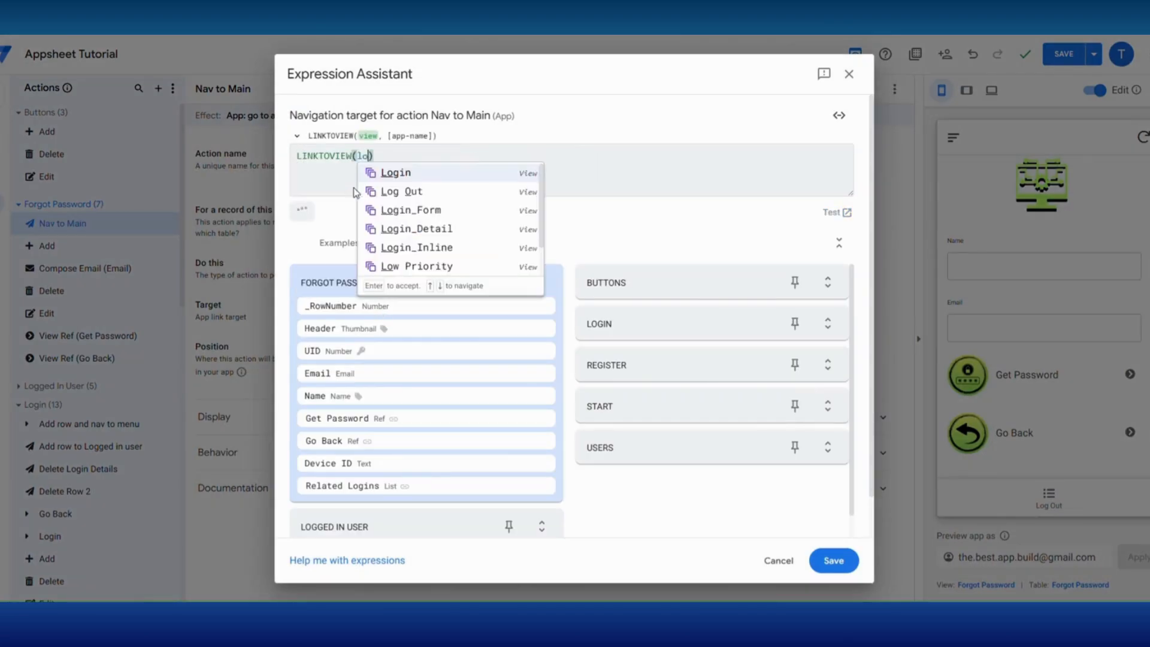
click(421, 191)
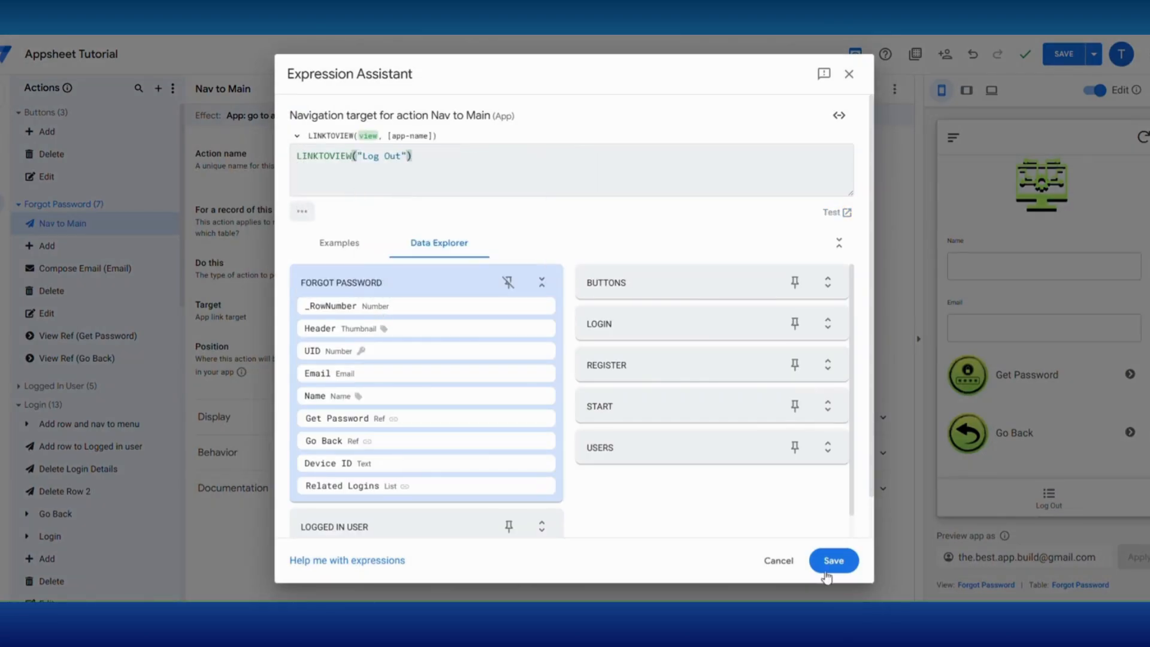
click(830, 563)
- Show Nav to Main inline, attached to the Go Back column, with a solid right-pointing caret icon
click(575, 354)
click(418, 414)
click(360, 553)
click(431, 474)
scroll(414, 437, down, 3)
click(686, 467)
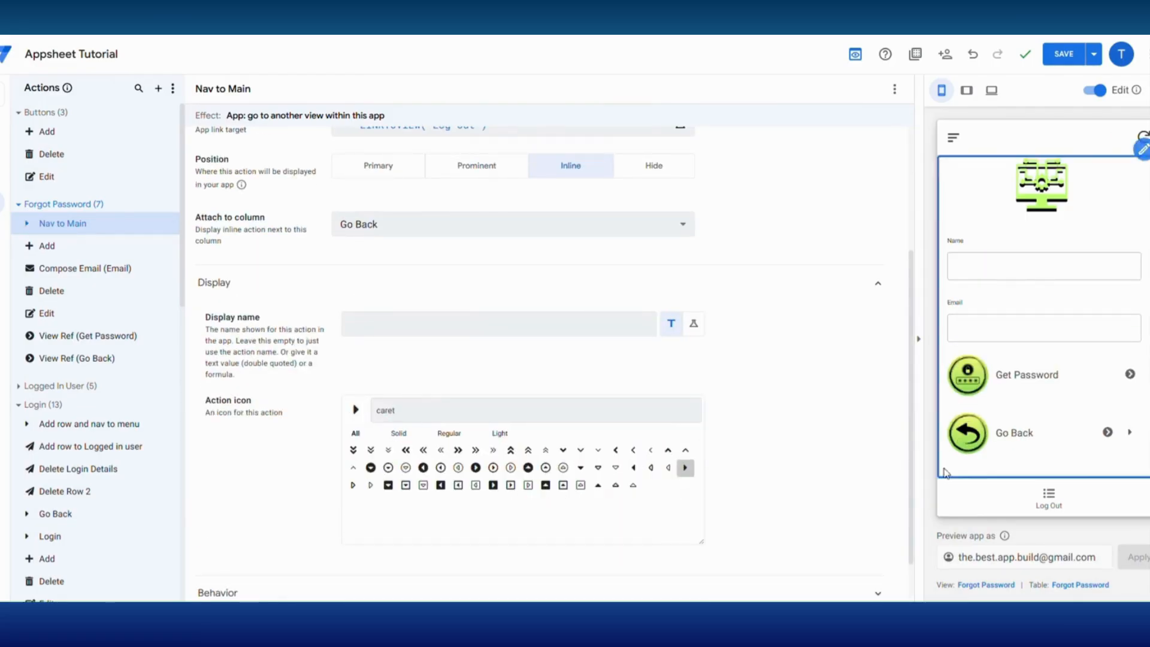
- Hide the Forgot Password table's View Ref (Go Back) action and save the app
click(1108, 432)
click(652, 355)
click(1065, 54)
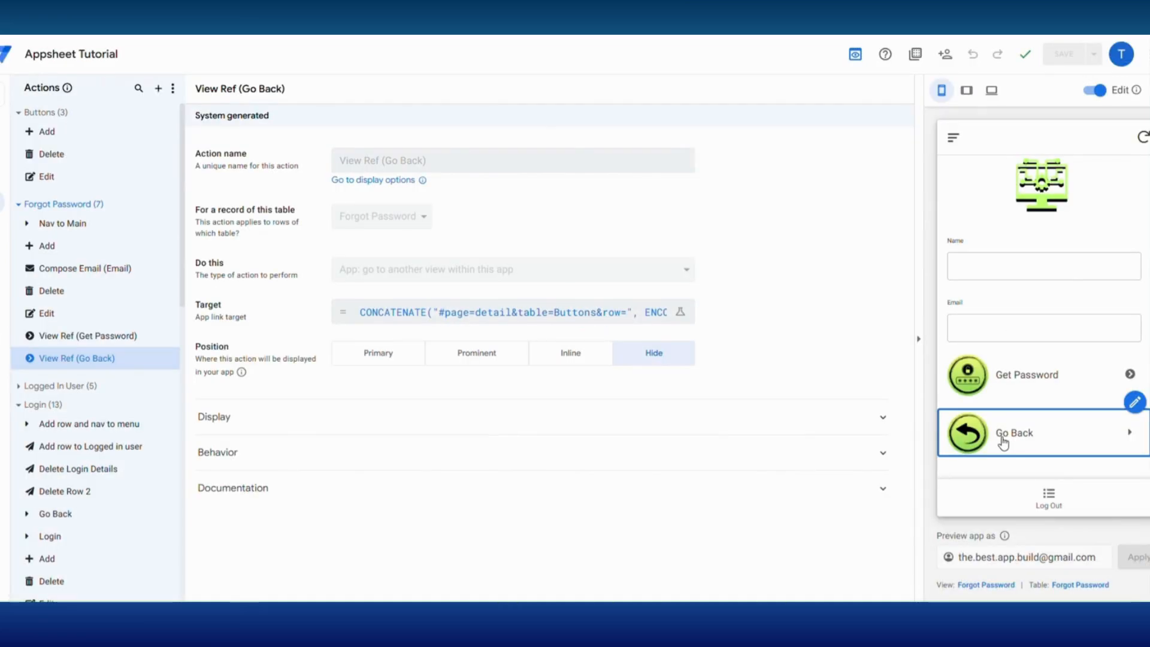
- Test Go Back on the Forgot Password screen in the app preview and open the Login screen
click(1003, 442)
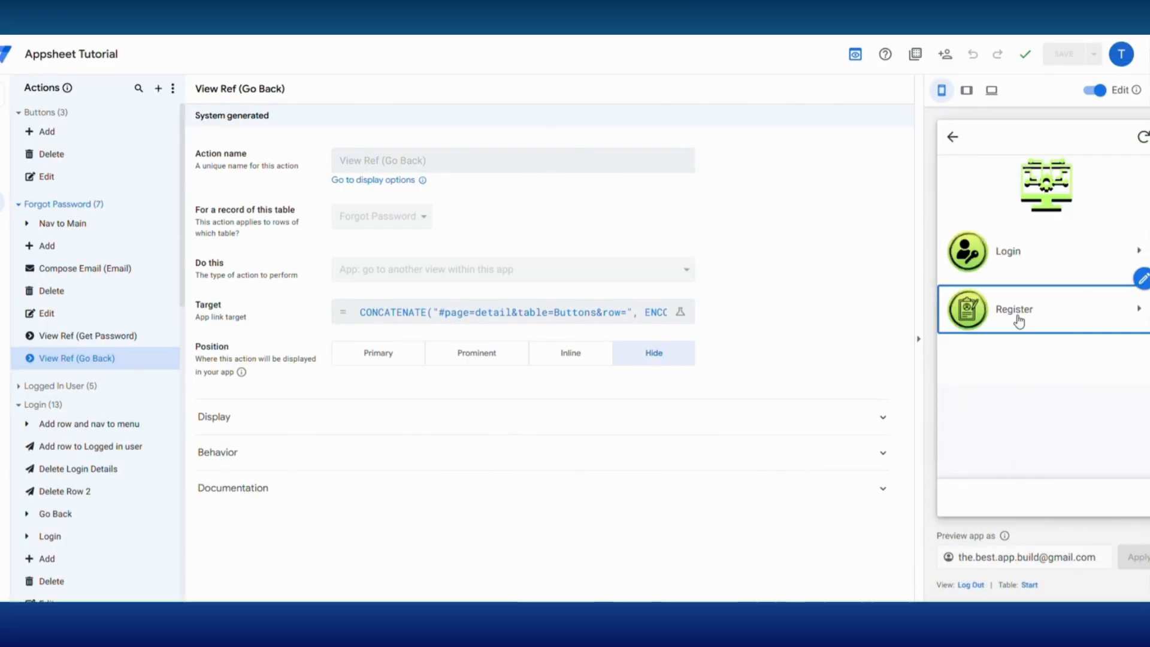
click(1014, 261)
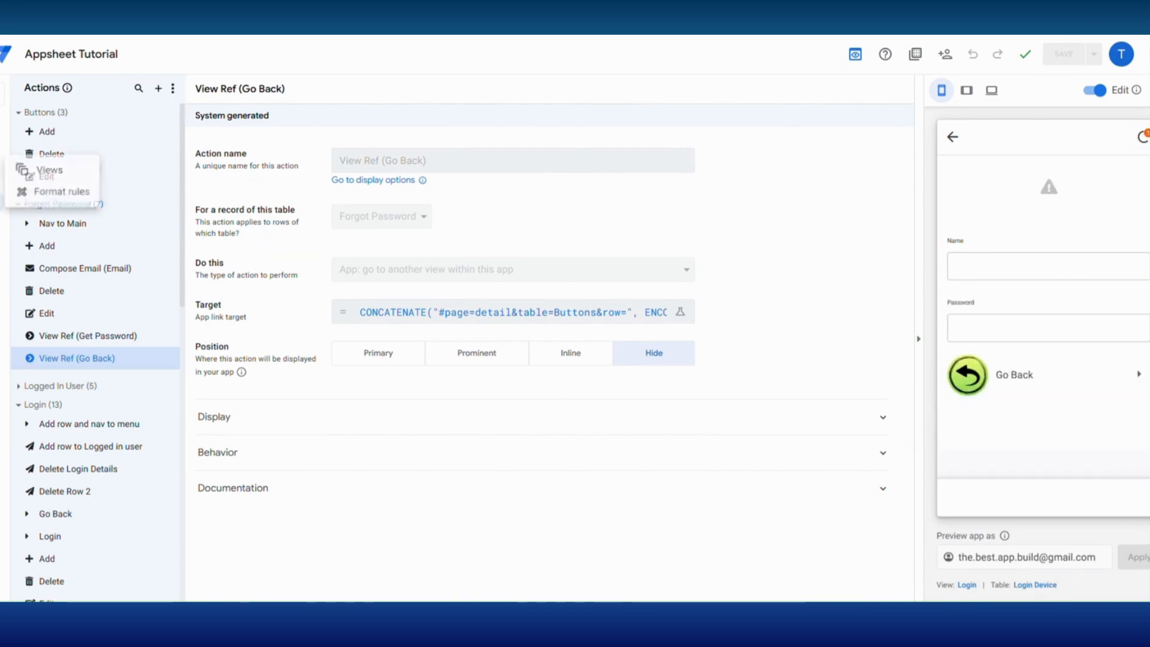
- Switch the Forgot Password view's column order to Manual and check which further columns can be added
click(50, 170)
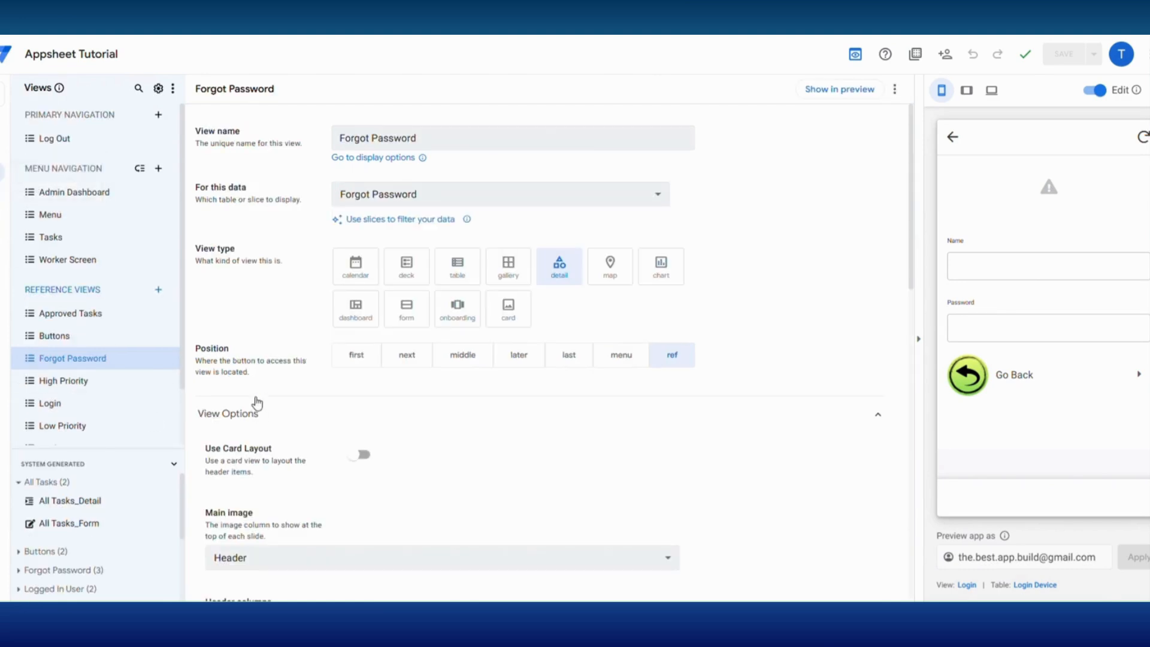
scroll(465, 439, down, 8)
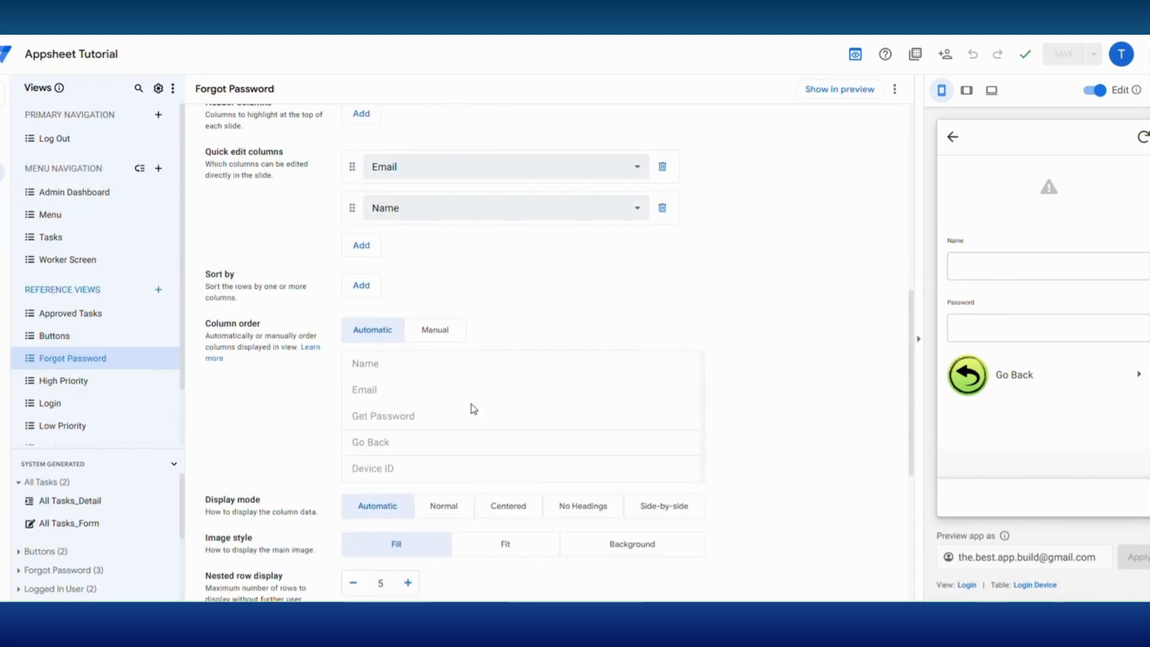
click(427, 332)
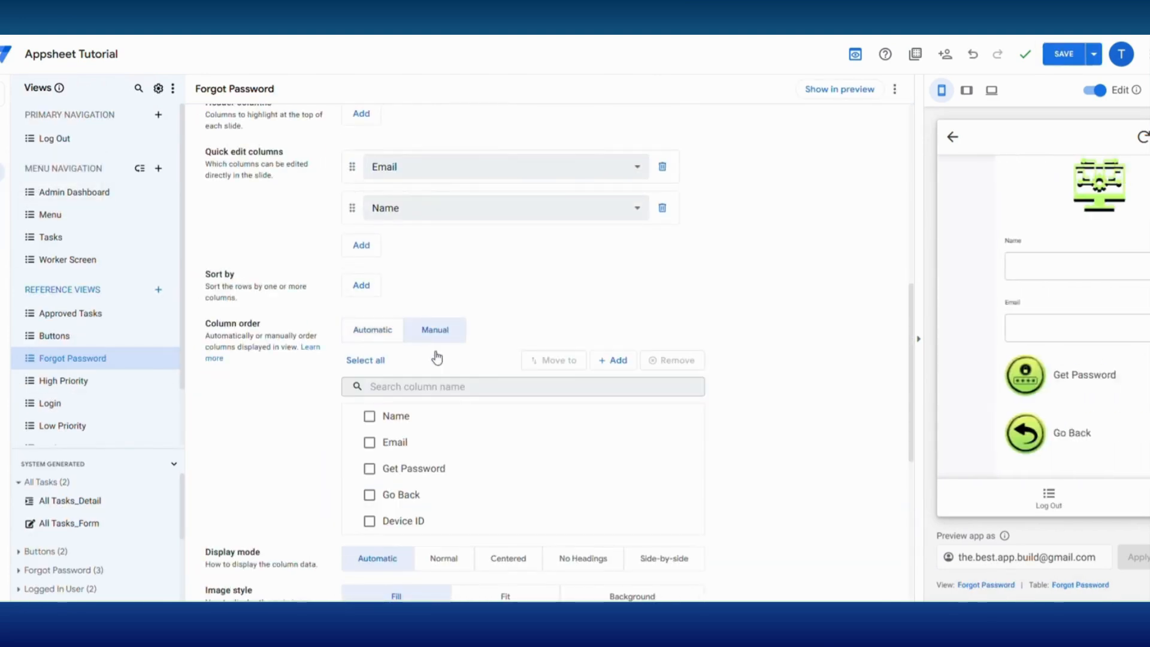
click(605, 362)
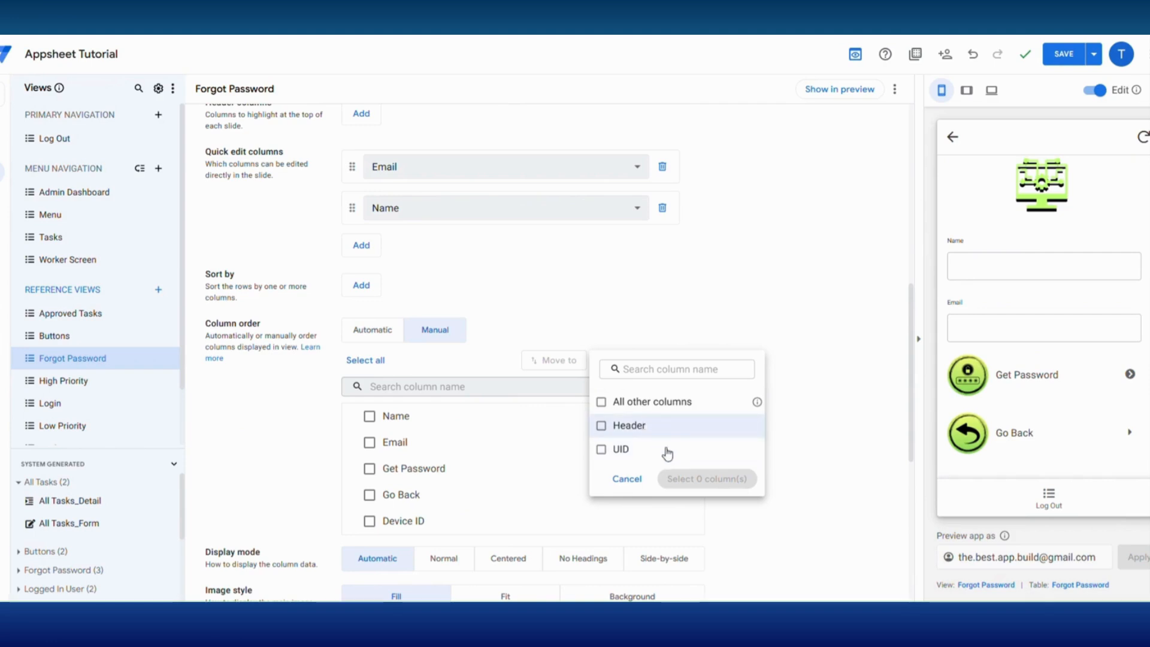
click(627, 479)
scroll(503, 480, down, 2)
scroll(431, 365, up, 3)
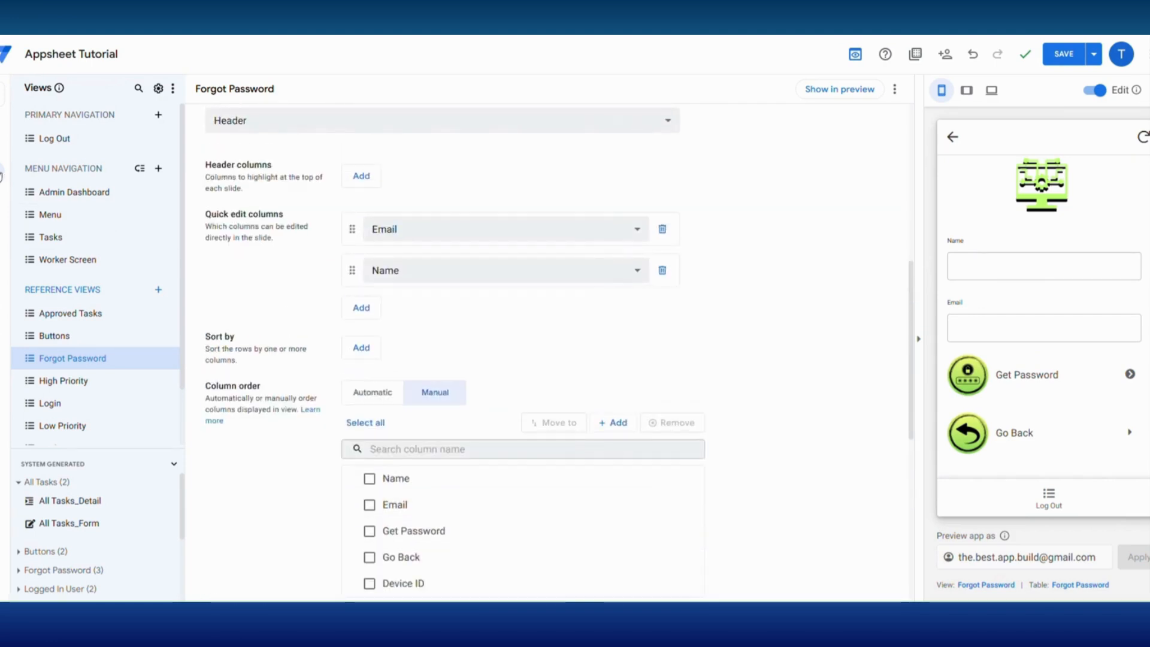
- Give the Login table's Forgot Password column a blank display name expression
click(1, 152)
click(50, 205)
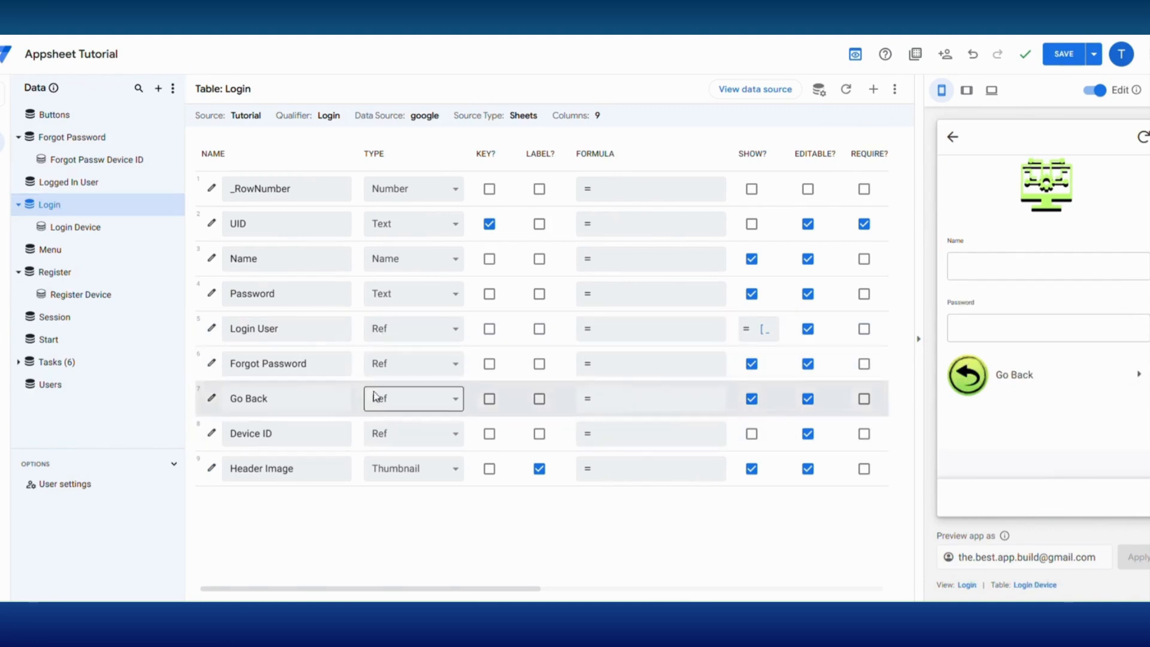
click(211, 363)
click(557, 373)
click(516, 40)
scroll(586, 463, down, 6)
click(524, 439)
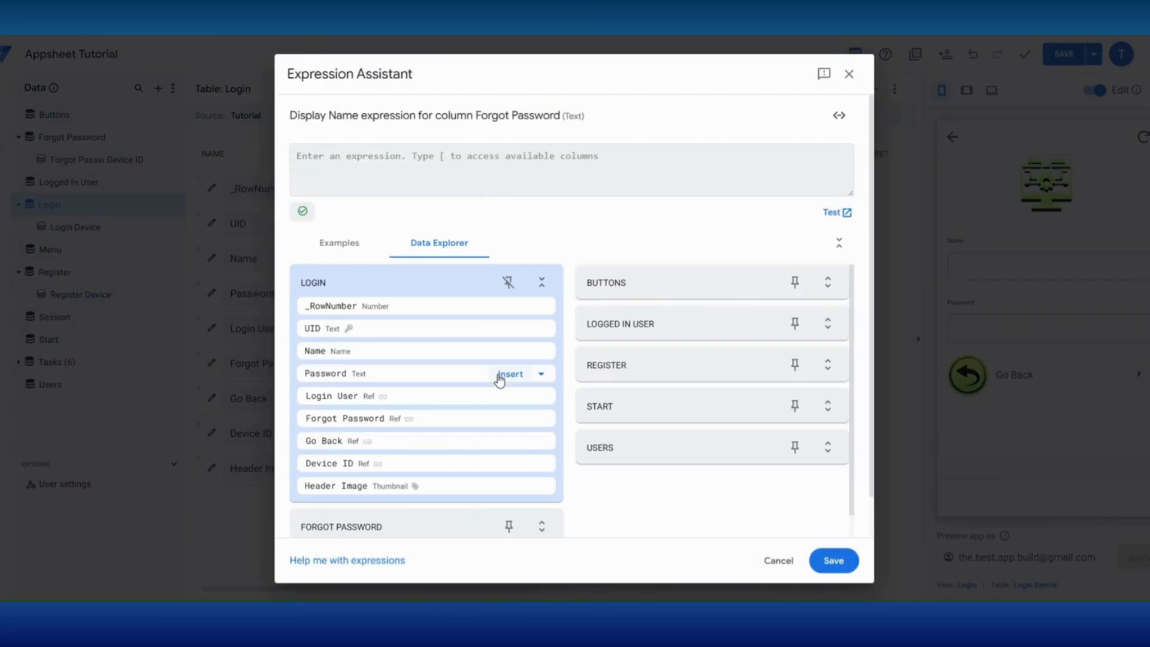
click(835, 560)
click(764, 109)
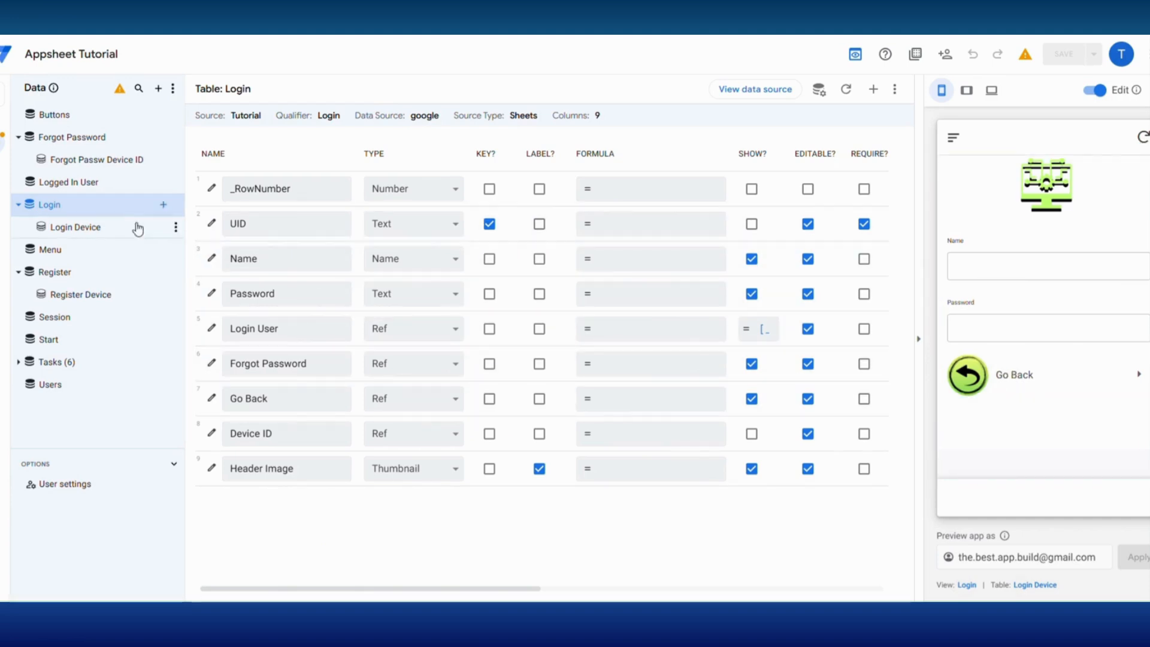
- In the Tutorial spreadsheet's Login sheet, copy the second record's Device ID into the first record's Device ID cell
right_click(28, 200)
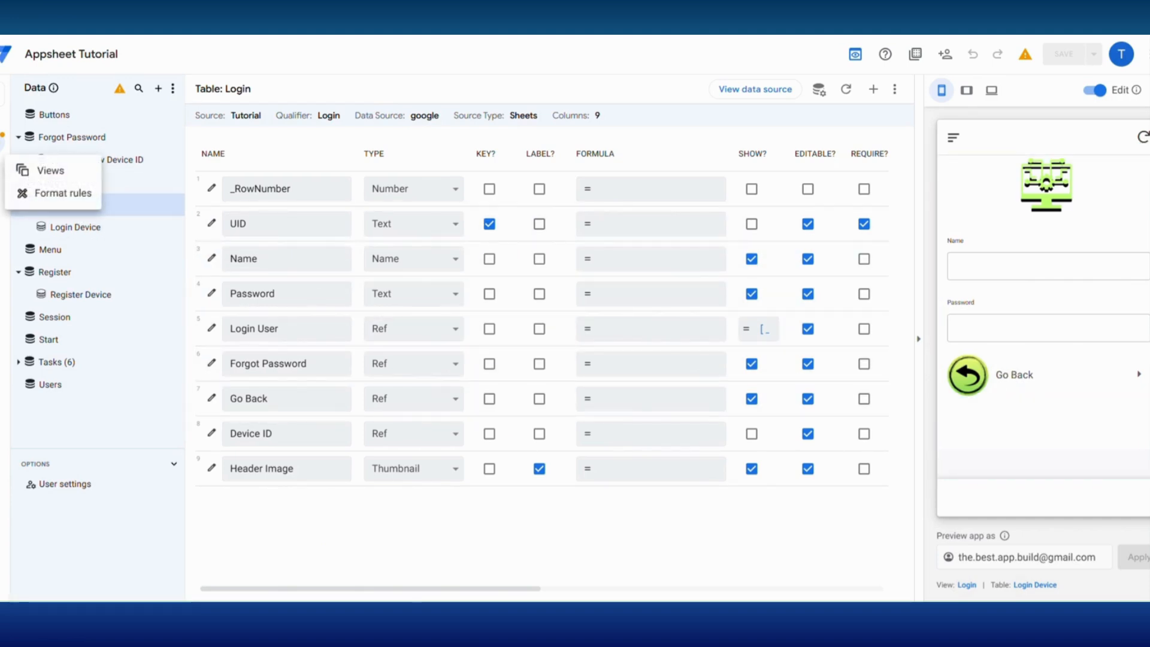
click(2, 170)
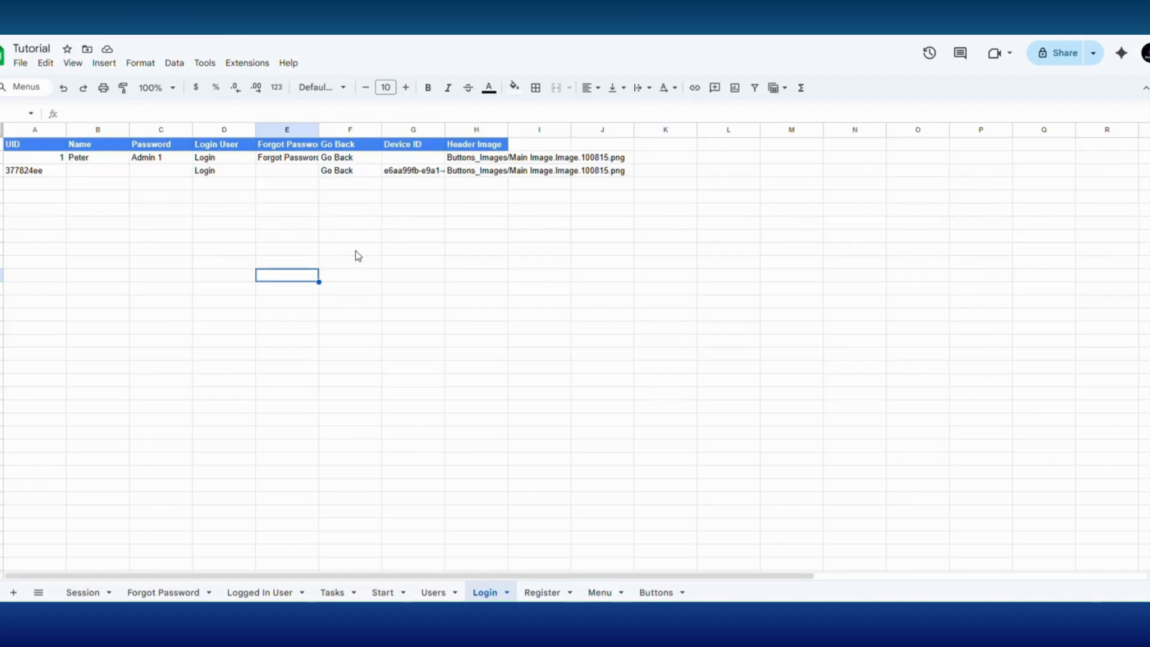
click(396, 174)
right_click(395, 174)
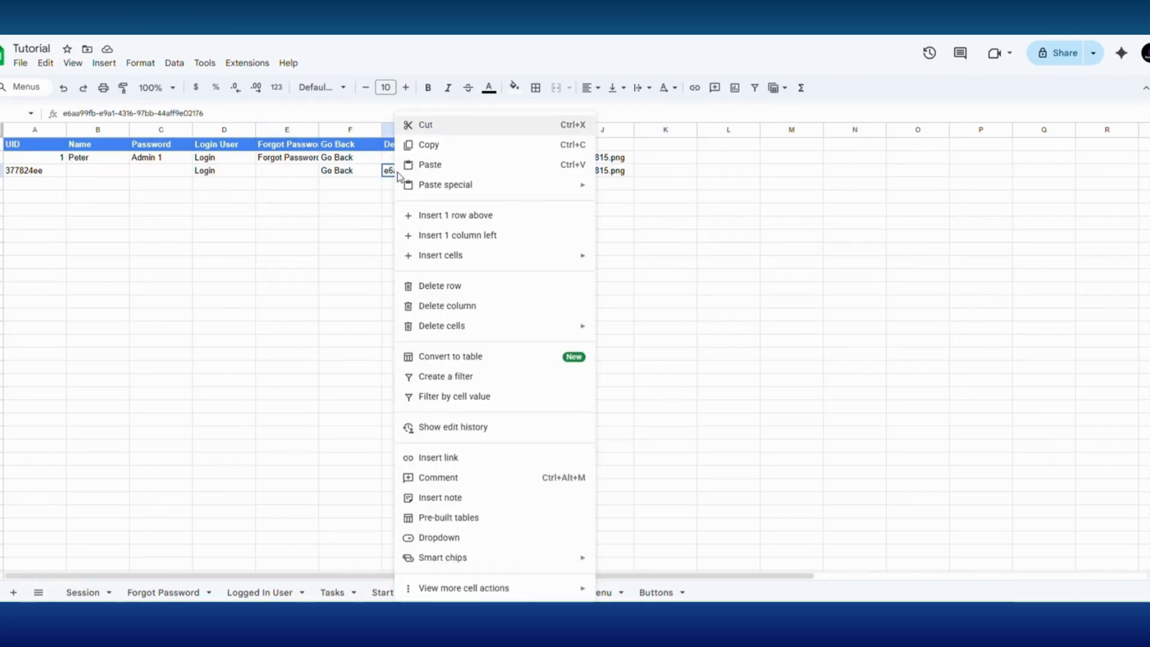
click(415, 144)
click(403, 159)
right_click(402, 161)
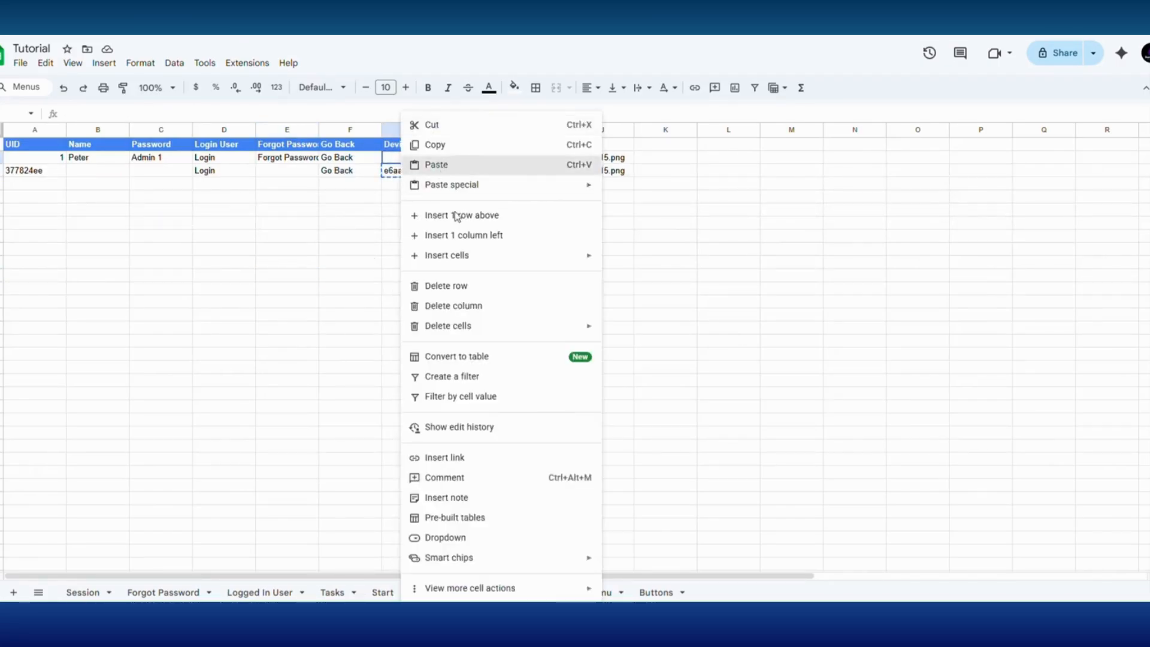
click(452, 165)
click(402, 282)
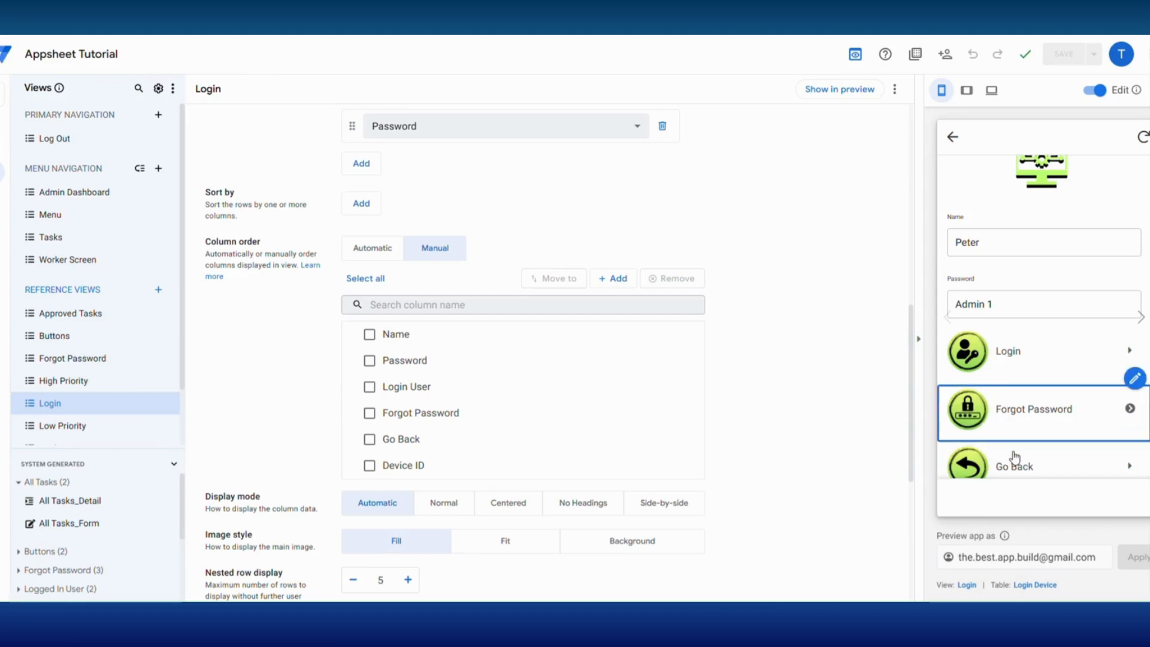
- Make the Start table's Add New Login action also set Forgot Password to "Forgot Password", and test Login in the preview
click(1011, 469)
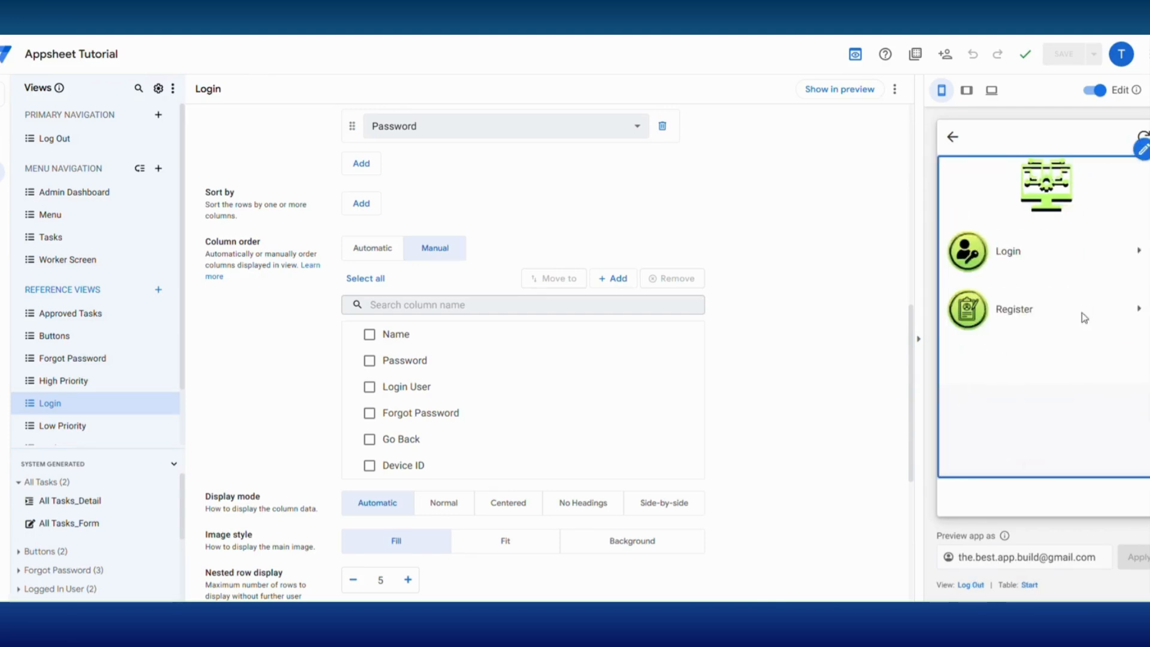
click(1140, 233)
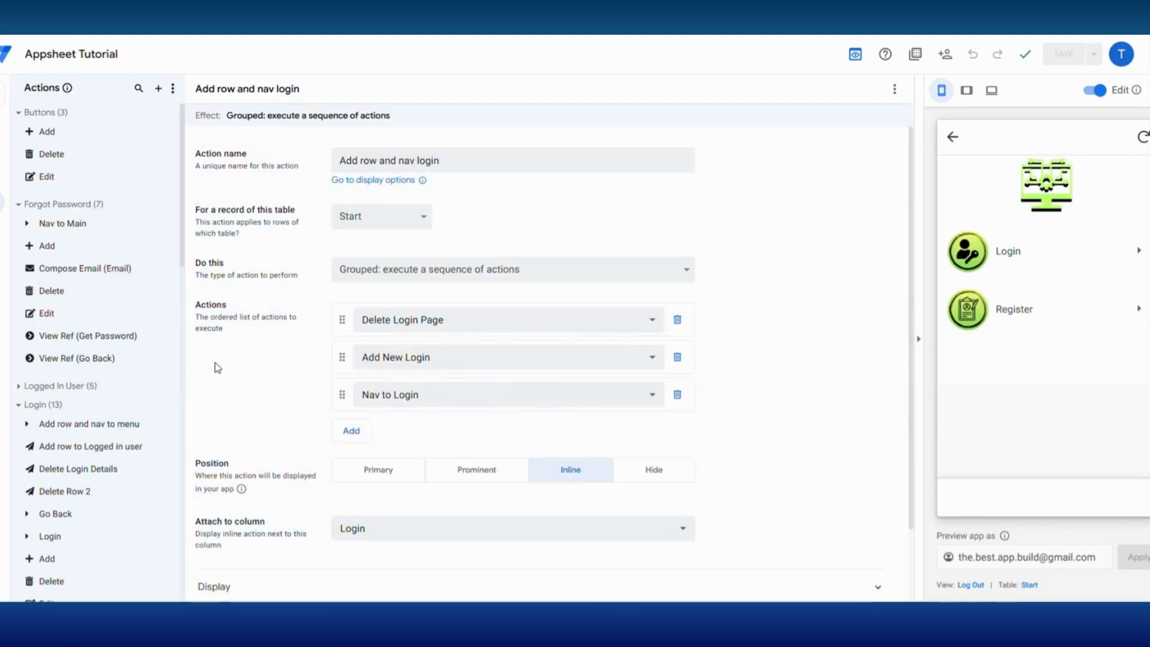
scroll(77, 402, down, 4)
click(73, 344)
scroll(470, 477, down, 4)
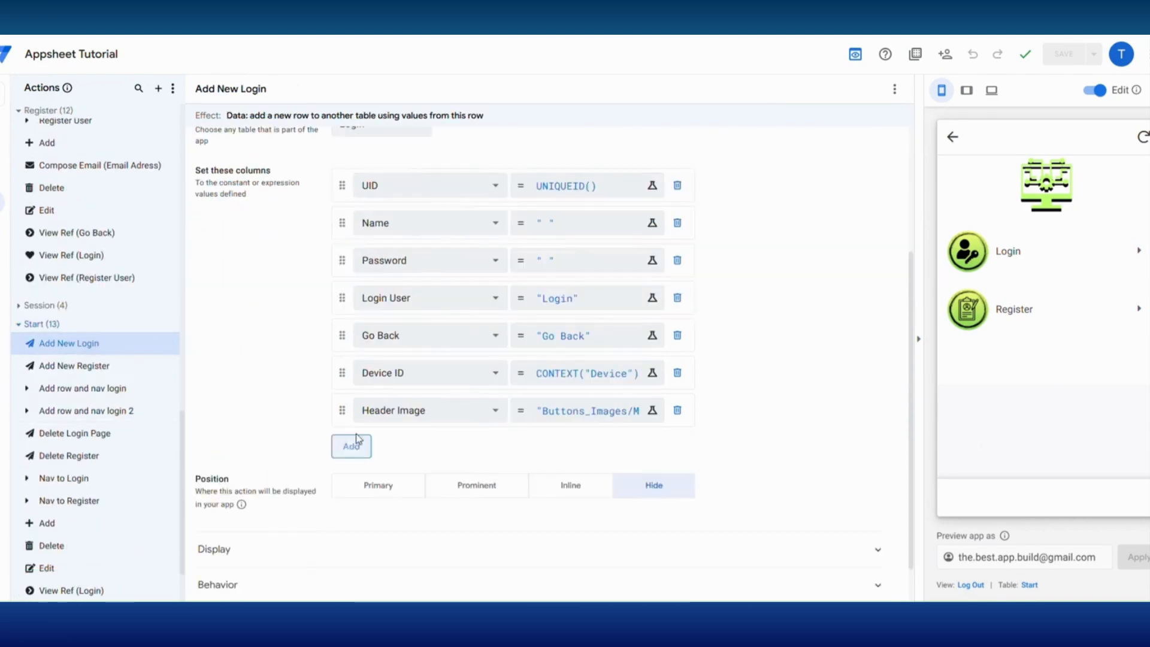
click(351, 446)
click(420, 447)
click(404, 509)
click(545, 449)
text("Forgot Password)
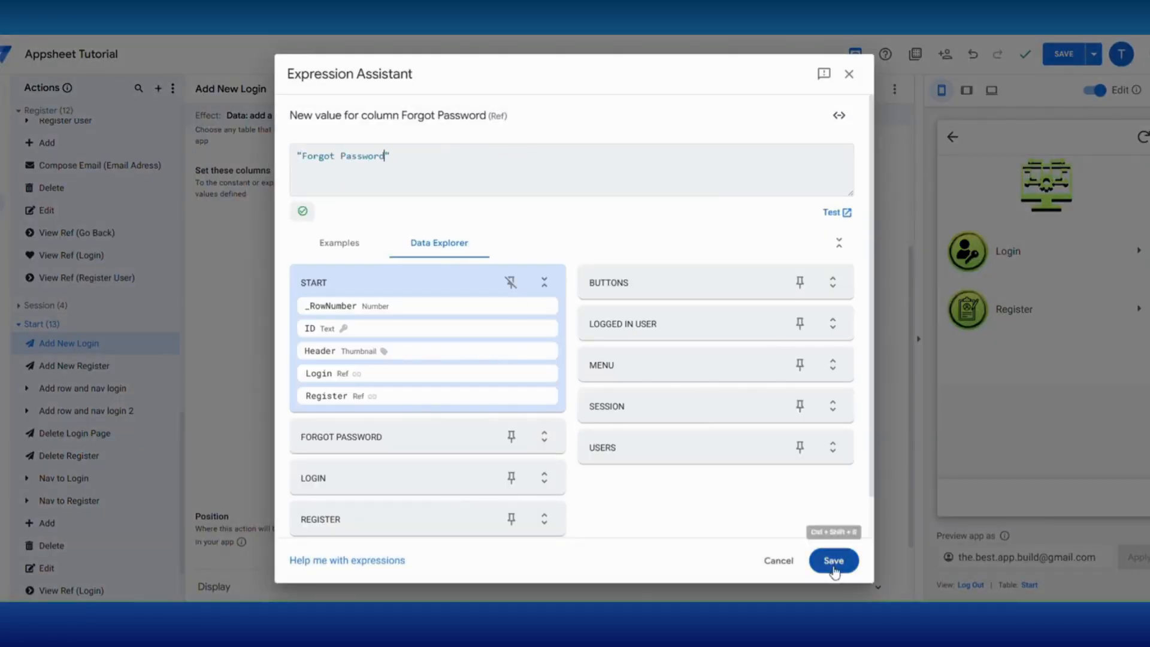
click(833, 562)
click(1014, 256)
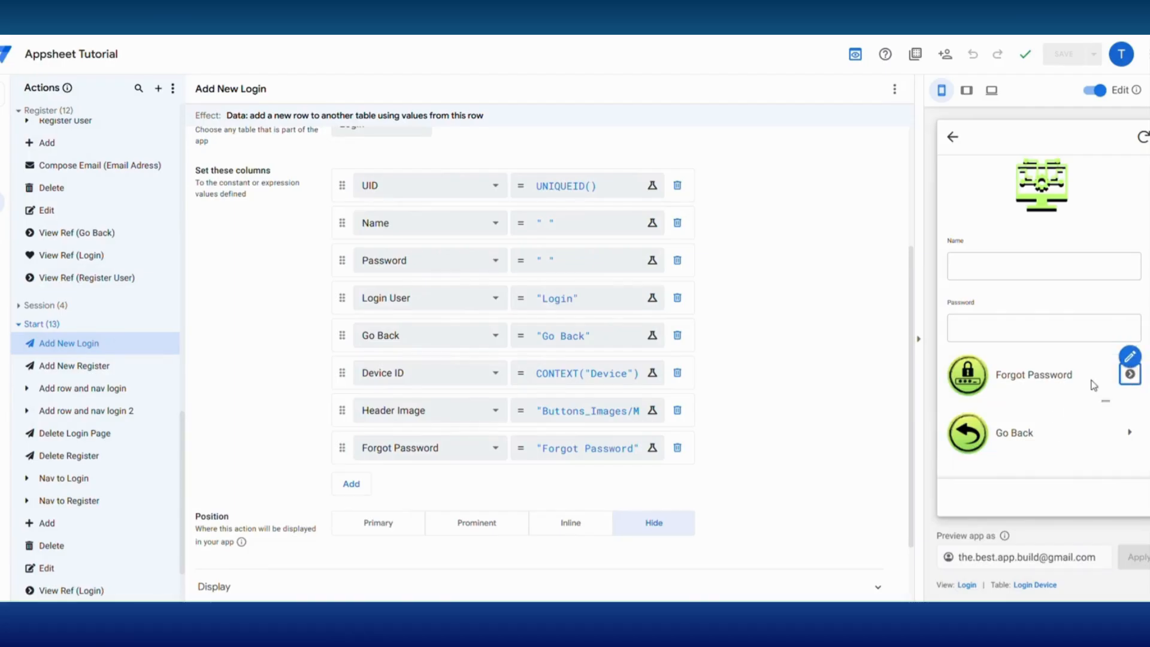
- Create the Login table action Nav to Forget that goes to another view within the app with target LINKTOVIEW("Forgot Password")
scroll(84, 367, up, 5)
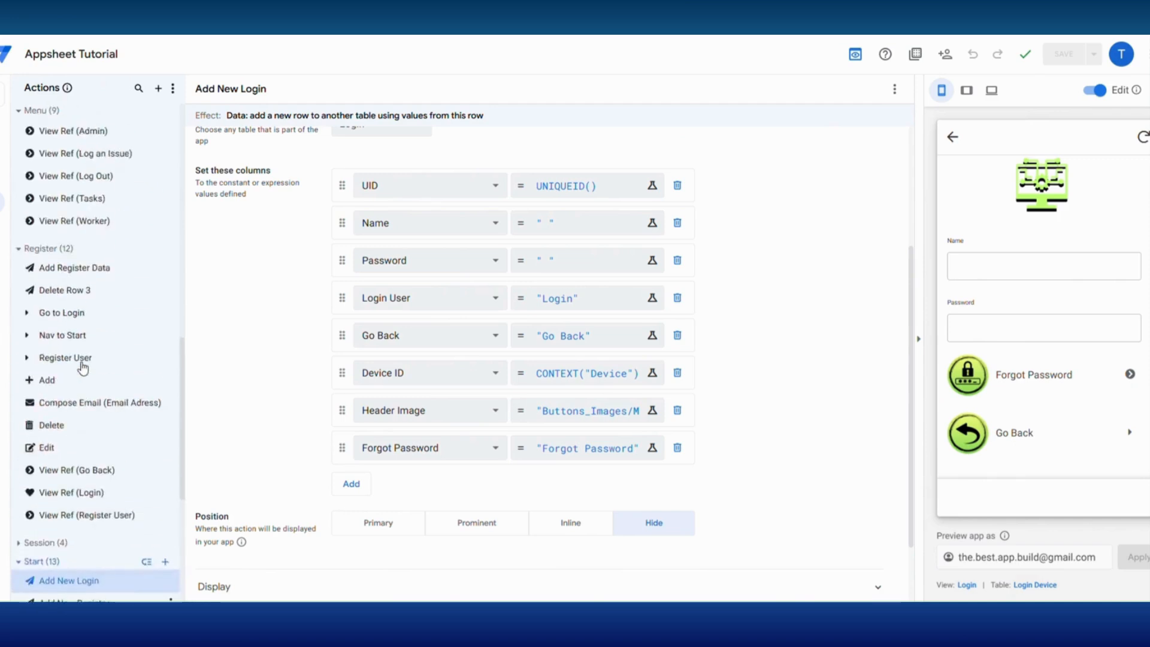
scroll(83, 367, up, 6)
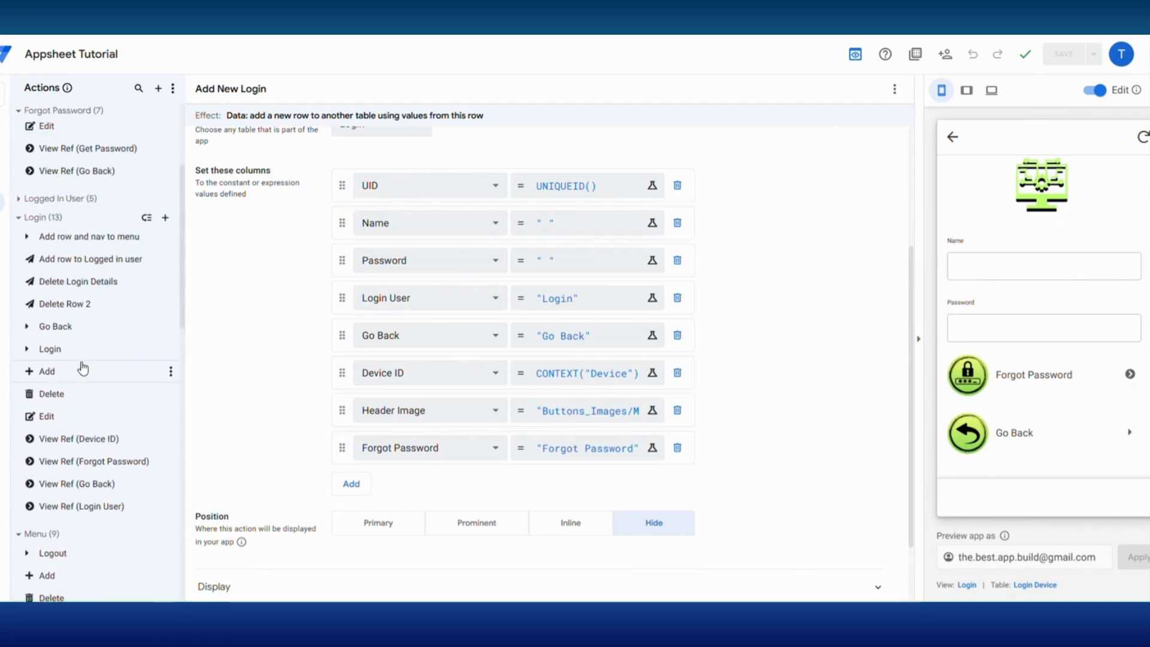
click(166, 219)
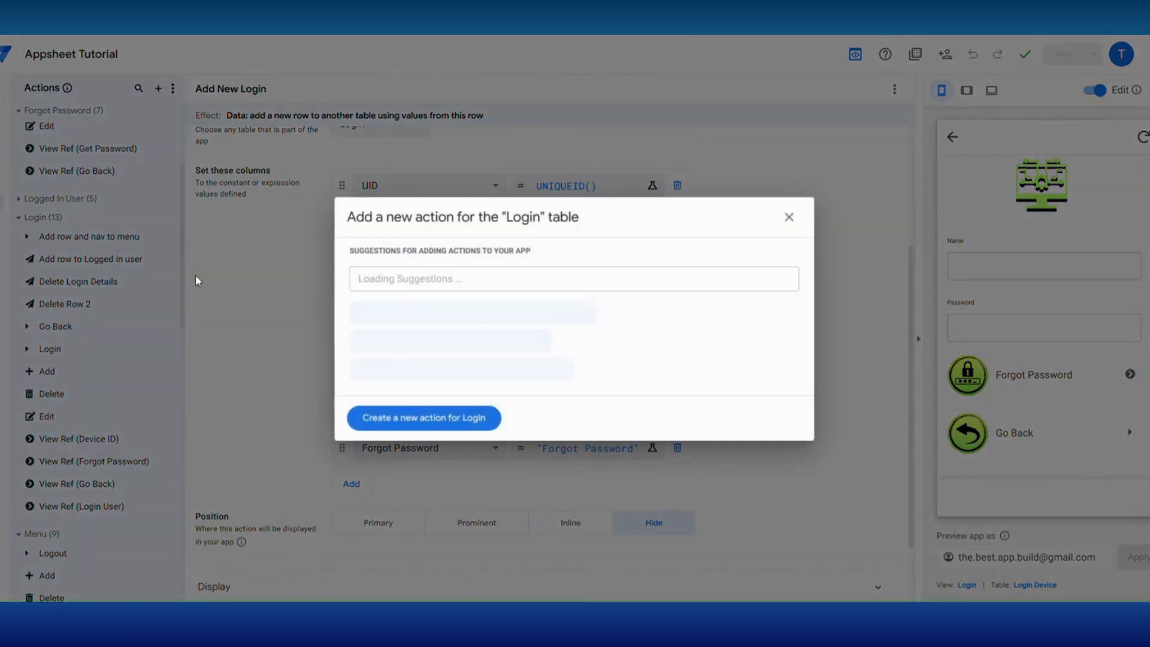
click(422, 415)
text(Nav)
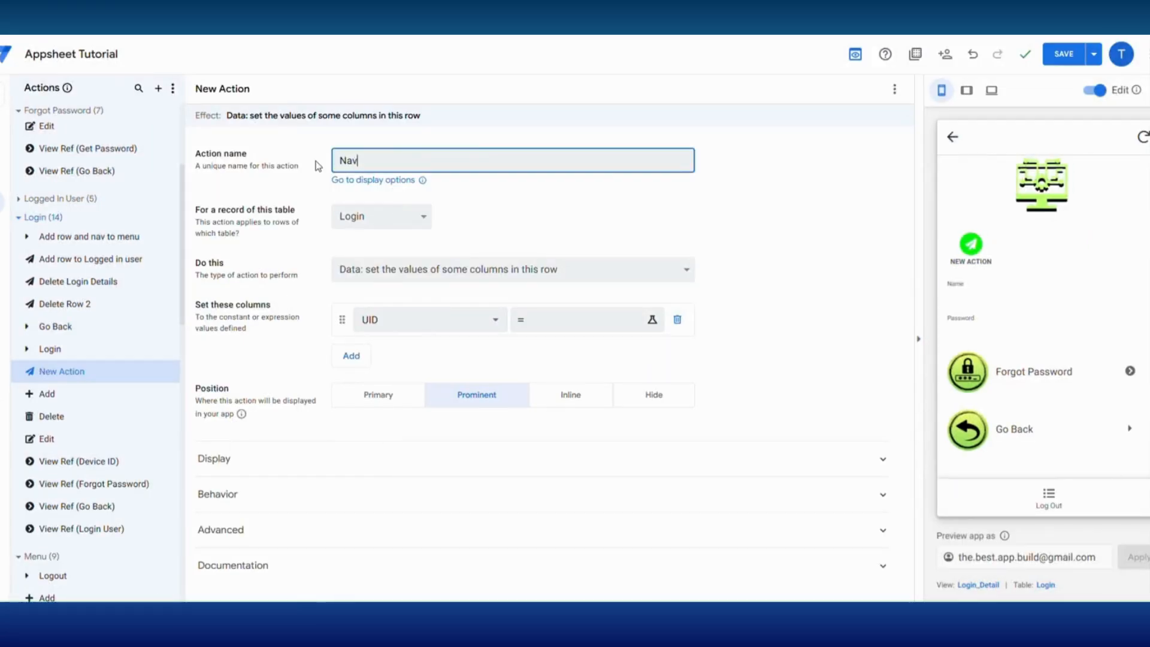
text( to Forget)
click(368, 273)
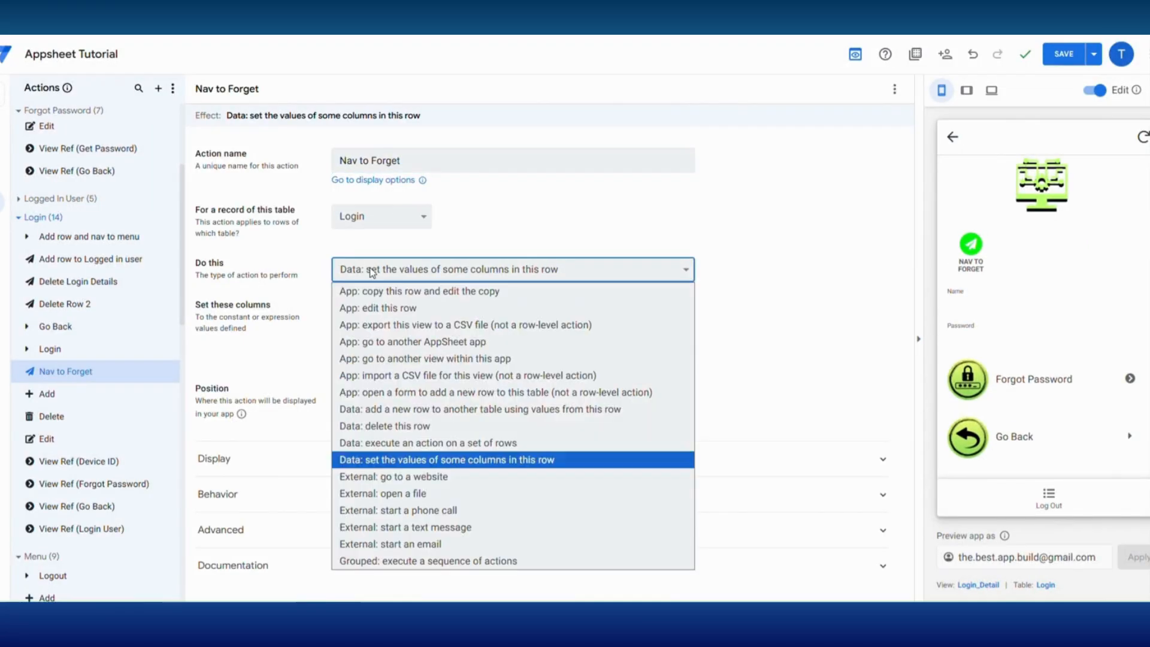
click(419, 360)
click(414, 312)
text(LINKTOVIEW(for)
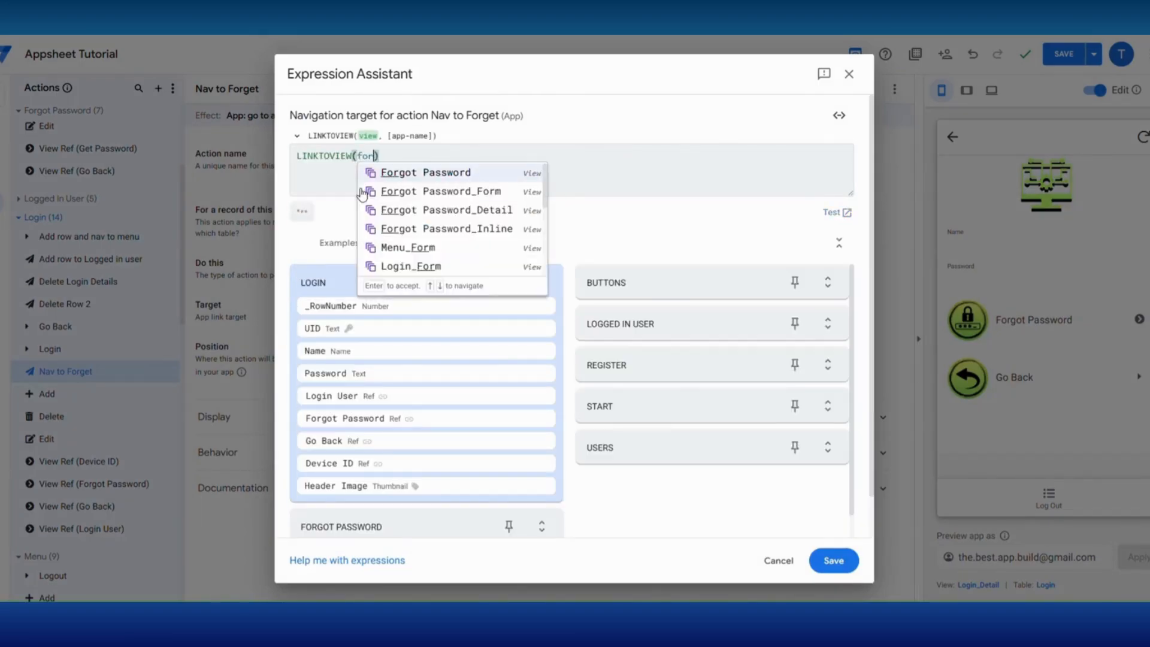
click(426, 173)
click(836, 561)
- Show Nav to Forget inline, attached to the Forgot Password column, with a solid right-pointing caret icon
click(575, 354)
click(403, 413)
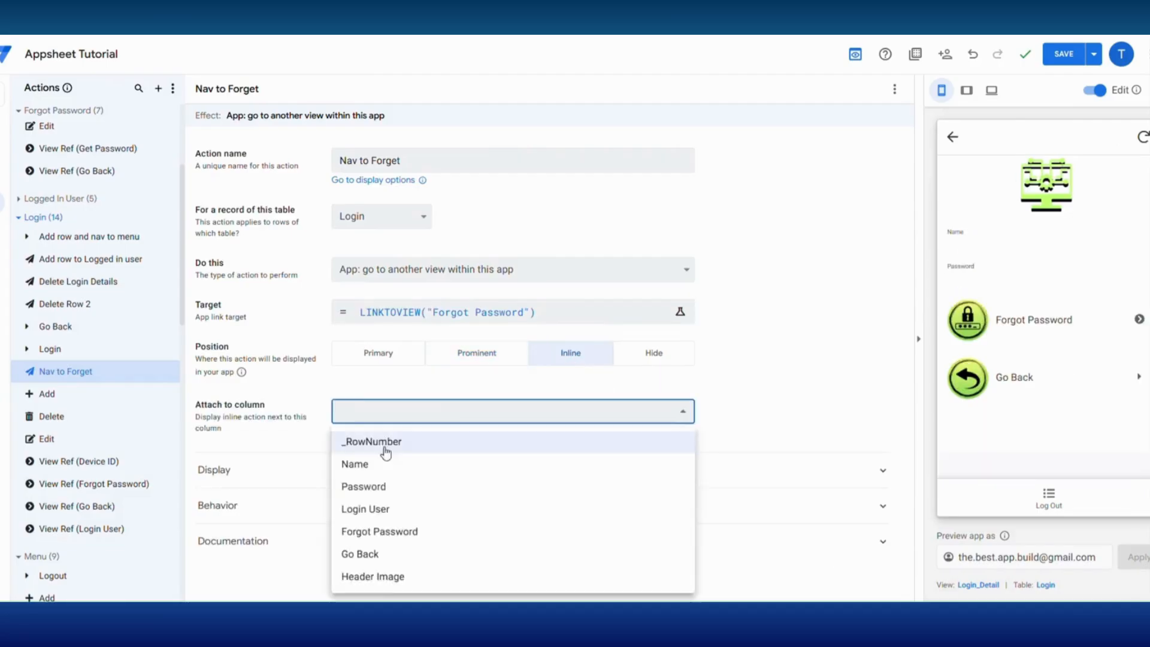
click(383, 531)
click(400, 410)
text(caret)
click(686, 468)
- Hide the Login table's View Ref (Forgot Password) action and save the app
click(94, 484)
click(653, 352)
click(1064, 54)
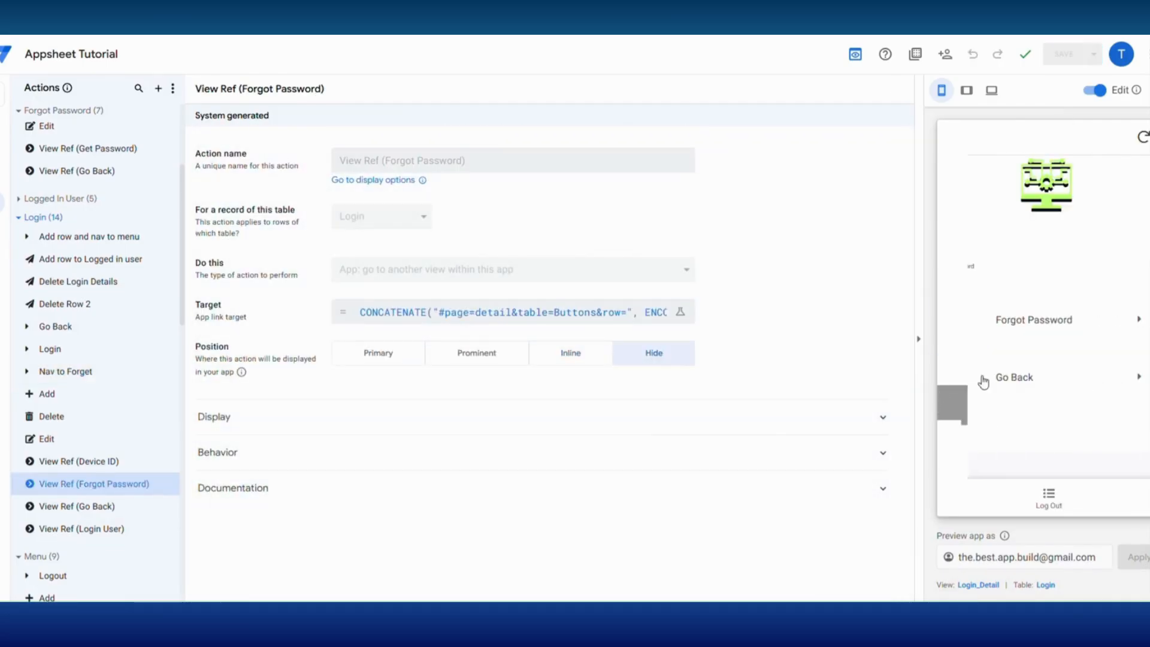
- Test Forgot Password in the preview and create the Login table action Add Row to Forgot Password that adds a new row to another table
click(1030, 330)
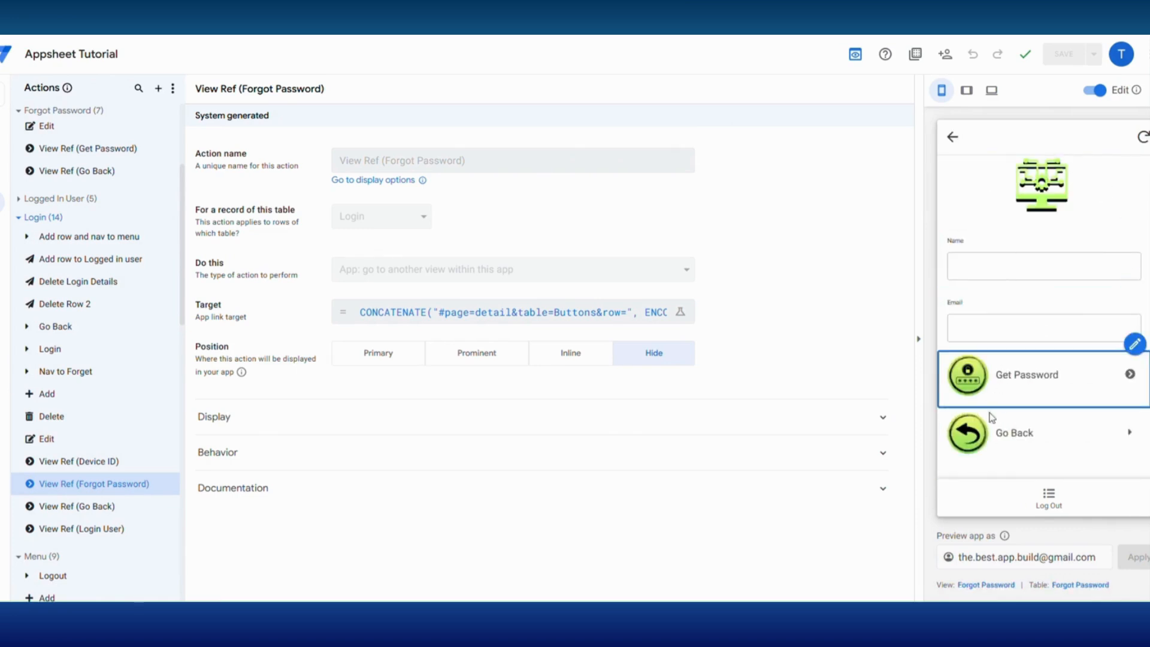
scroll(105, 454, down, 3)
click(172, 301)
drag(396, 162, 327, 166)
text(Add Row to Forgot Password)
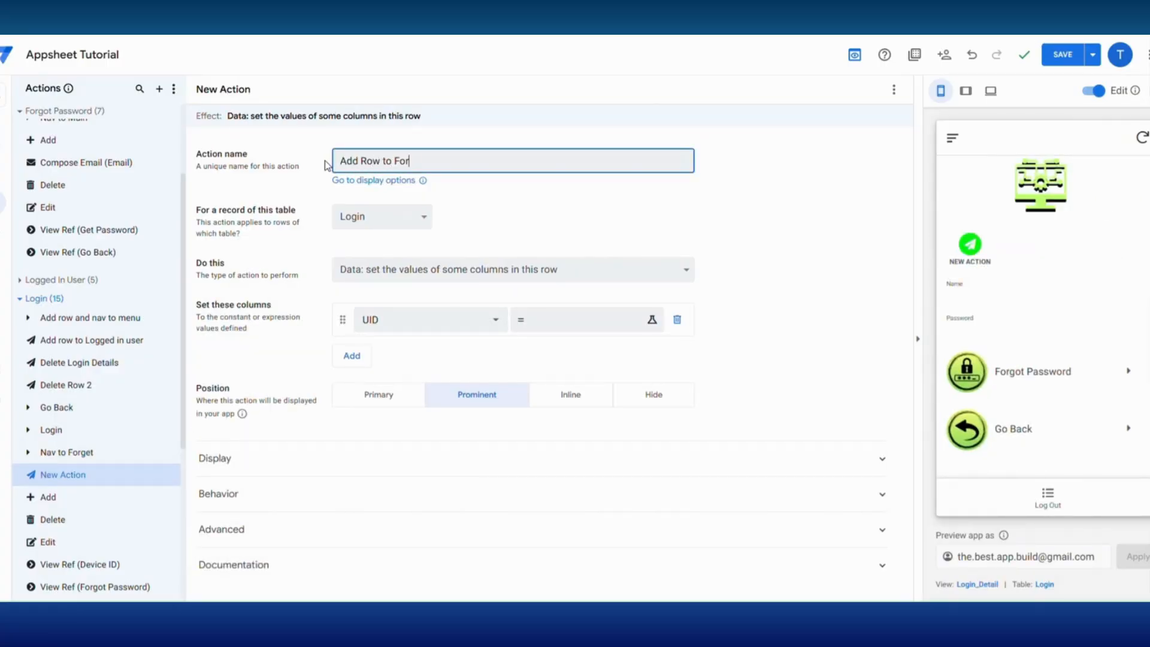
click(412, 276)
click(414, 406)
- Target the Forgot Password table, setting UID to UNIQUEID(), Email and Name to " ", and Device ID to Context("Device"); hide the action and save
click(384, 308)
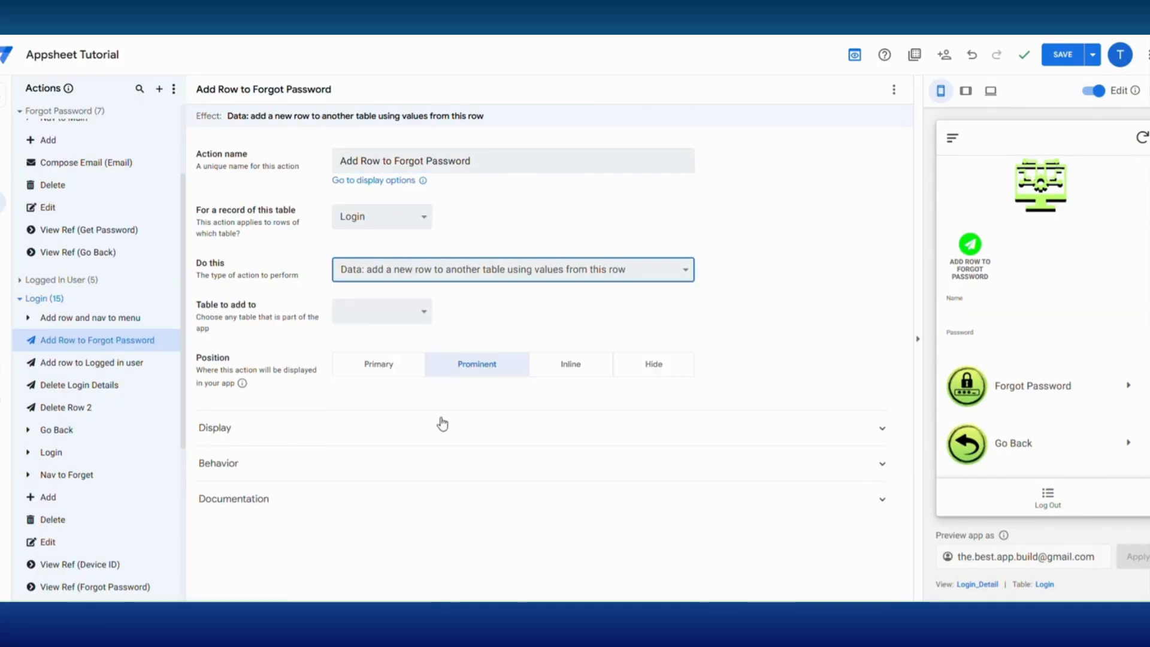
click(372, 380)
scroll(578, 385, down, 2)
click(655, 550)
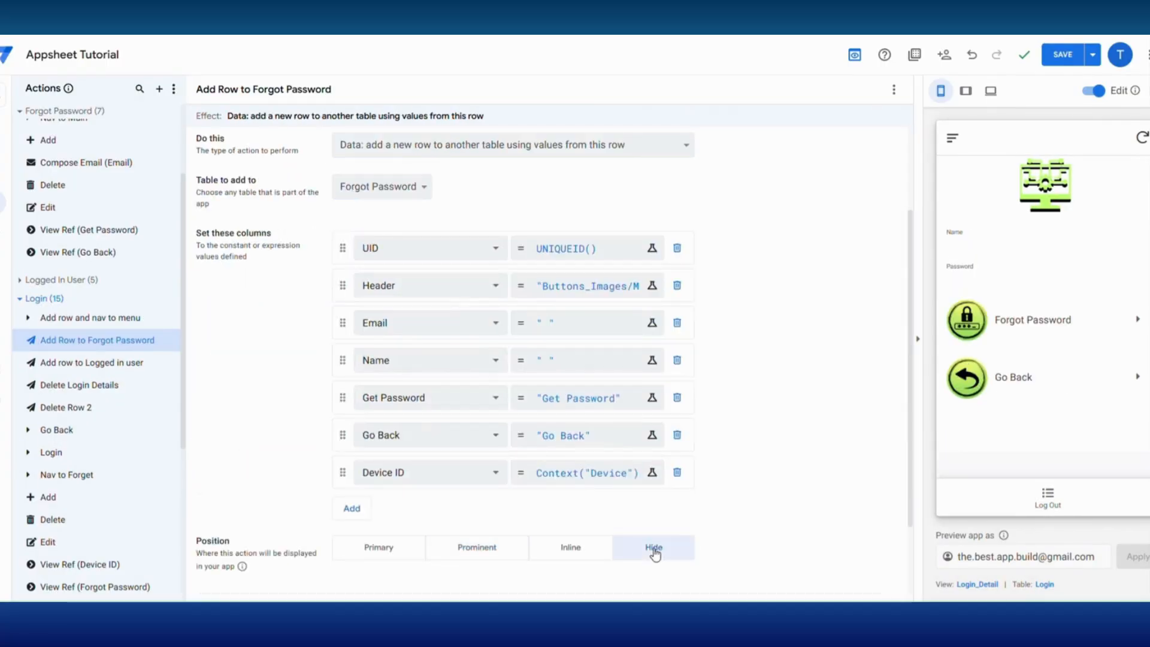
click(1073, 52)
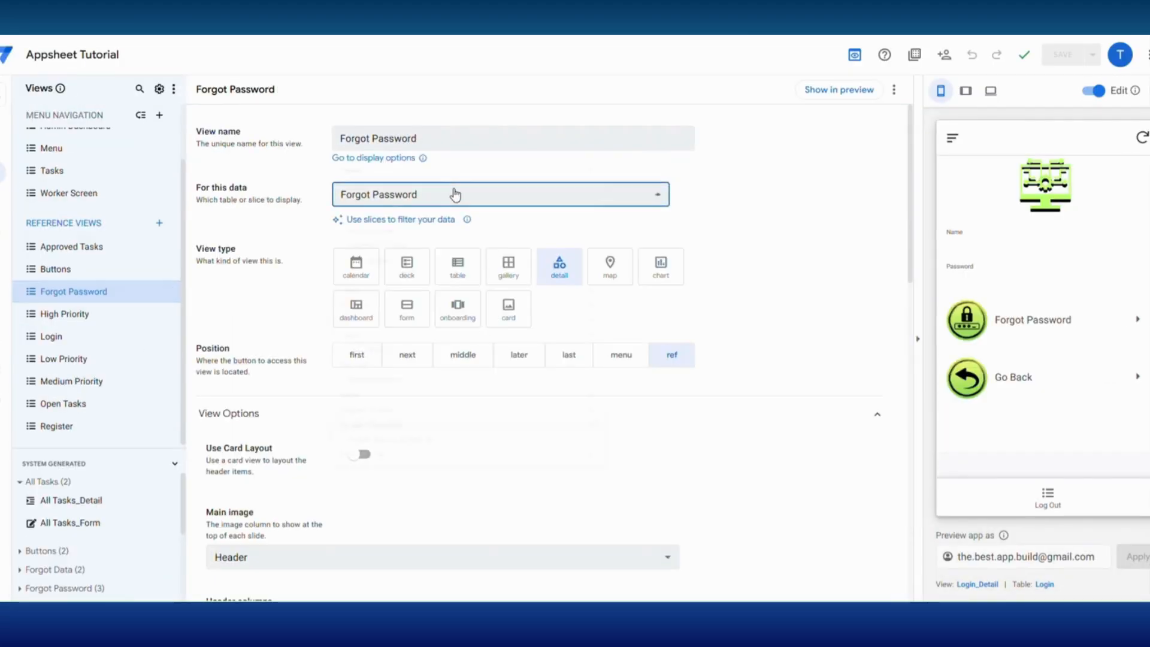
- Set the Forgot Password view's data to the Forgot Passw Device ID slice and save the app
click(455, 192)
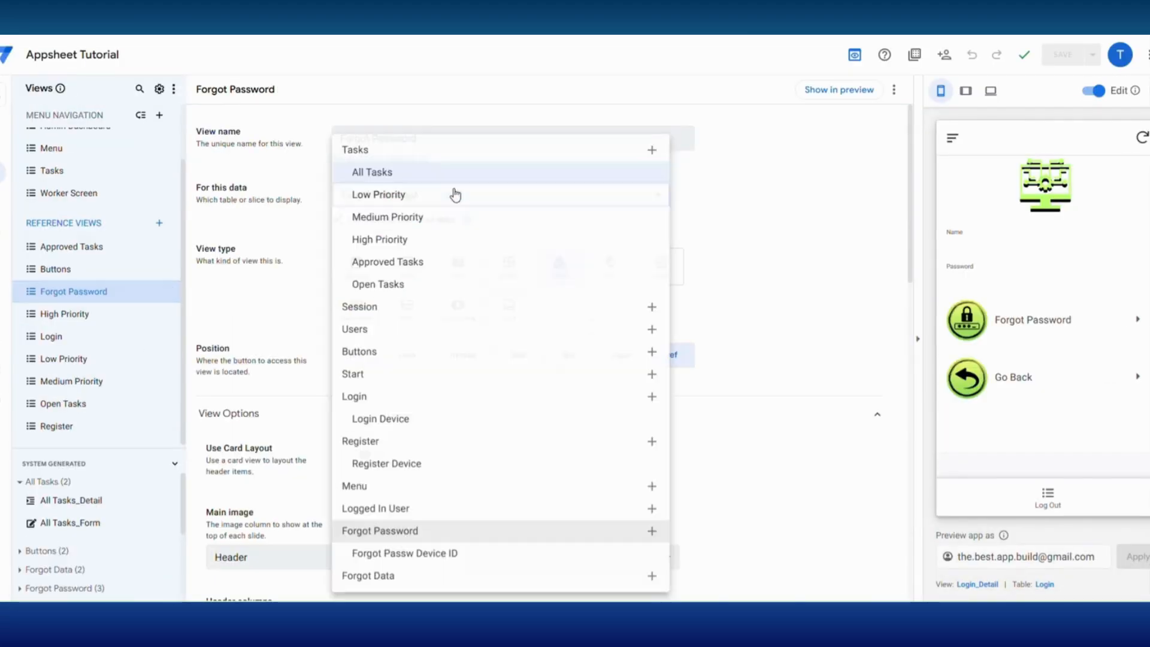
click(425, 557)
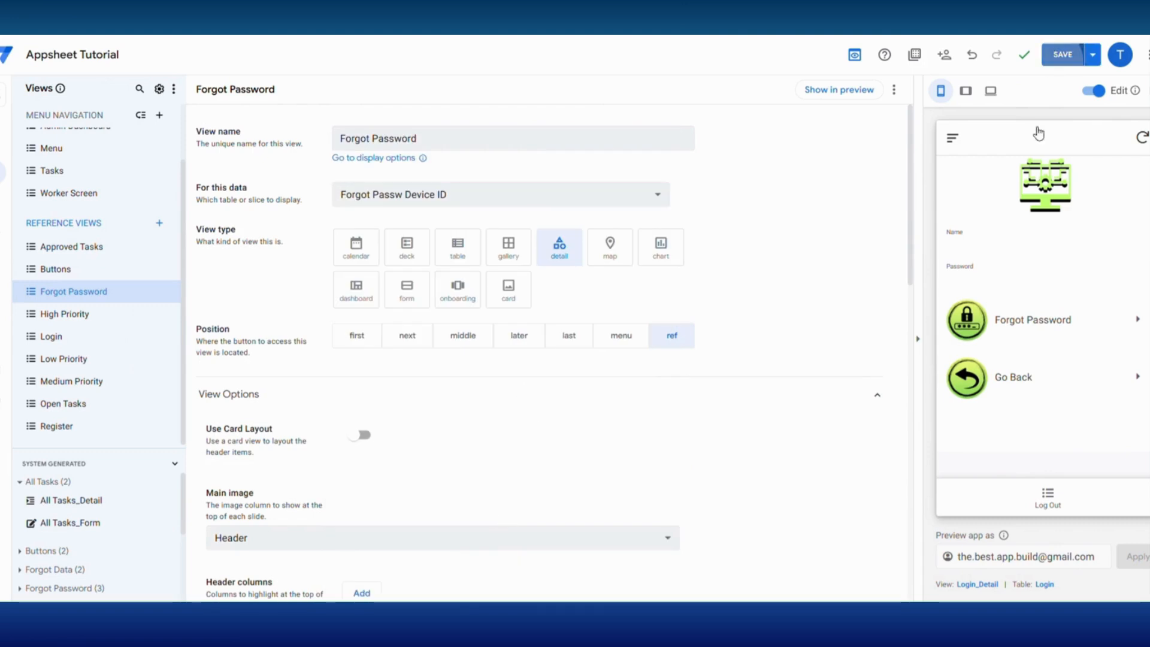
click(1059, 63)
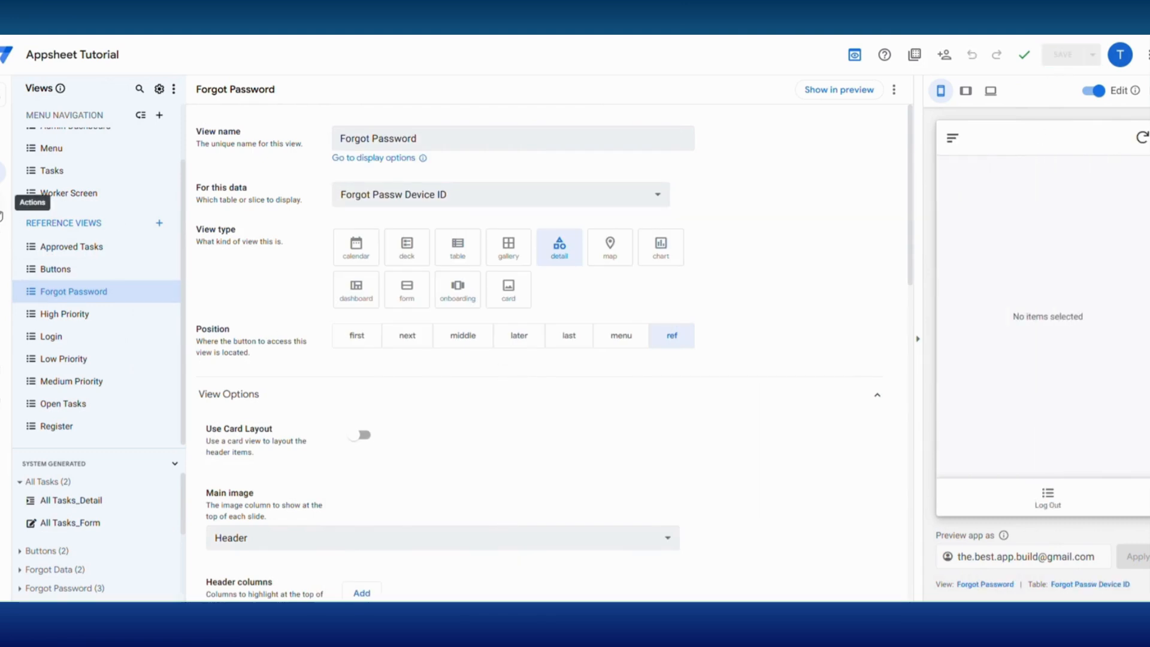
- Create the Login table action Add Row and nav to Forget as a grouped action that executes a sequence of actions
click(6, 204)
scroll(107, 443, down, 3)
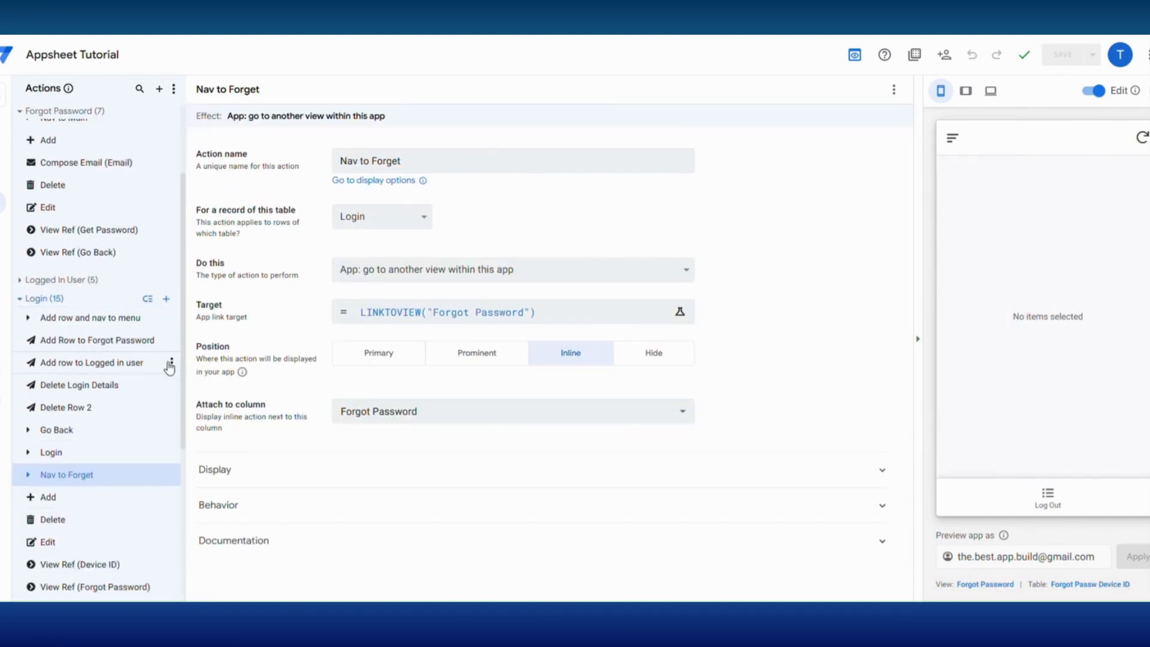
click(166, 299)
click(396, 423)
text(Add Row and nav to Forget)
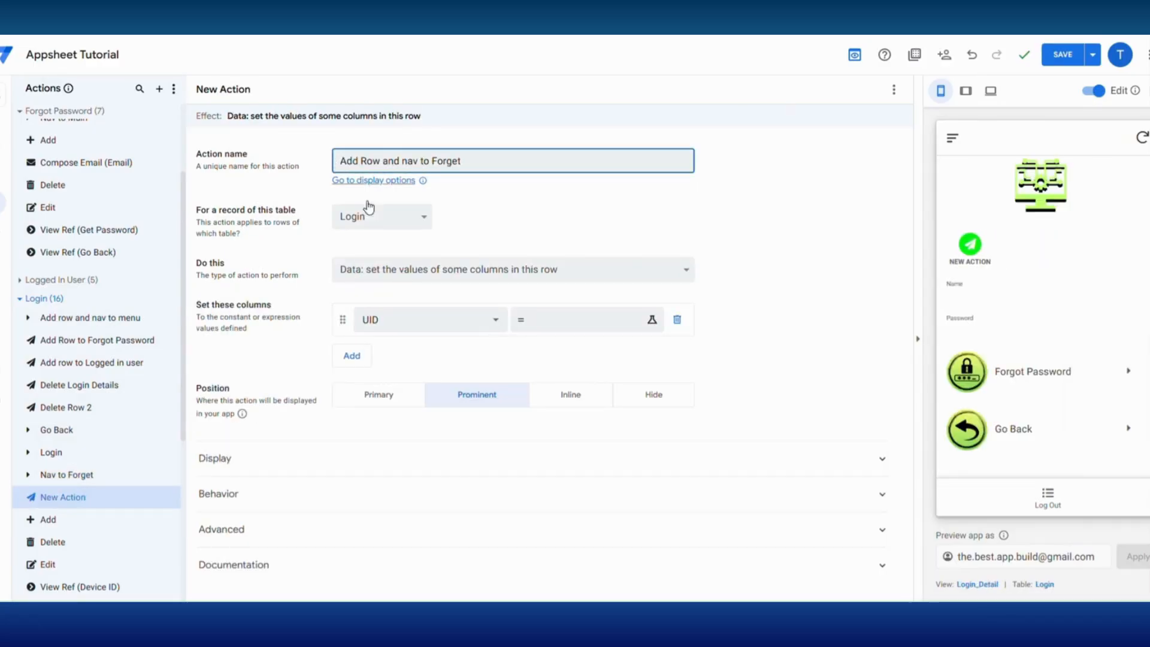
click(393, 271)
click(386, 628)
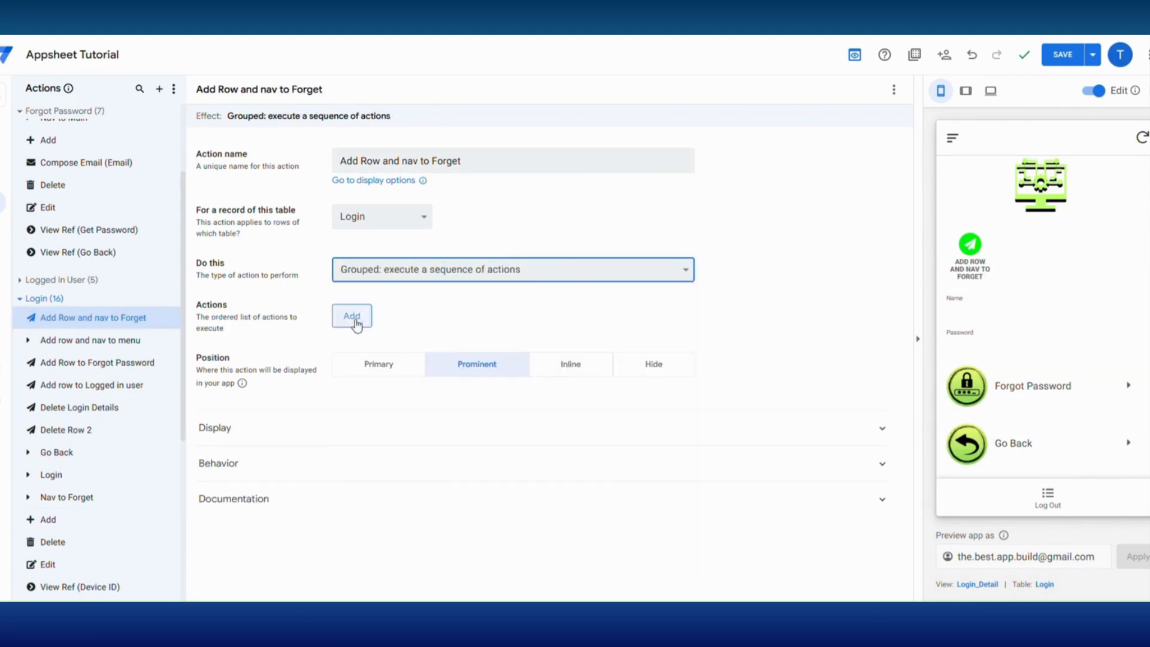
- Add Add Row to Forgot Password and Nav to Forget, in that order, to the grouped action's sequence
click(352, 317)
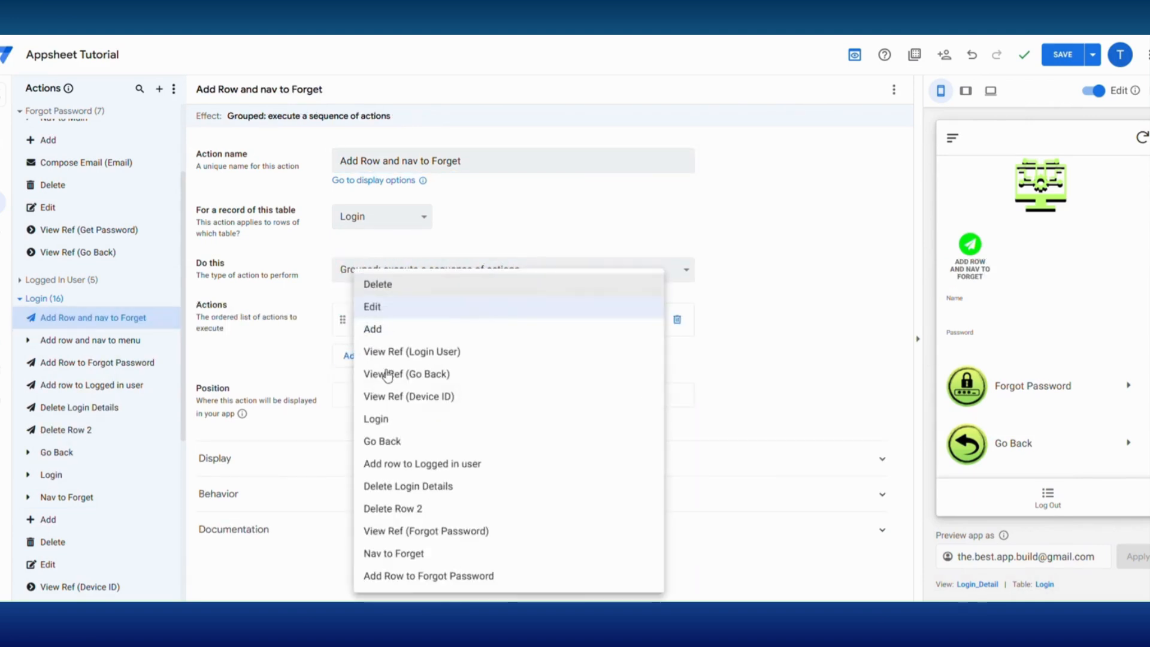
click(422, 580)
click(348, 360)
click(386, 359)
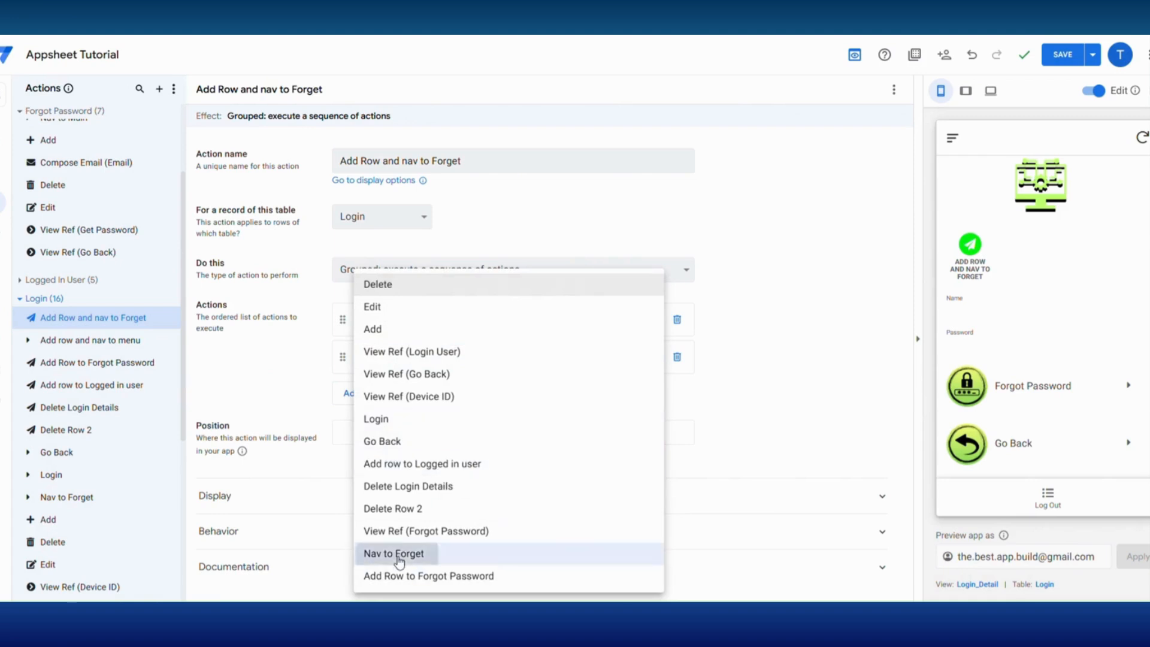
click(401, 552)
- Show Add Row and nav to Forget inline, attached to the Forgot Password column, with a solid right-pointing caret icon
click(566, 433)
click(513, 491)
click(380, 532)
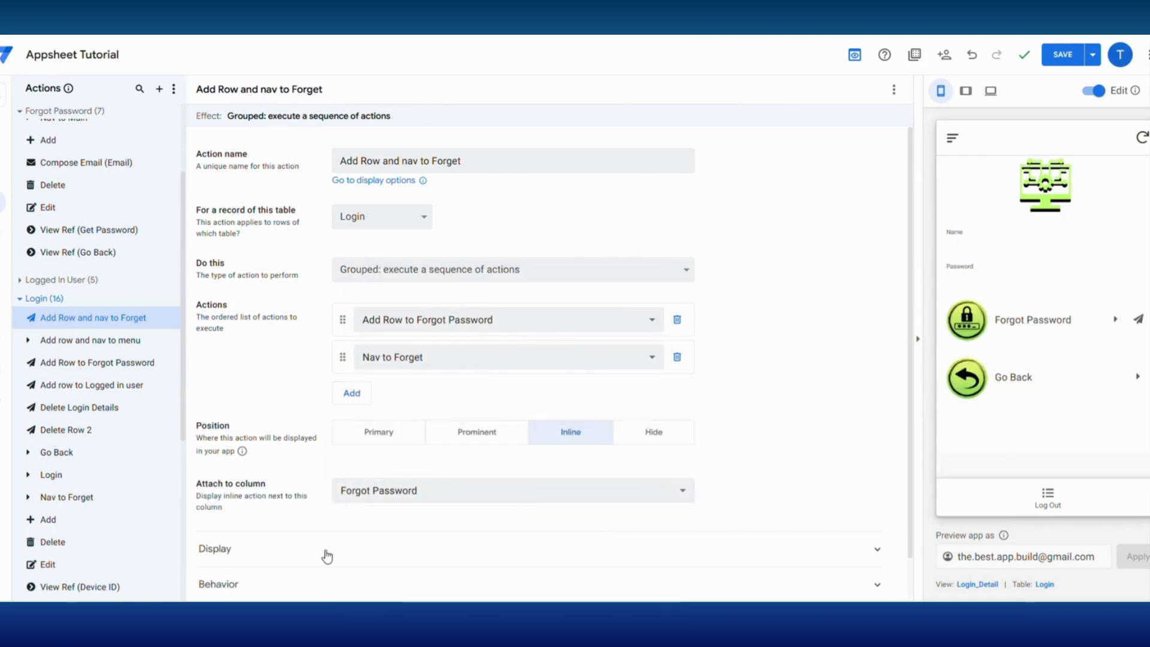
click(326, 549)
click(400, 427)
text(caret)
click(685, 484)
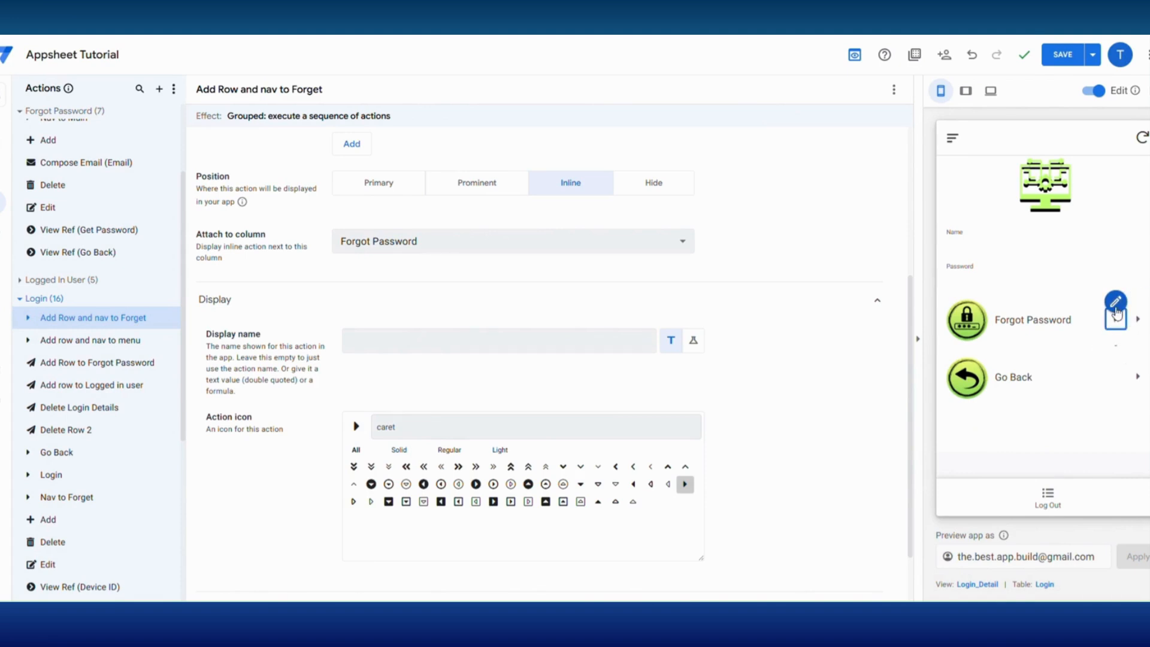
- Hide the Nav to Forget action, save the app, and check which action remains beside Forgot Password in the preview
click(1116, 305)
click(659, 354)
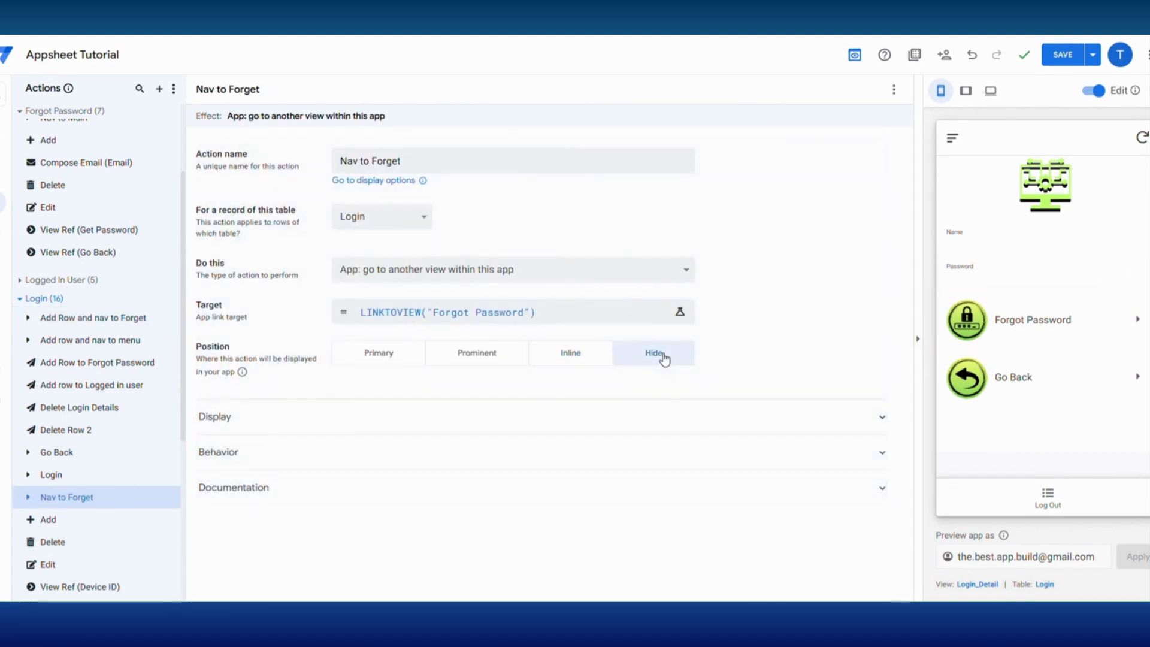
click(1063, 55)
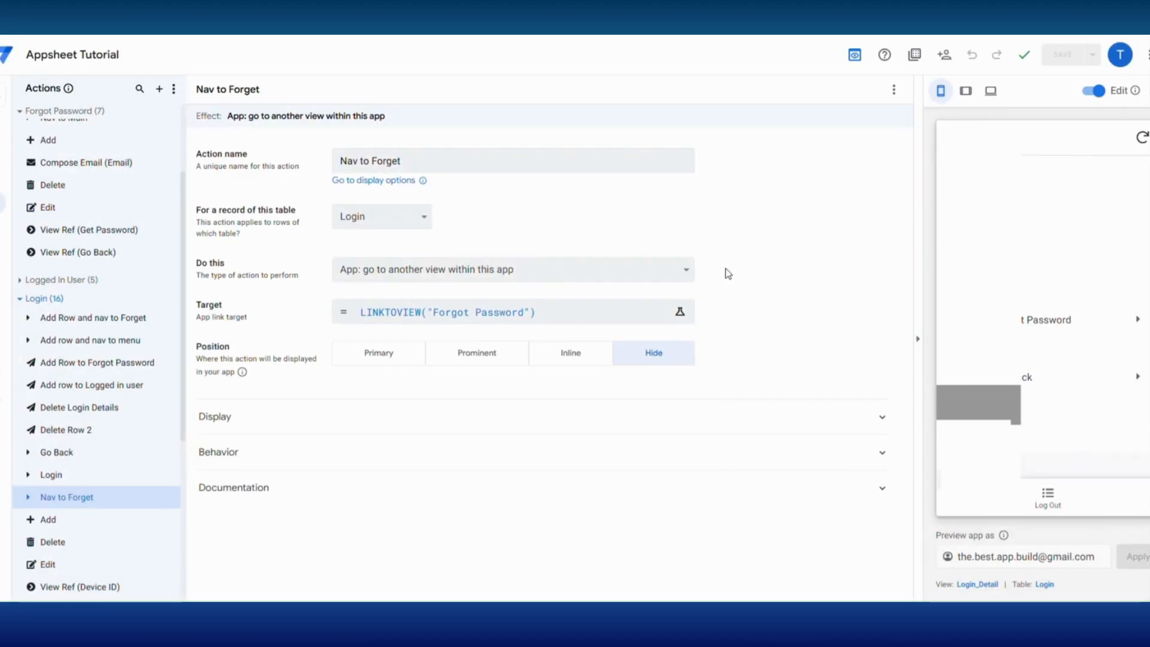
mouse_move(1011, 328)
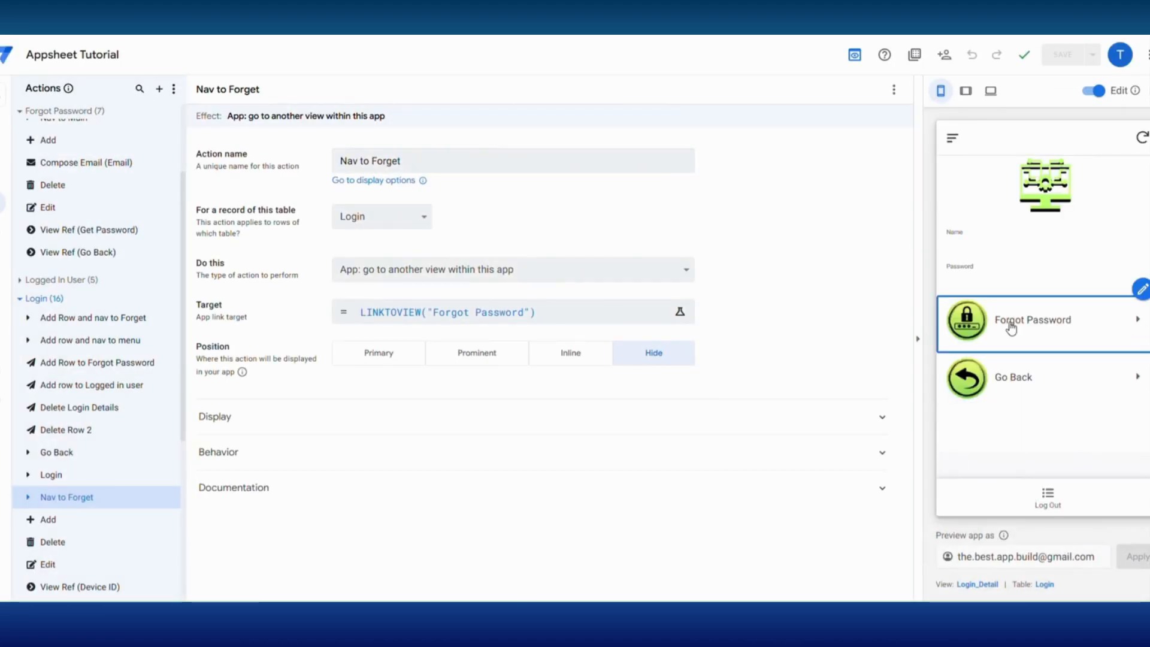
click(1141, 290)
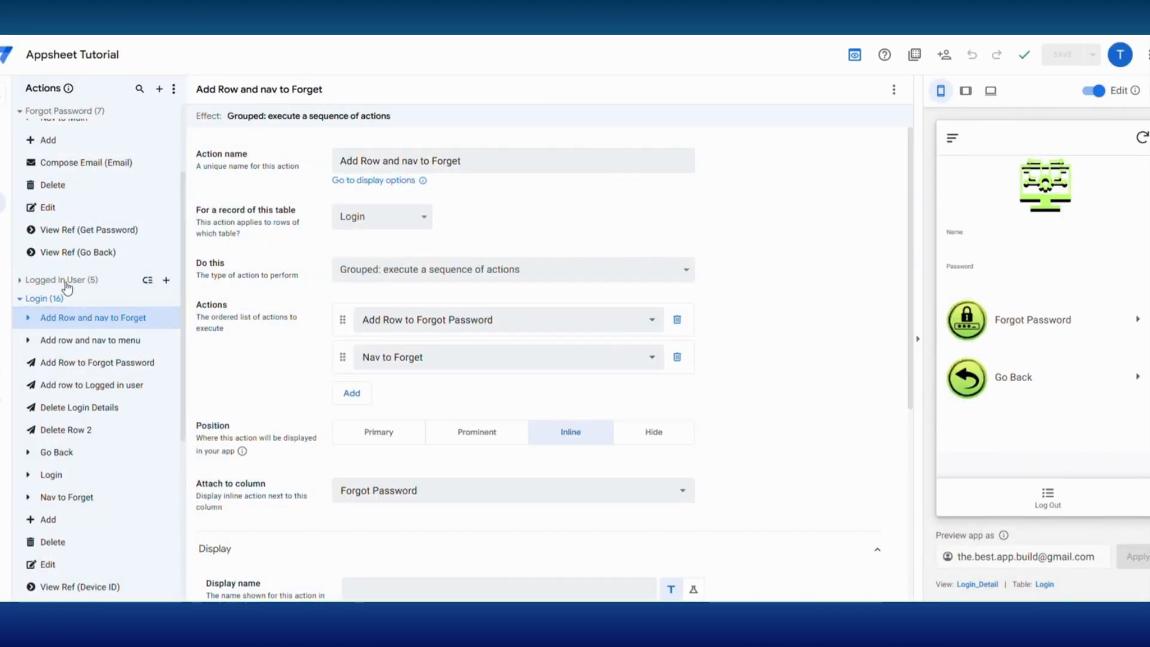
- Create a hidden Forgot Password table action named Delete Forgot that deletes the row
scroll(70, 293, up, 2)
click(166, 222)
click(448, 418)
text(Delete F)
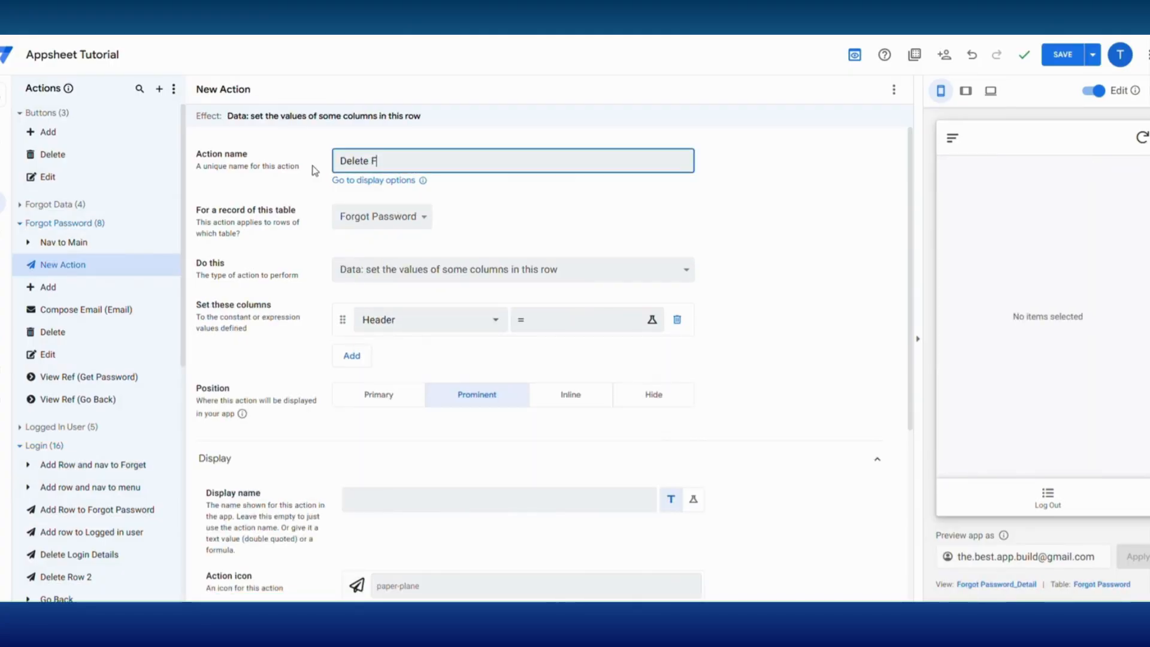
text(orgot)
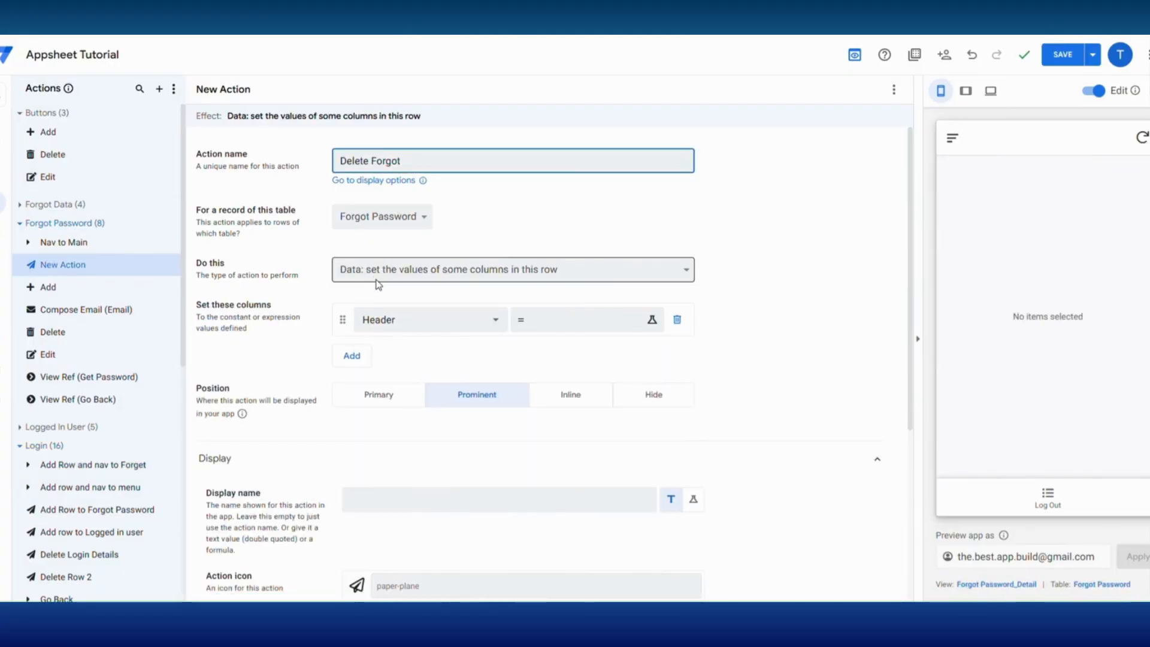
click(378, 284)
click(389, 429)
click(654, 311)
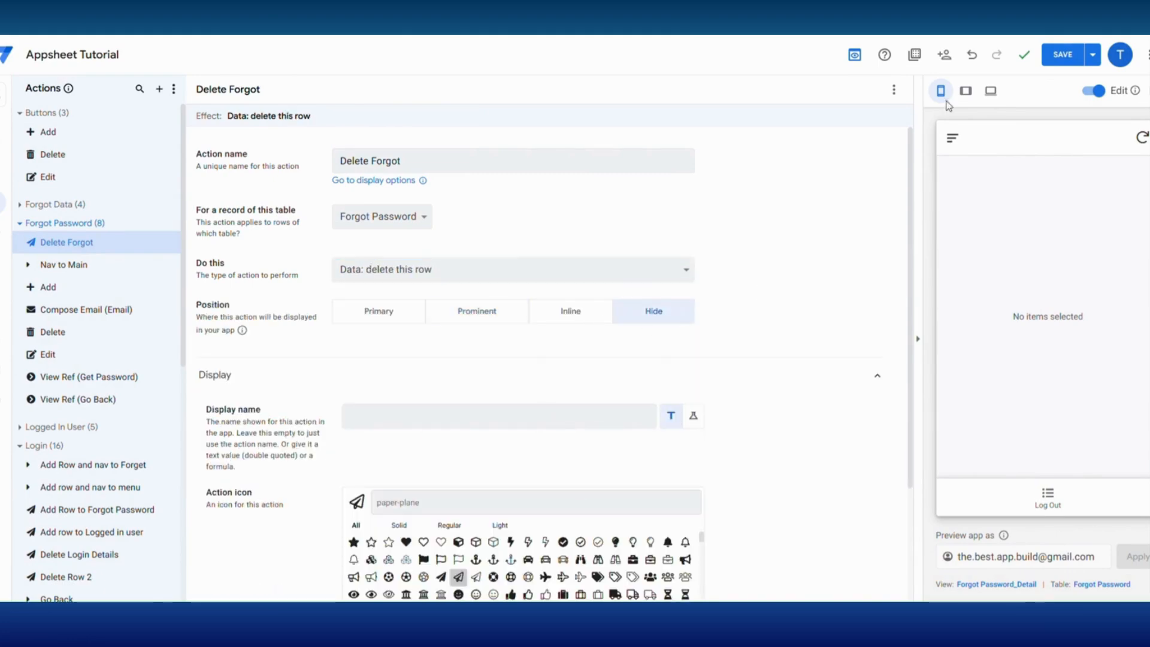
- Create the Login table action Delete Forgot Row that executes an action on a set of rows
click(168, 446)
click(442, 426)
click(335, 161)
key(ctrl+a)
text(Delete)
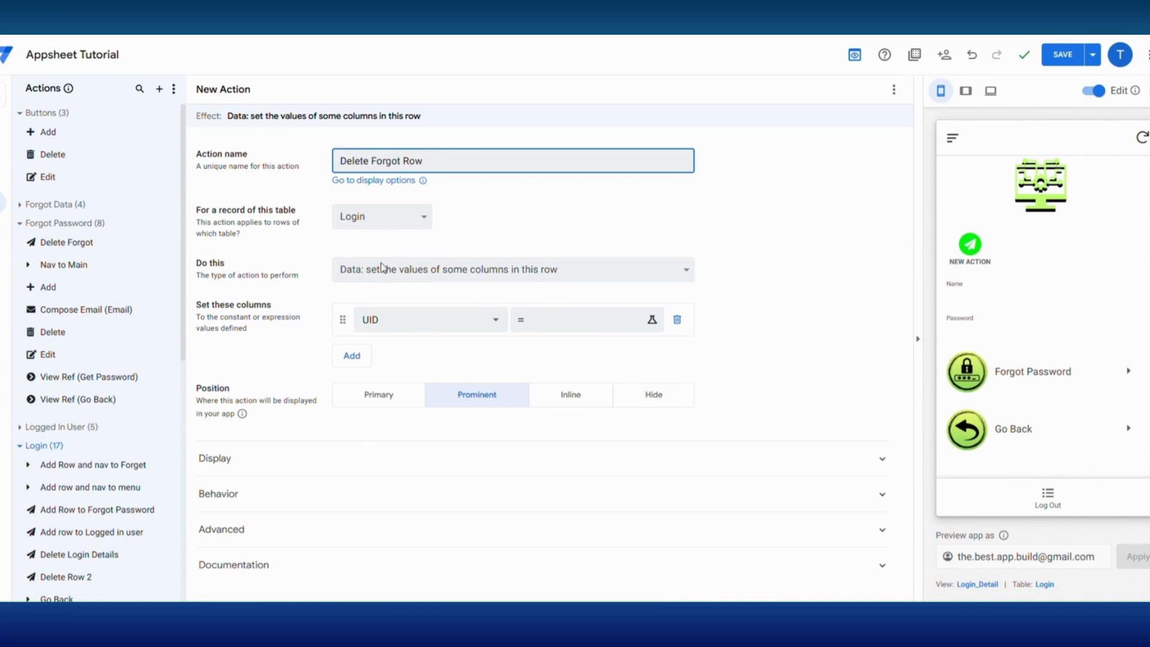
click(387, 272)
click(428, 442)
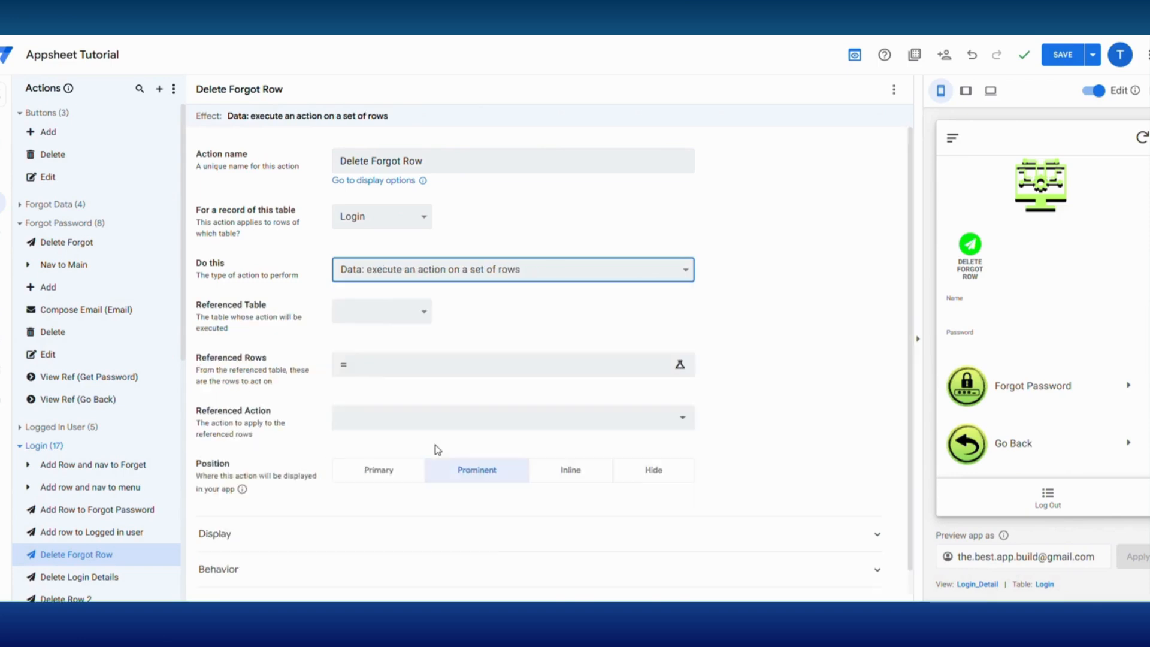
- Reference the Forgot Password table in Delete Forgot Row, with rows SELECT(Forgot Password[UID],[Device ID]=CONTEXT("Device"))
click(405, 321)
click(377, 382)
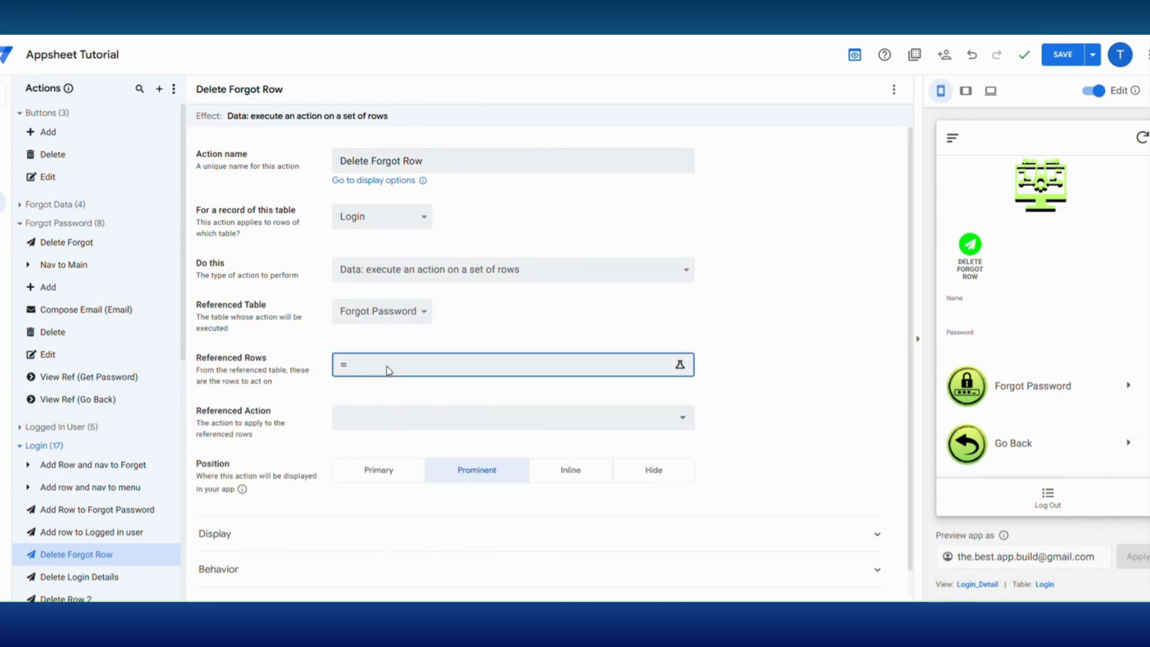
click(386, 370)
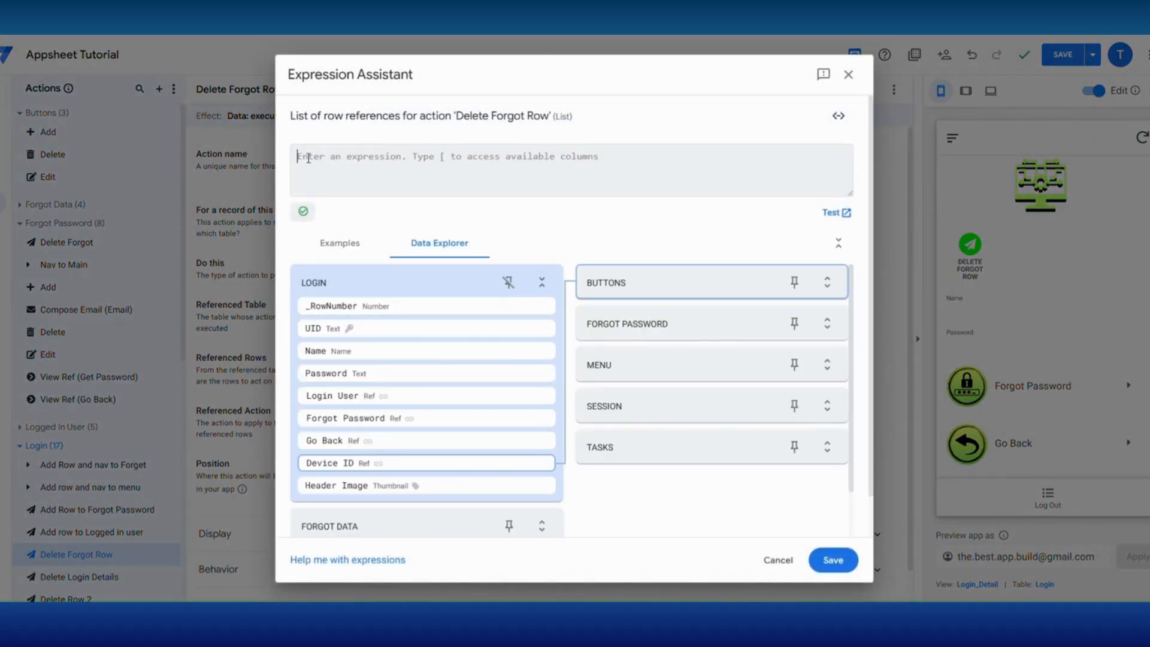
key(ctrl+v)
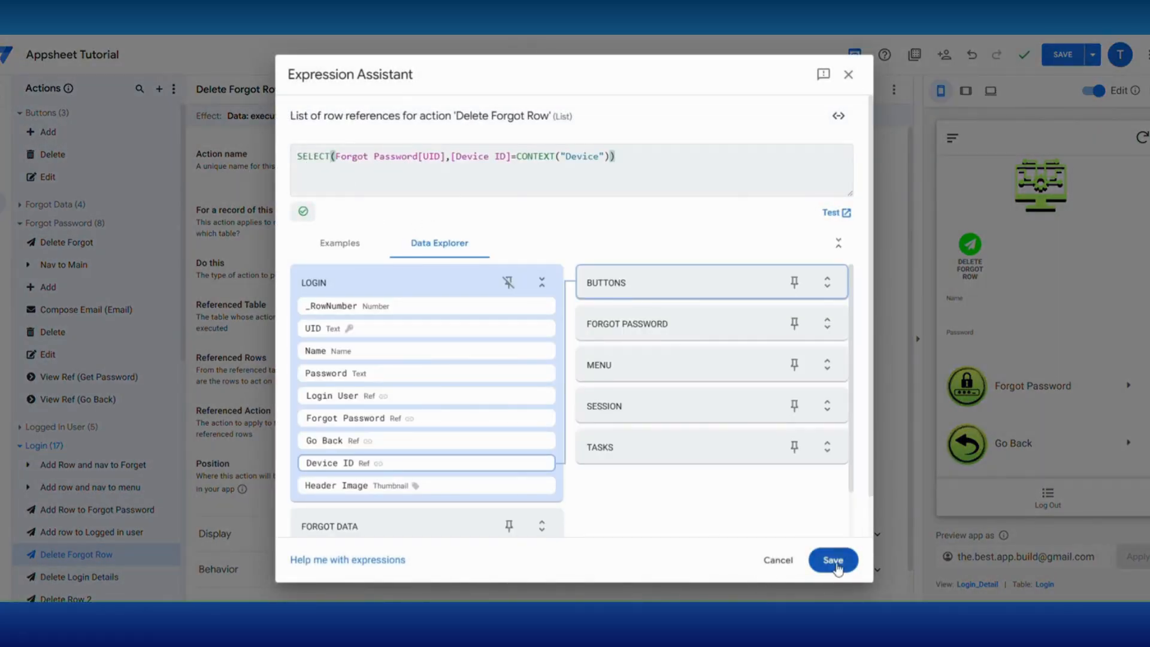
click(835, 562)
- Set Delete Forgot Row's referenced action to Delete Forgot, hide the action, and save the app
click(466, 426)
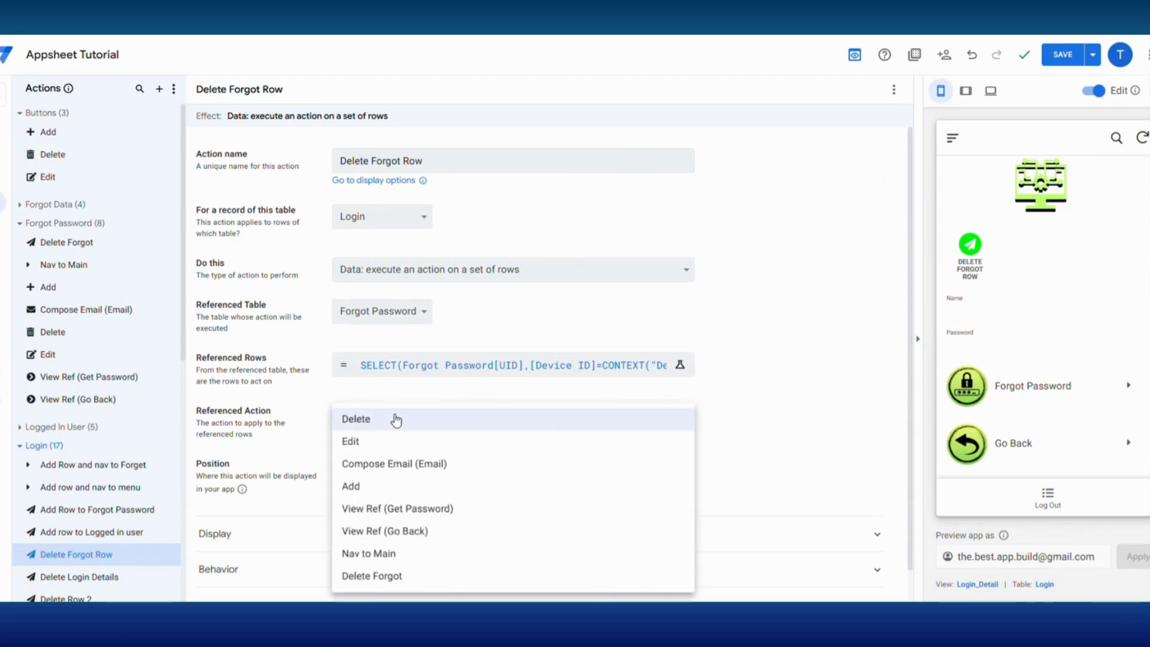
click(372, 577)
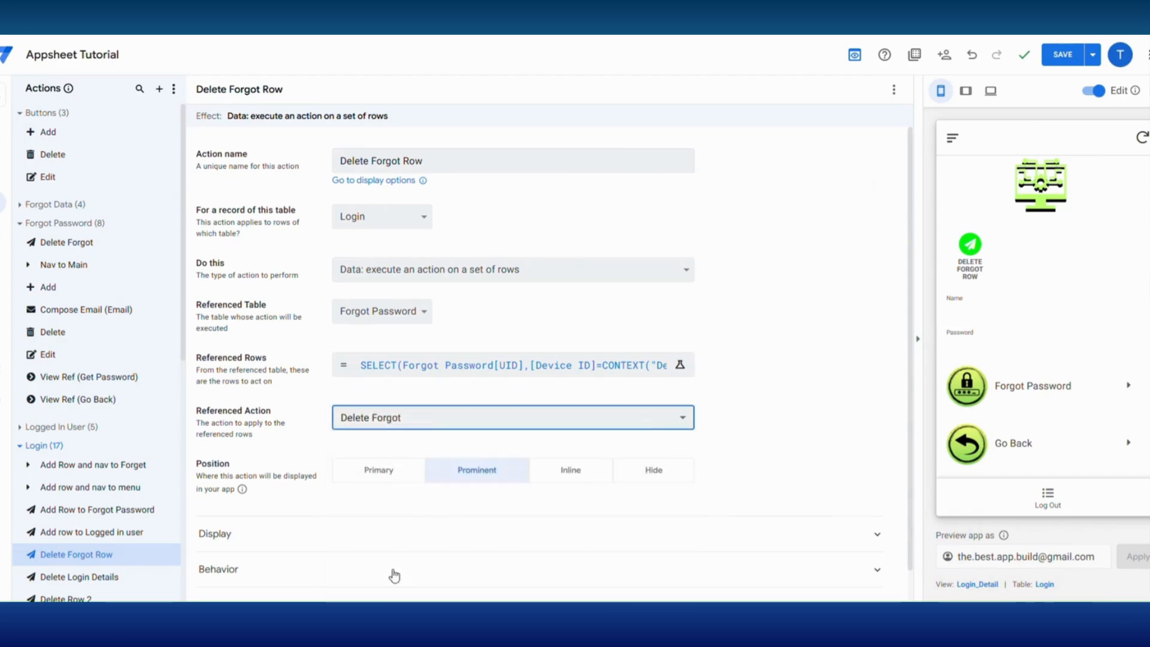
click(655, 473)
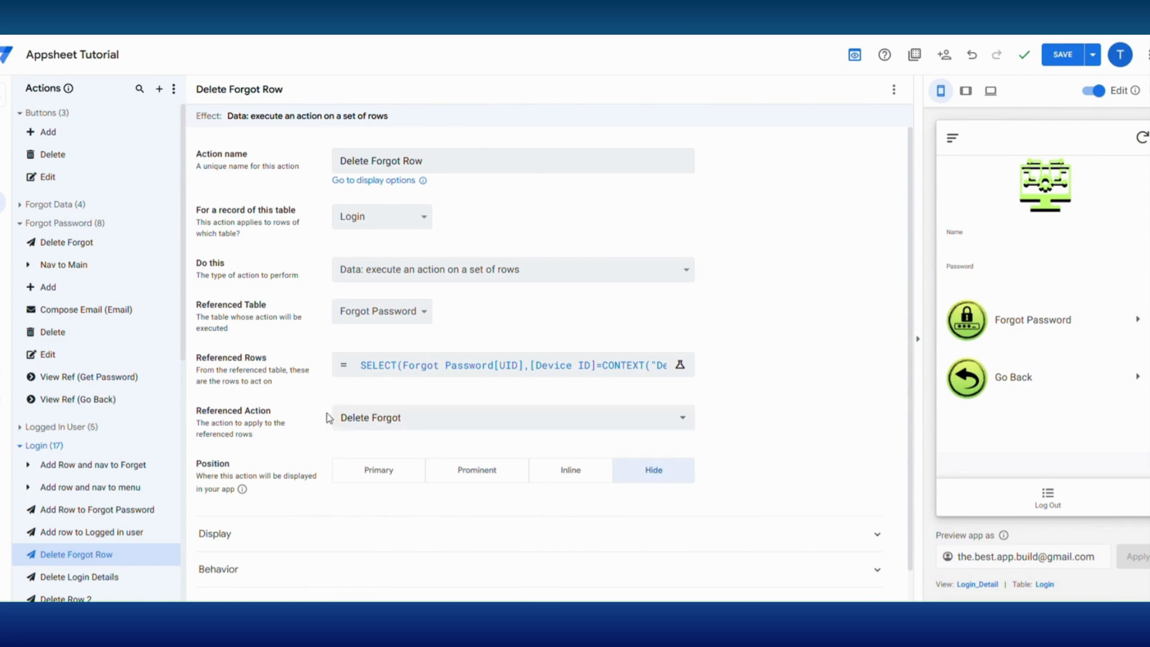
click(1063, 54)
- Add Delete Forgot Row as the first action in Add Row and nav to Forget and save the app
click(100, 470)
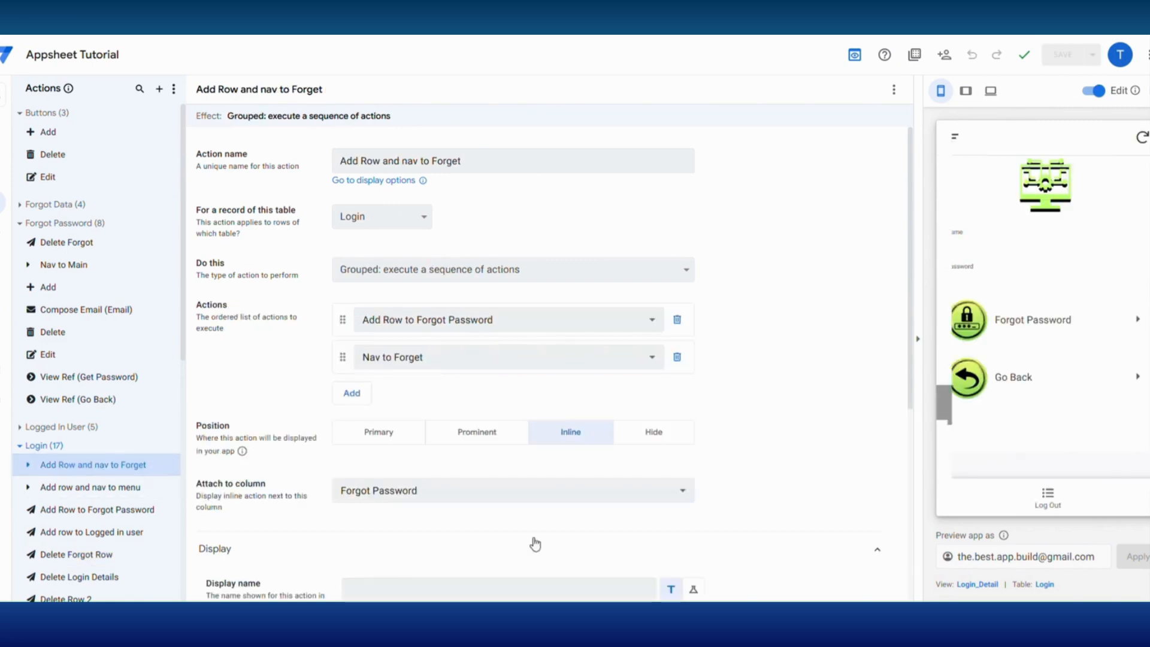
click(349, 390)
click(391, 396)
click(390, 577)
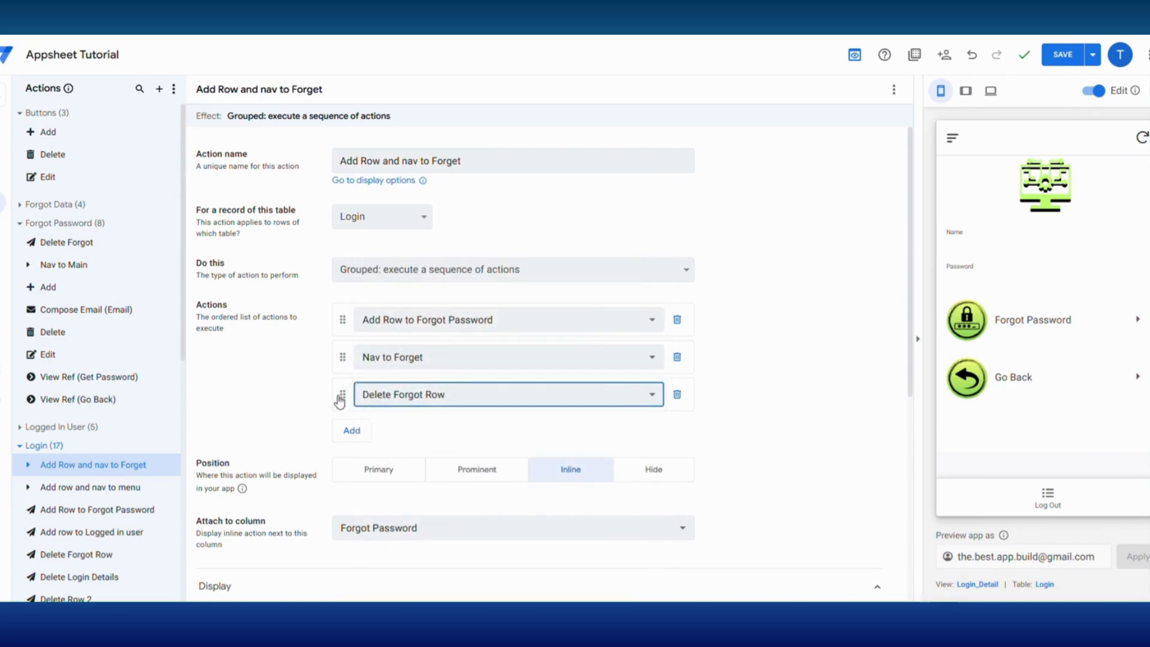
drag(342, 396, 339, 319)
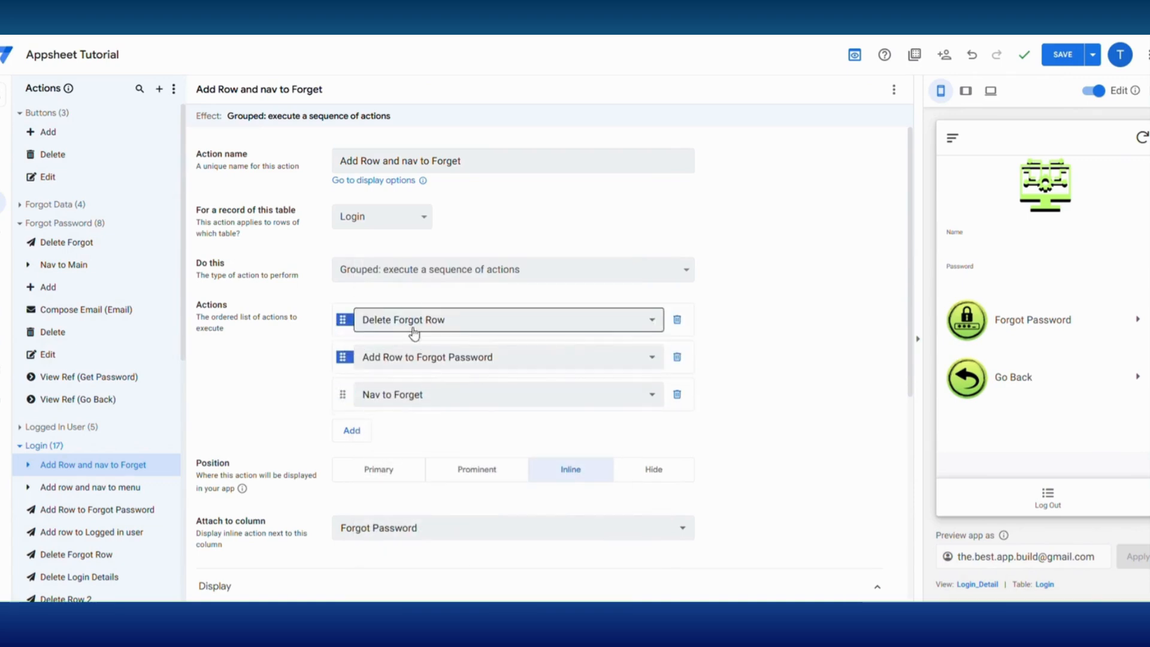
click(1063, 55)
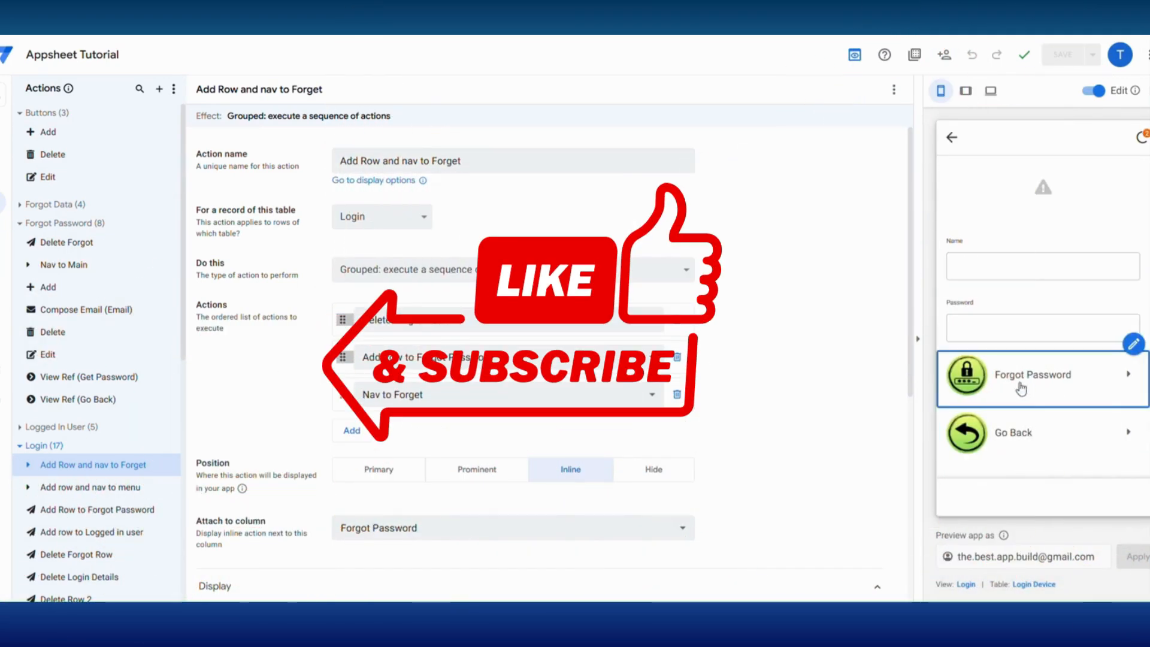
- Test Forgot Password in the preview and view the Forgot Data sheet of the Tutorial spreadsheet in Google Sheets
click(1018, 384)
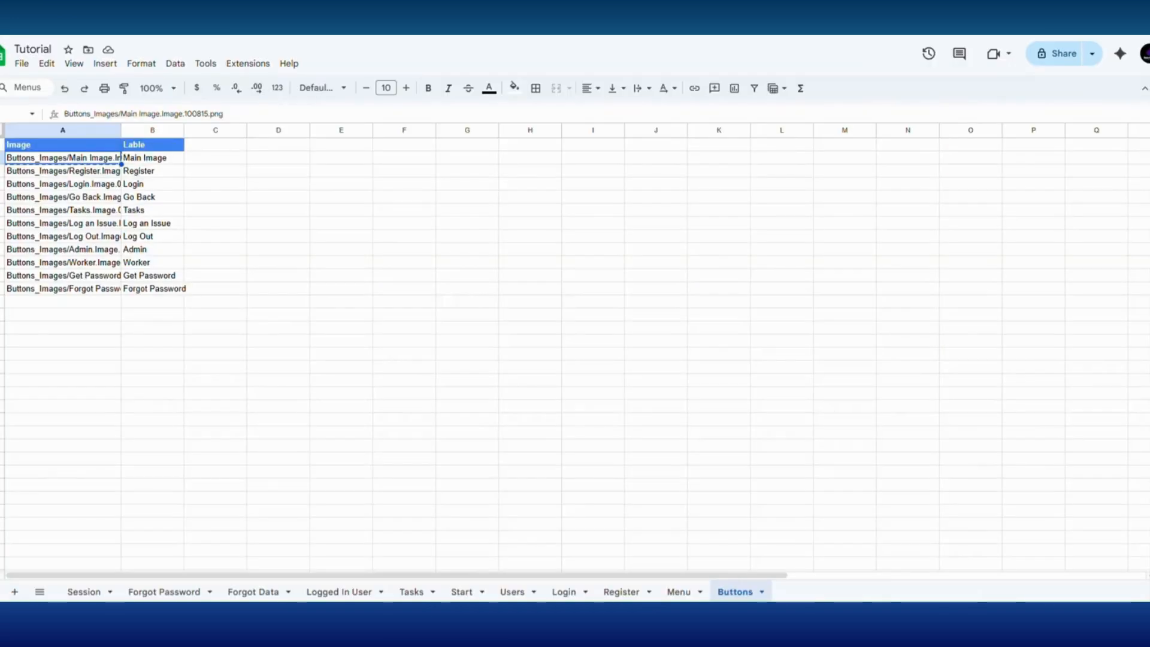
click(255, 593)
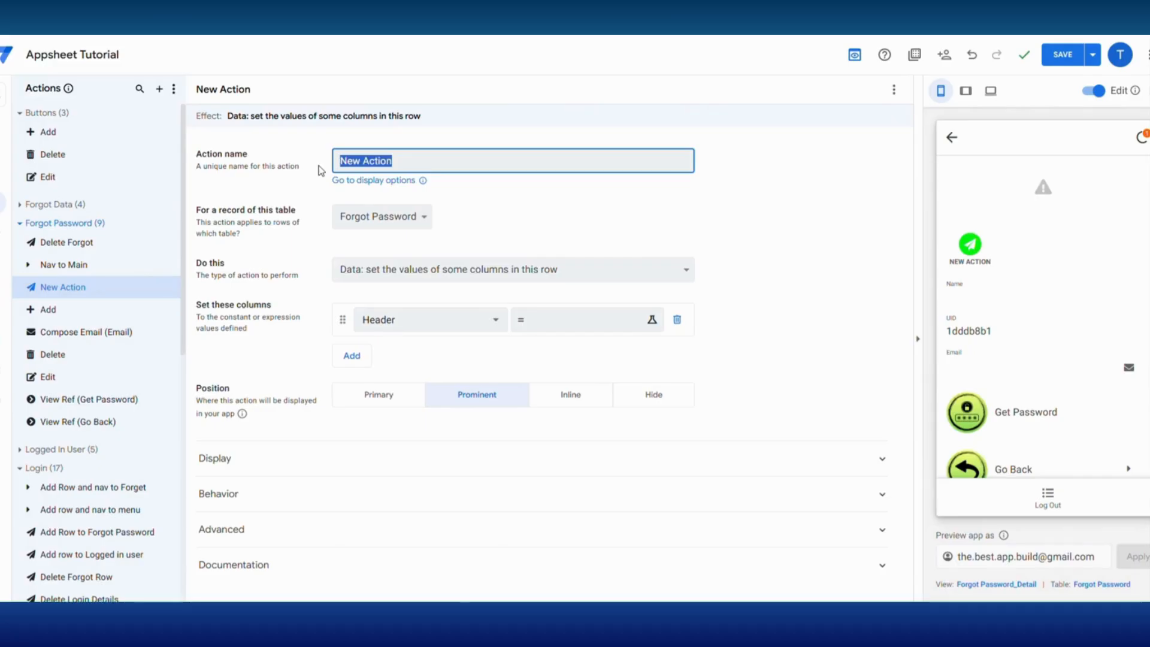
- Create the Forgot Password action Add Row To Data, adding a Forgot Data row with UID UNIQUEID(), Email [_THISROW].[Email] and Name [_THISROW].[Name]
text(Add R)
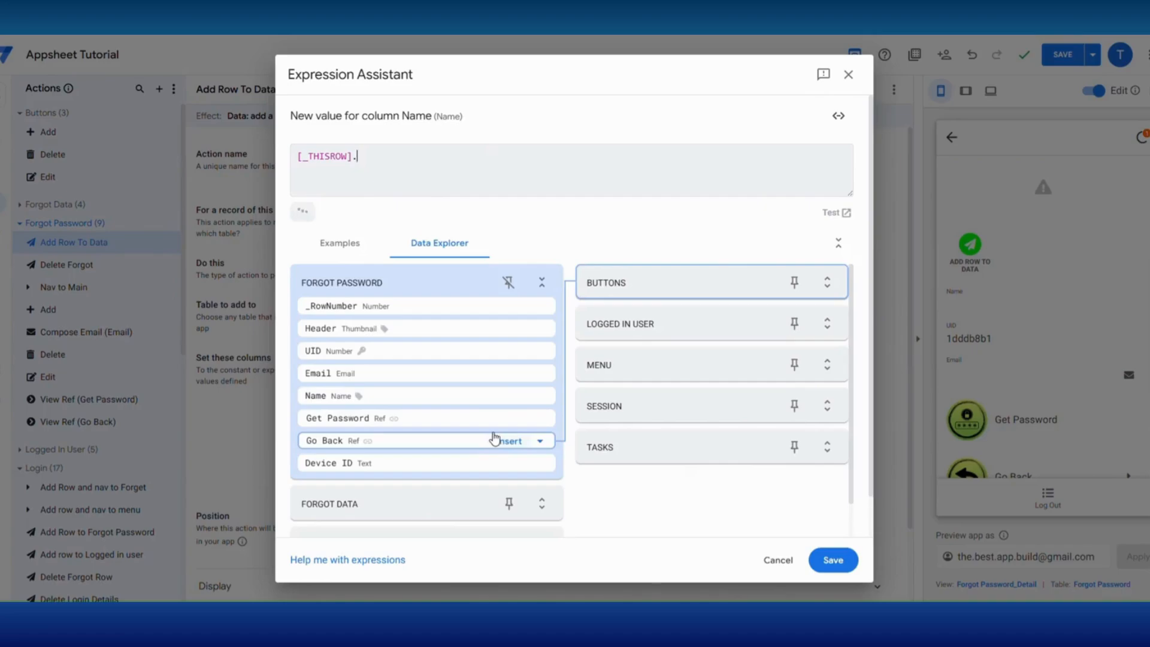
click(512, 401)
click(832, 560)
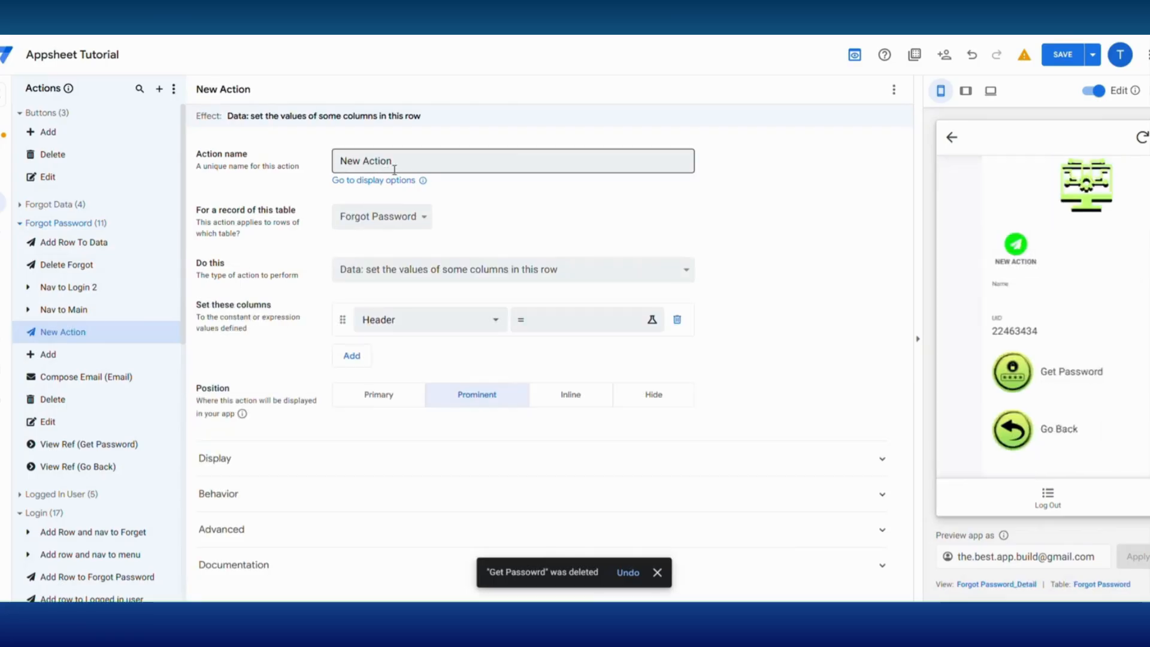
- Name the new Forgot Password action Get Password and make it execute a grouped sequence of actions
drag(383, 160, 320, 172)
text(Get)
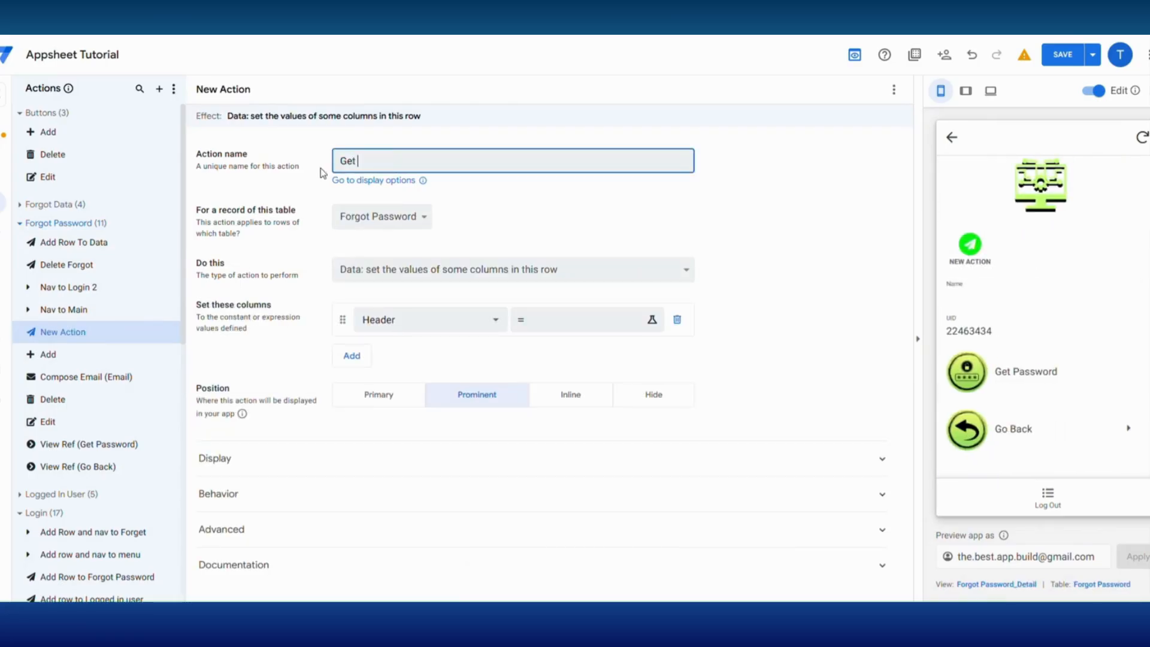
text( Pass)
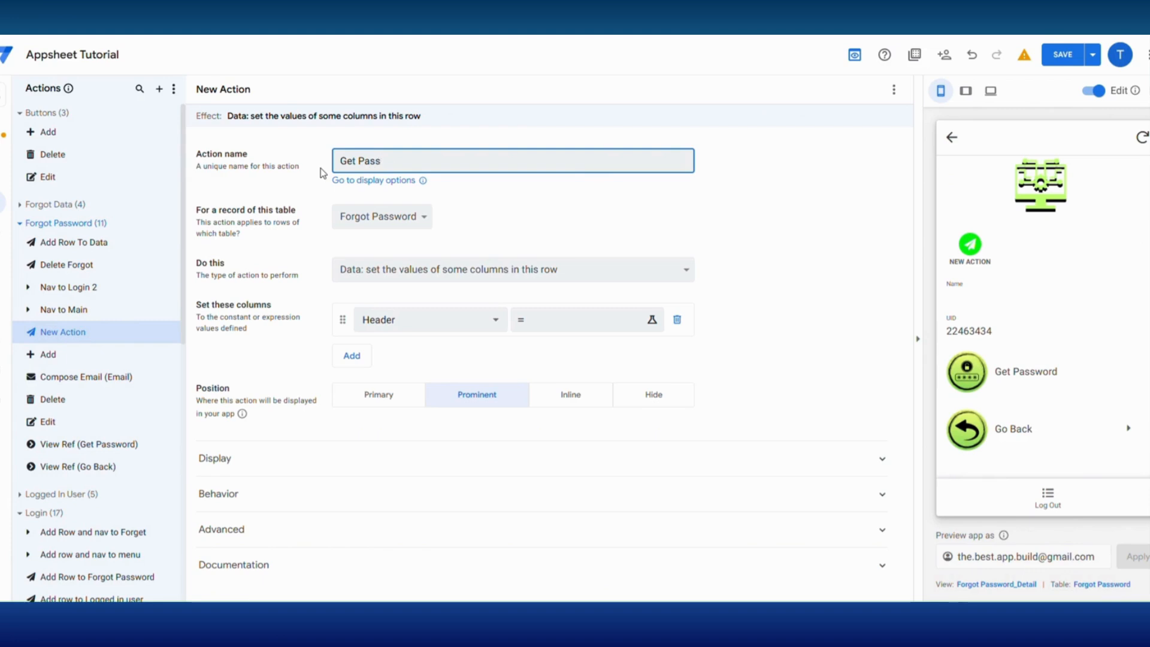
click(419, 269)
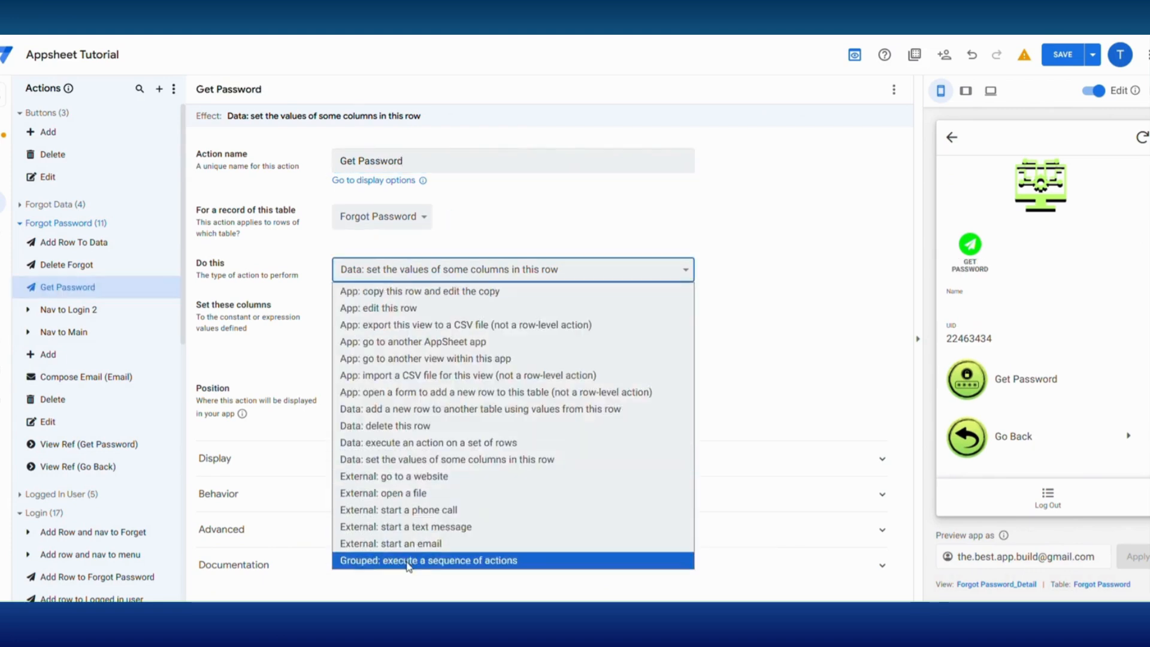
click(383, 562)
- Fill Get Password's action sequence with Add Row To Data, Nav to Login 2 and Delete Forgot, in that order
click(358, 329)
click(390, 328)
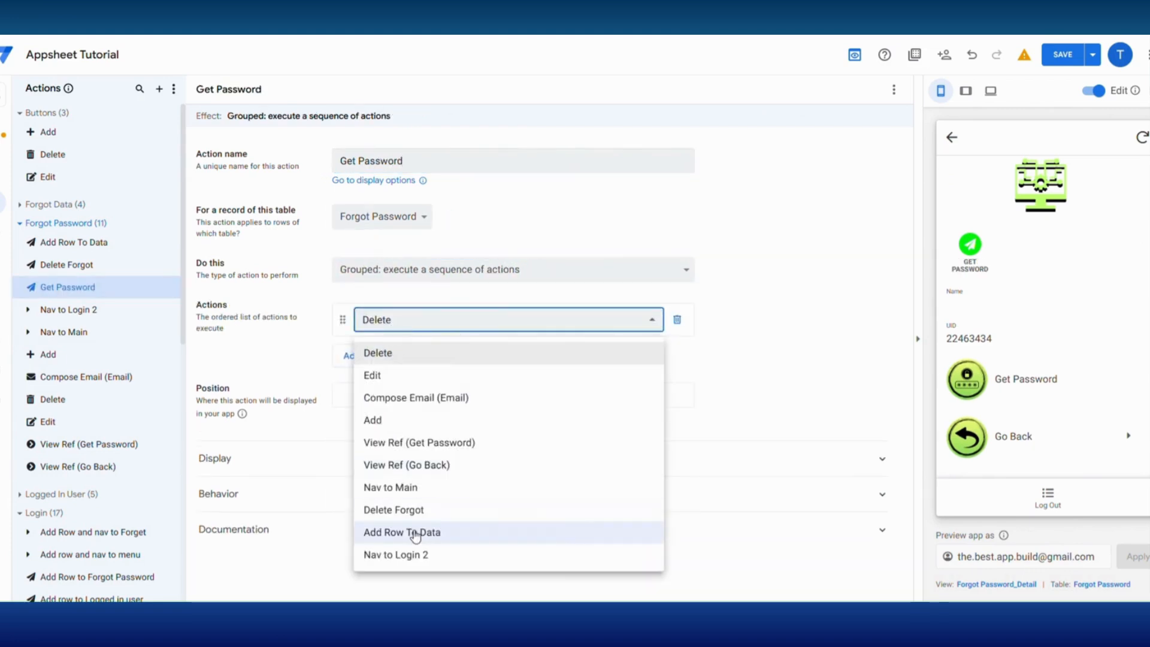
click(393, 530)
click(352, 356)
click(389, 358)
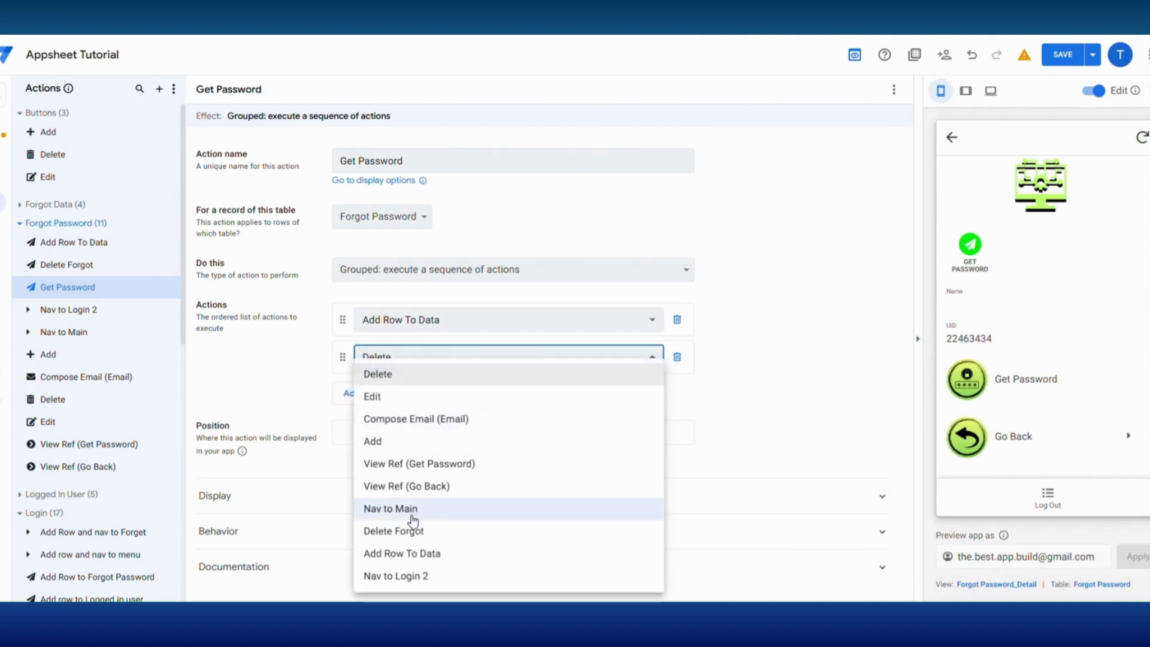
click(410, 575)
click(351, 392)
click(402, 395)
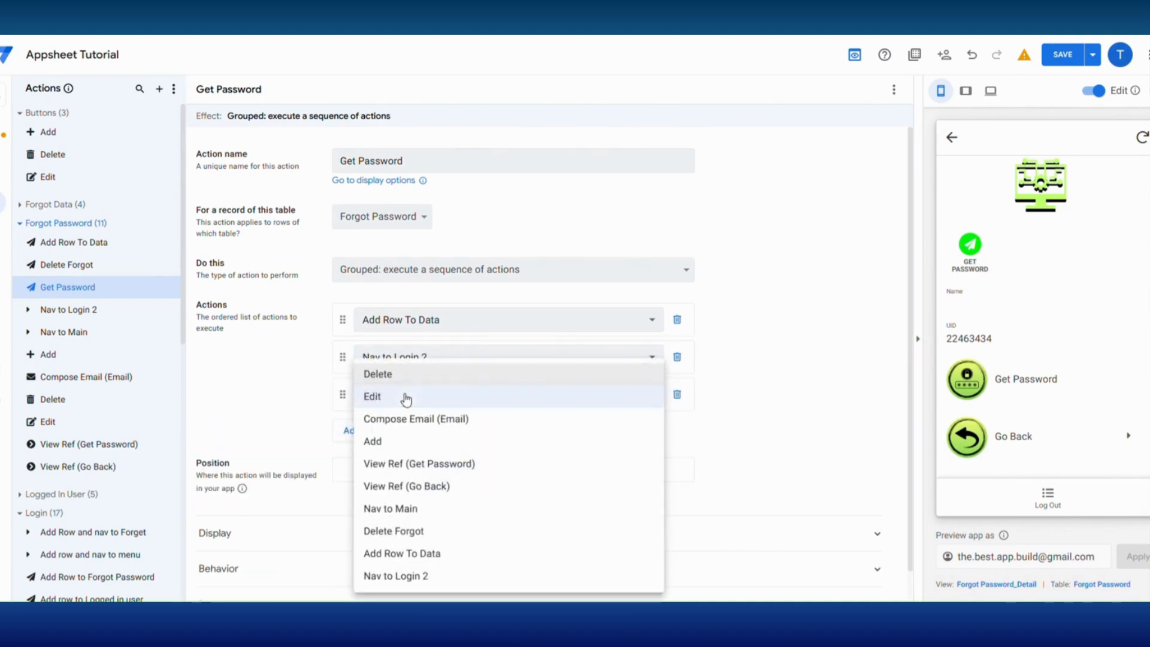
click(400, 534)
- Display the Get Password action inline, attached to the Get Password column
click(570, 468)
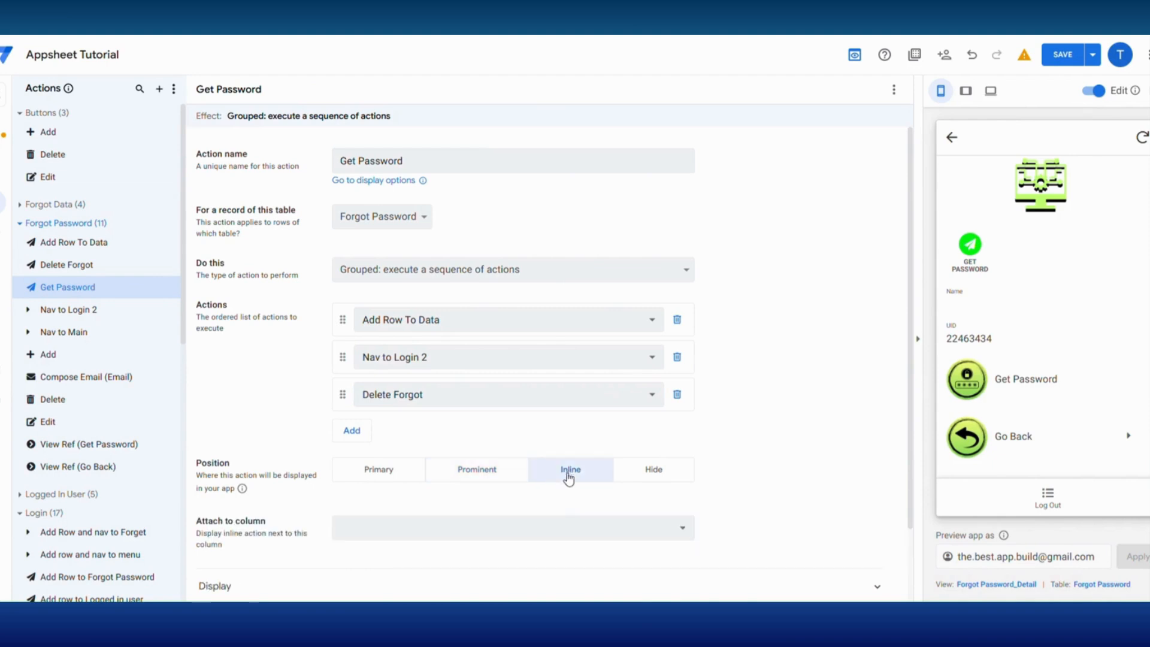
click(442, 532)
click(441, 552)
- Give the Get Password action a solid right-pointing caret icon and save the app
click(360, 510)
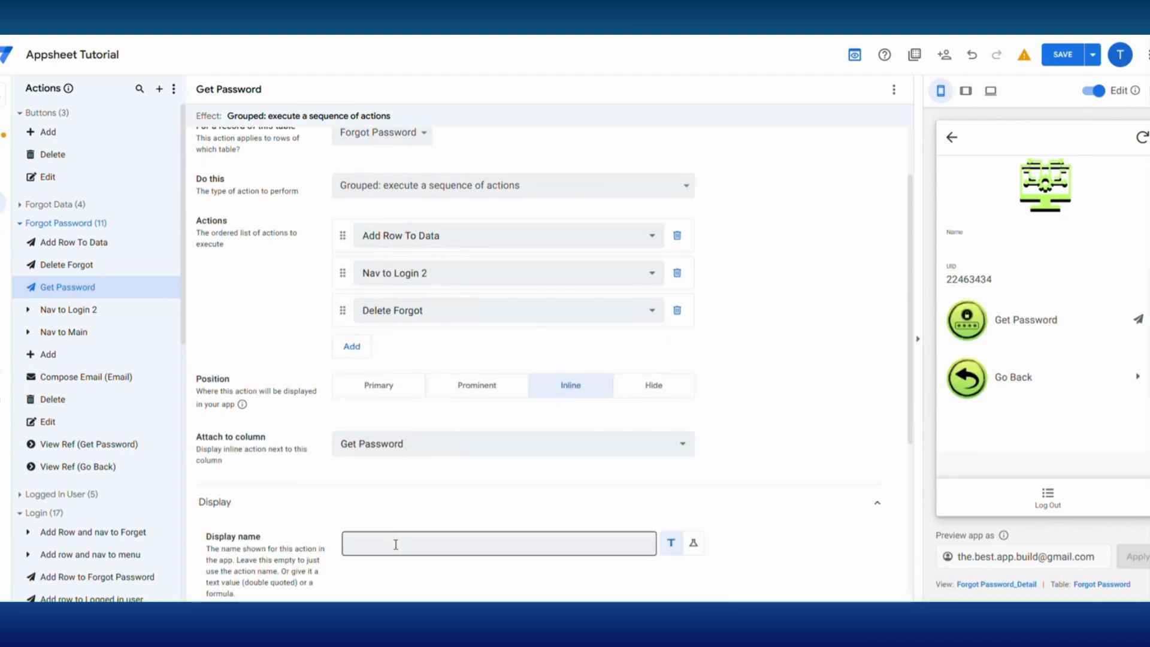
scroll(383, 527, down, 3)
click(395, 442)
text(caret)
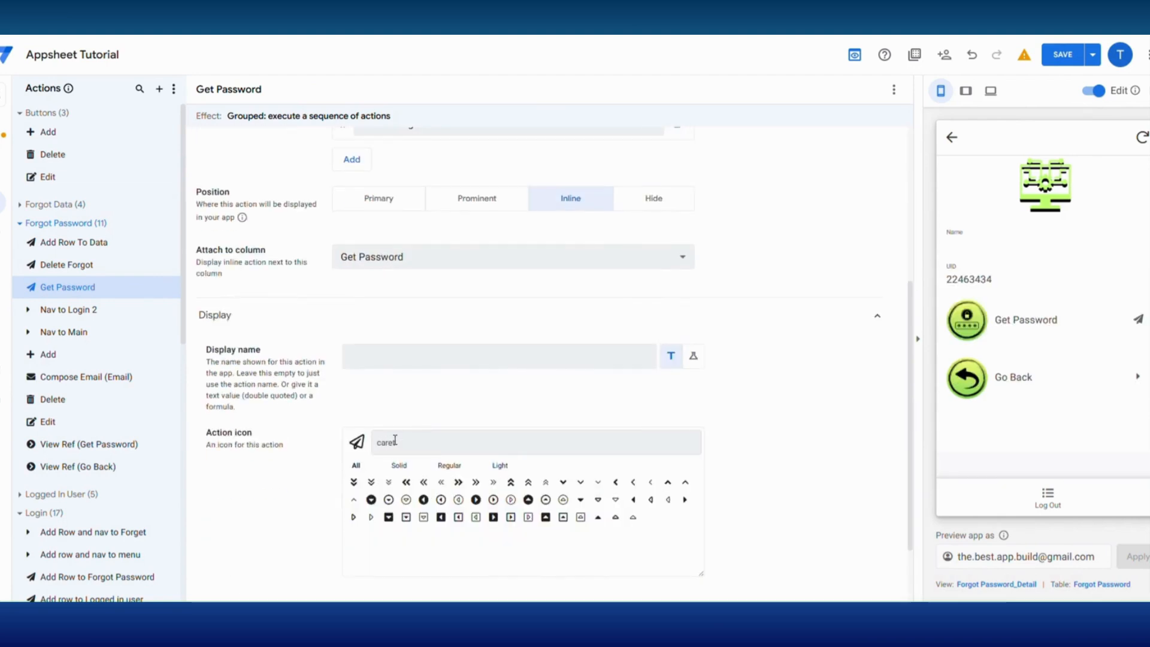
click(685, 499)
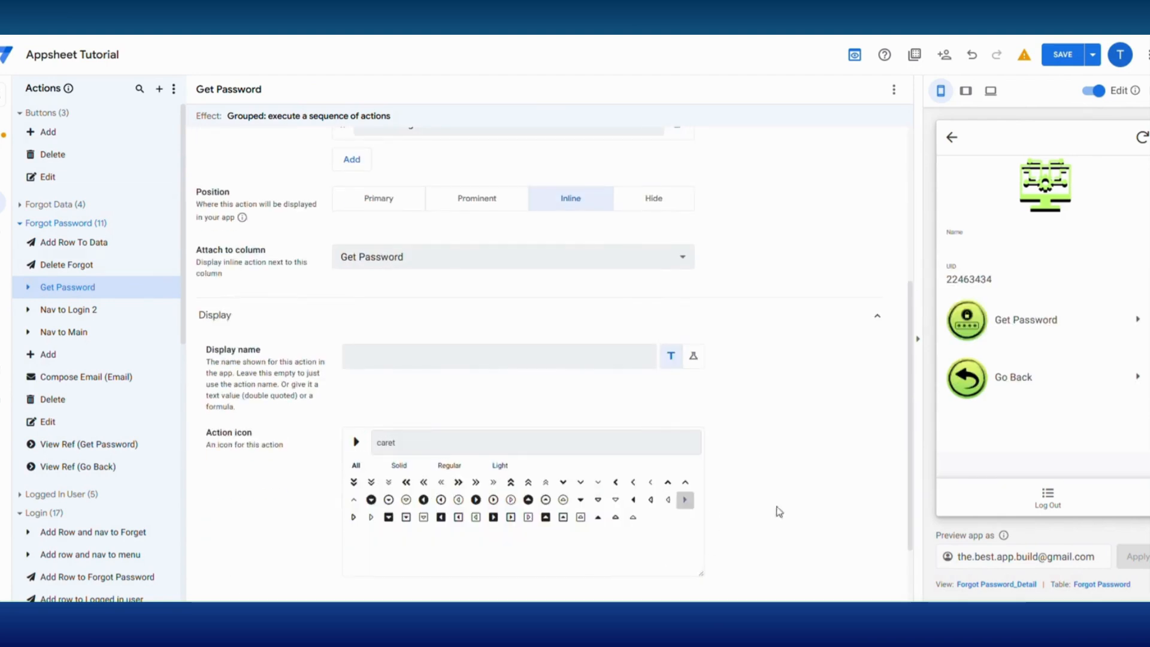
click(1064, 55)
- Test Forgot Password in the preview by entering a name and an e-mail address and running Get Password
click(999, 257)
click(1032, 377)
click(983, 270)
text(peter)
click(974, 326)
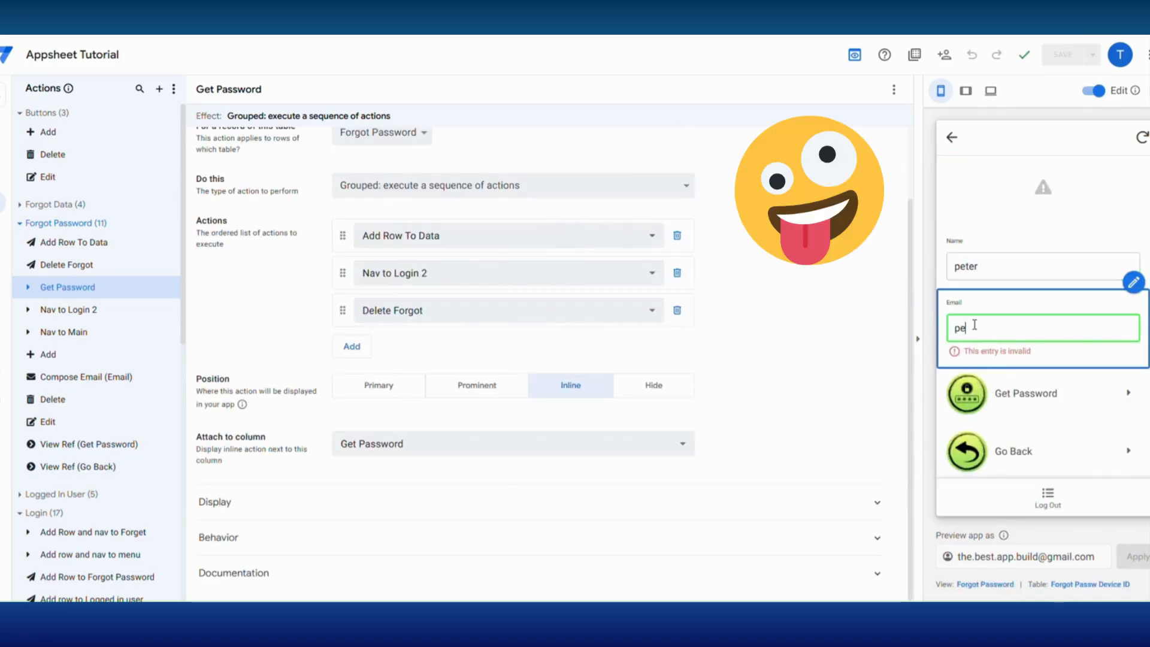
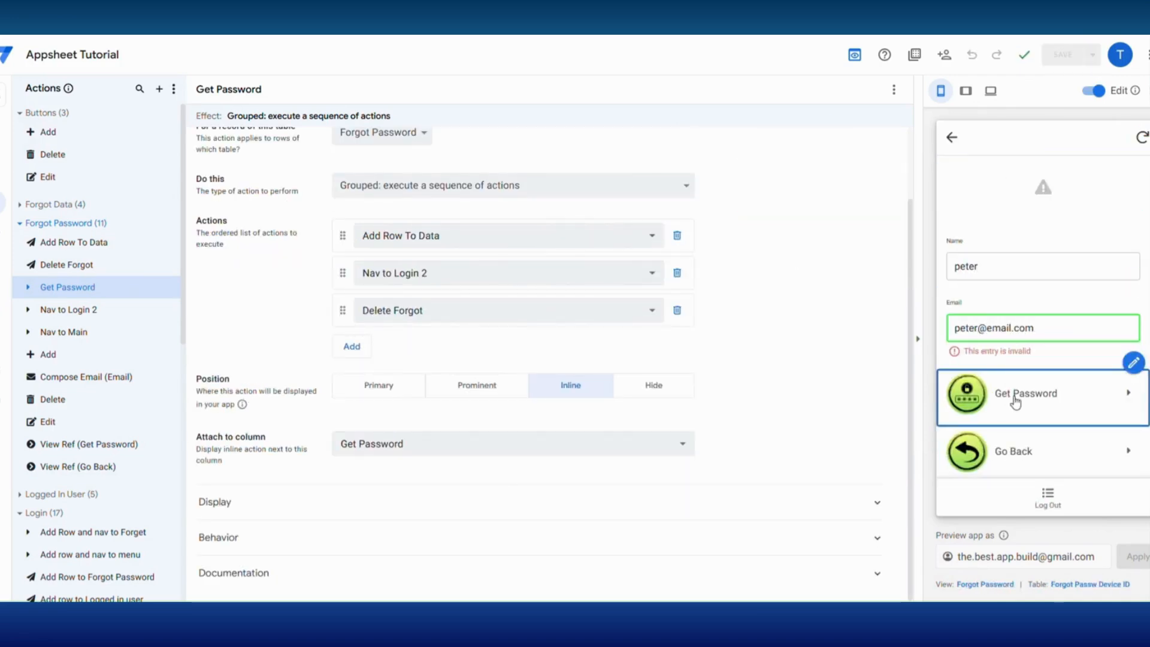
click(1015, 395)
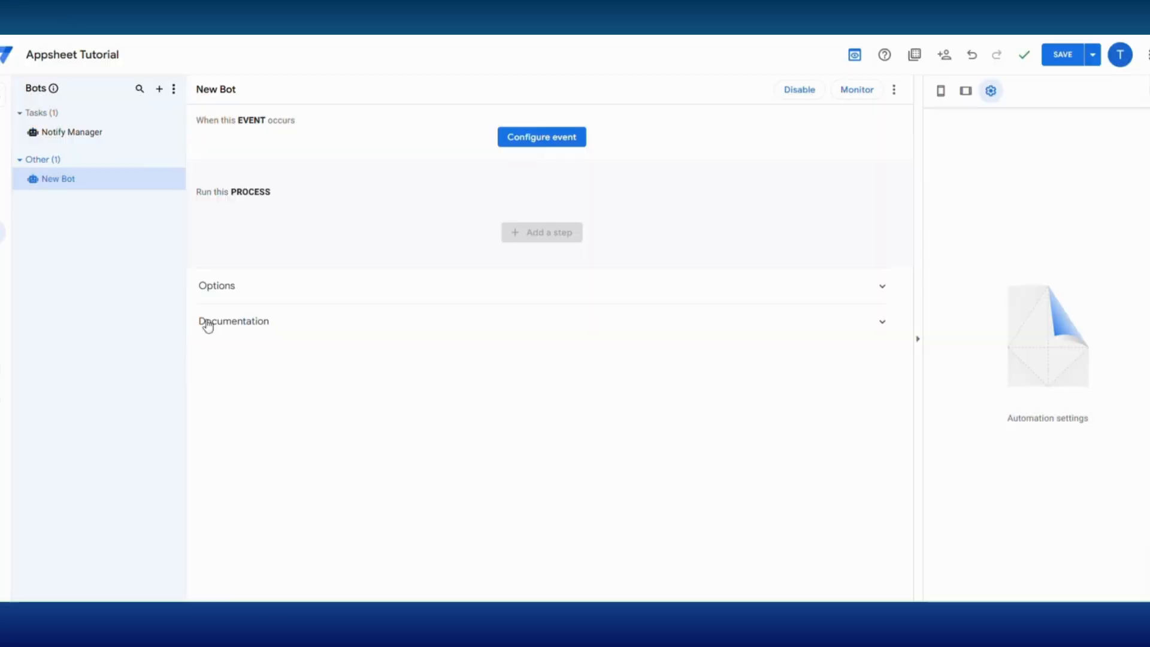
- Create a new automation bot and rename it Email Password
double_click(83, 177)
key(BackSpace)
key(BackSpace)
key(BackSpace)
key(BackSpace)
key(BackSpace)
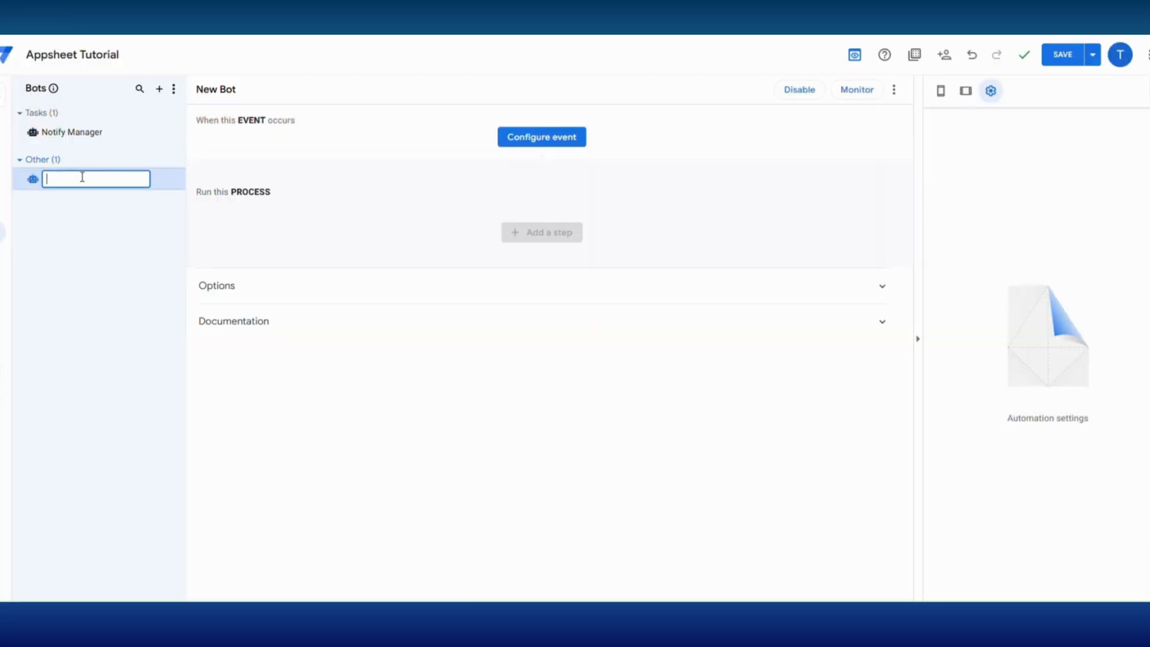
text(Email Password)
key(Return)
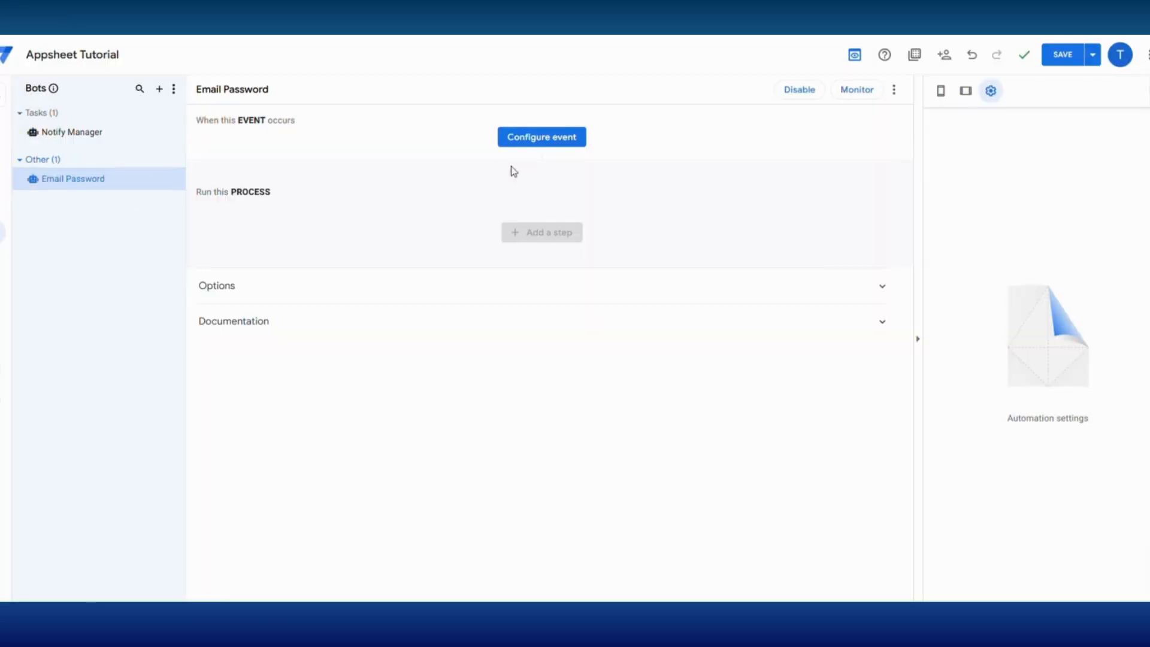
- Create a custom event for the Email Password bot and name it New Row Added to Data
click(542, 137)
click(421, 313)
click(893, 172)
drag(989, 183, 938, 184)
text(New Row Added t)
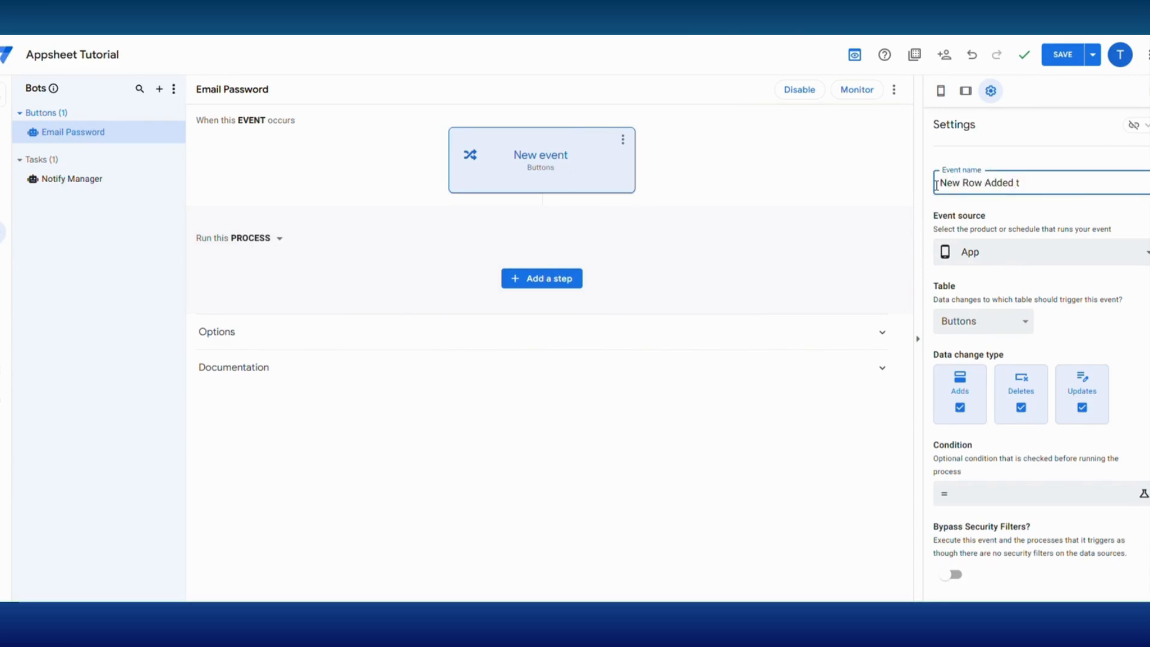
- Trigger the event from the Forgot Data table on Adds only, excluding Deletes and Updates
click(982, 321)
click(980, 362)
click(1021, 407)
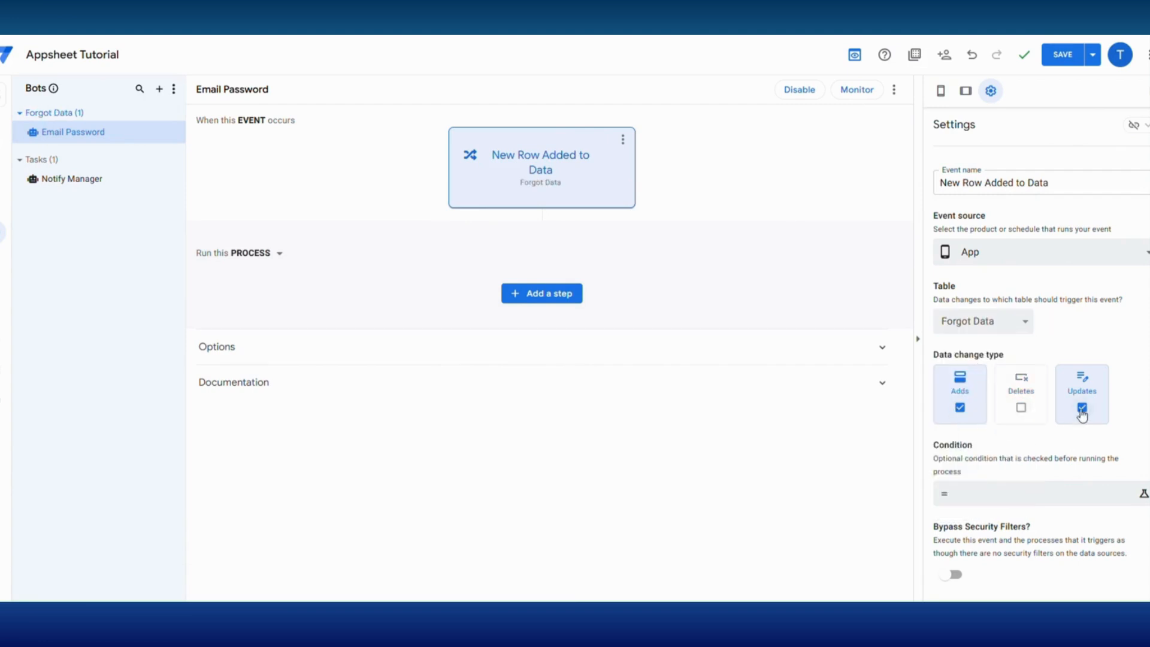
click(1082, 408)
- Add a custom step to the Email Password process and name it Send Password
scroll(1013, 443, down, 2)
click(574, 300)
click(500, 519)
click(538, 364)
click(495, 359)
text(Send Password)
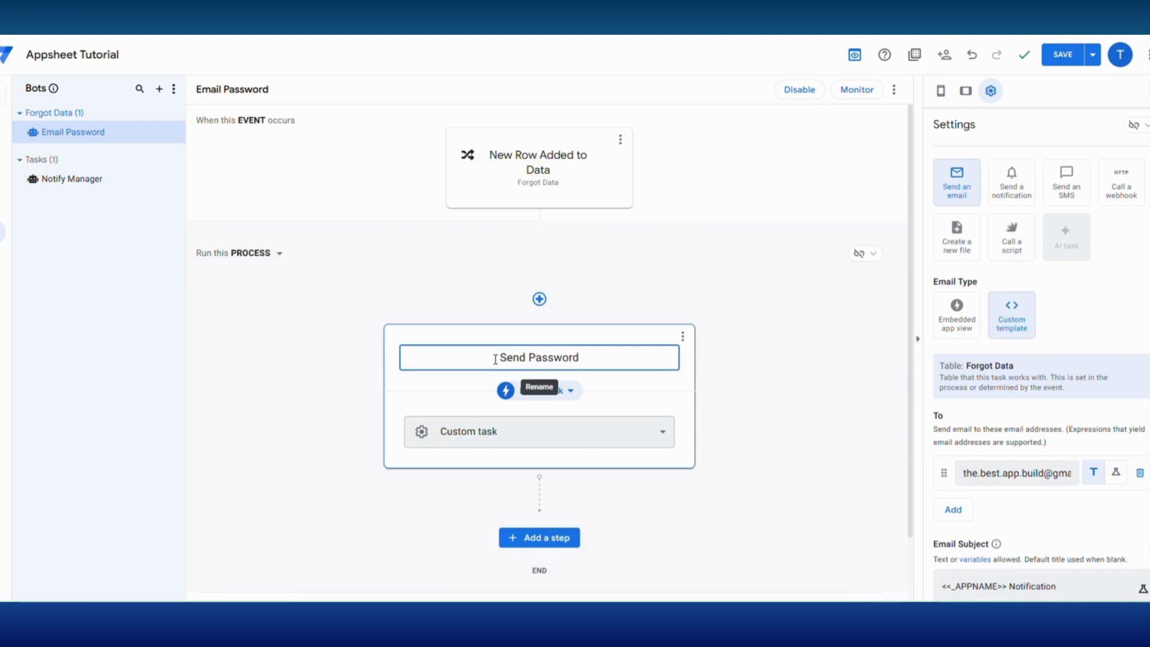
click(783, 388)
- Set the Send Password email subject to APP Password
scroll(956, 477, down, 3)
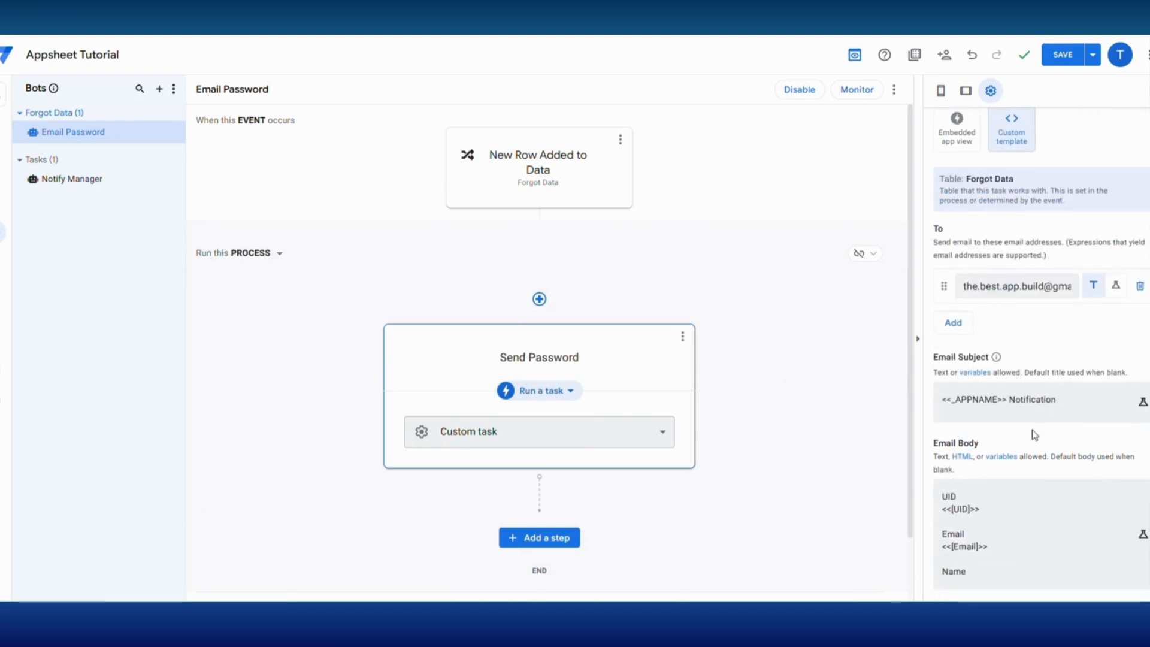
click(999, 404)
drag(442, 159, 374, 364)
text(APP Password)
click(835, 563)
- Replace the email body with "Hi there <<[_THISROW].[Name]>>", "We managed to retrieve your password." and "<<[Password]>>" on separate lines
click(983, 520)
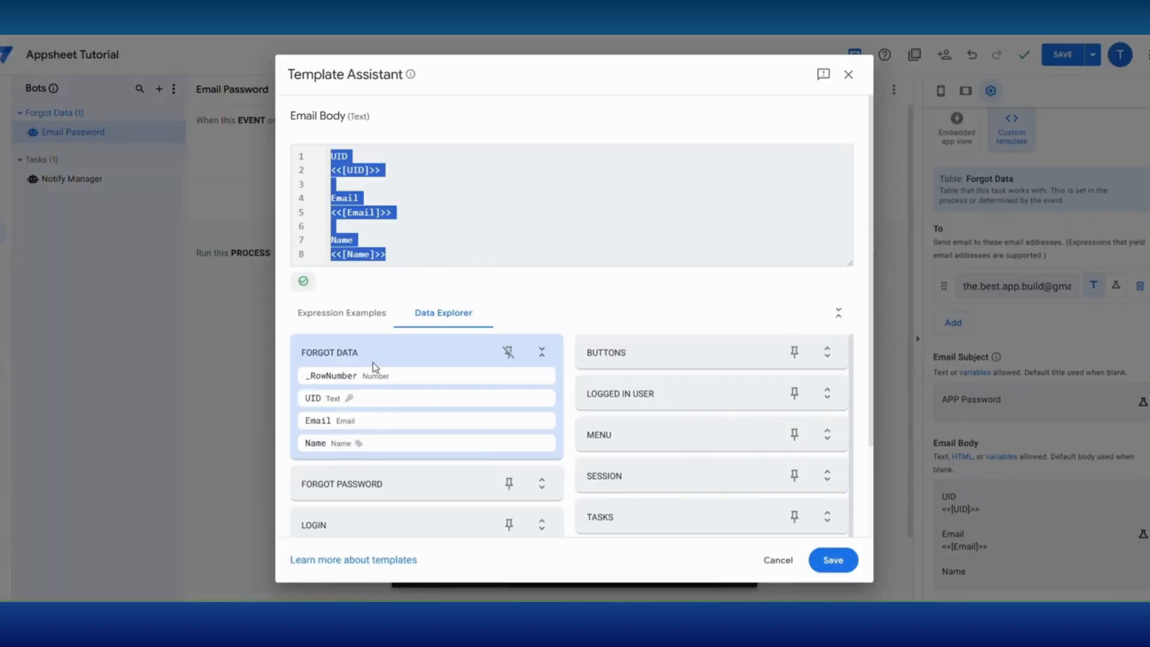
key(BackSpace)
key(ctrl+v)
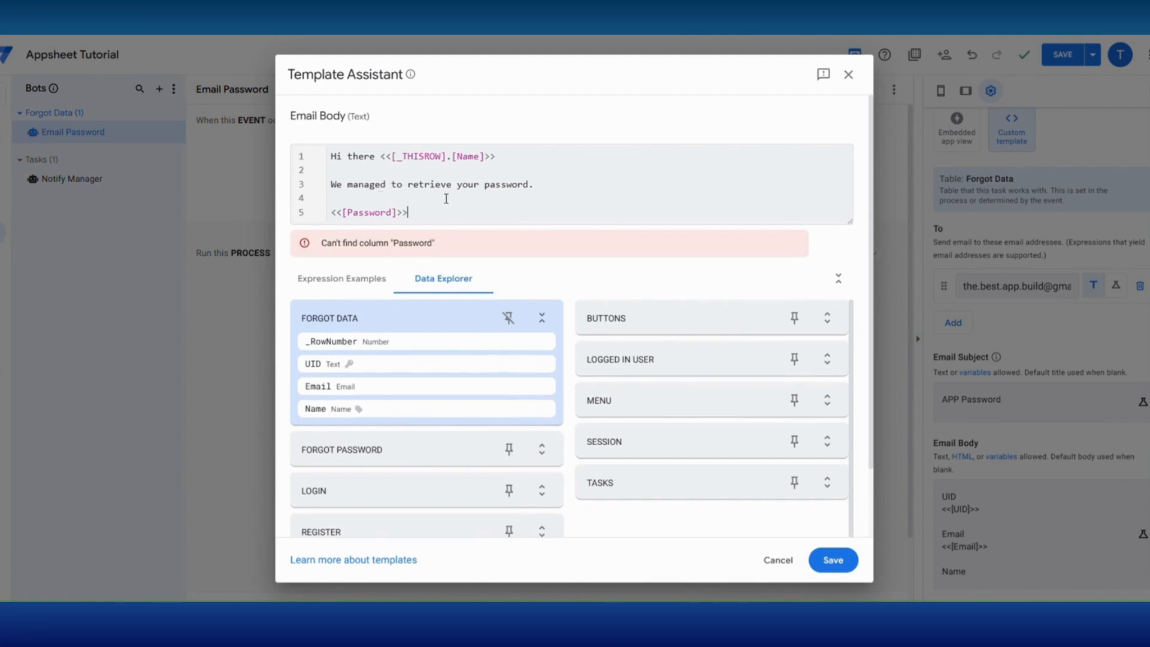
mouse_move(368, 216)
click(833, 560)
- Add a virtual column named Password to the Forgot Data table with the formula LOOKUP([_THISROW].[Email],"Users","Name","Password")
click(5, 143)
click(73, 143)
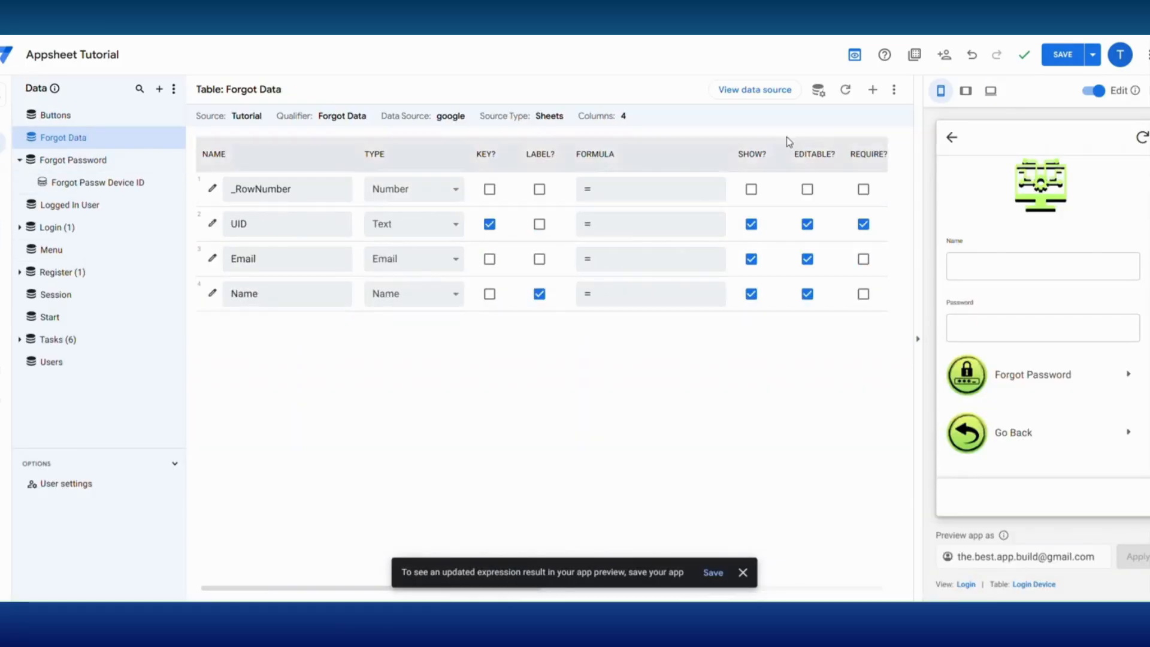
click(873, 90)
click(552, 159)
drag(604, 159, 479, 156)
text(Password)
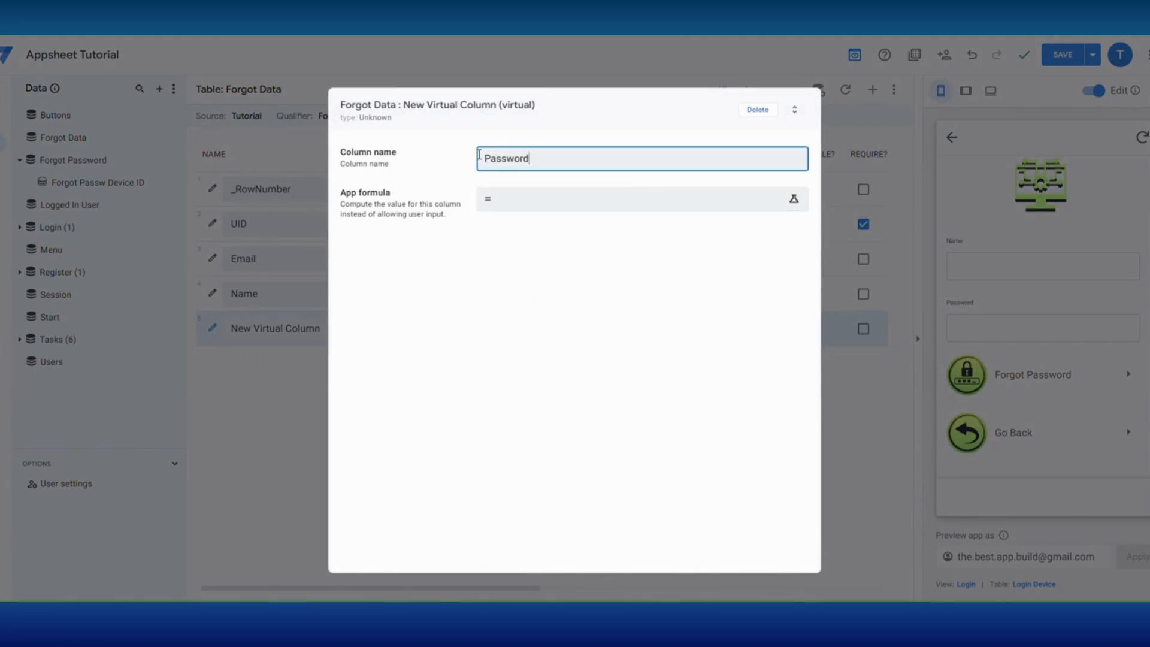
click(513, 201)
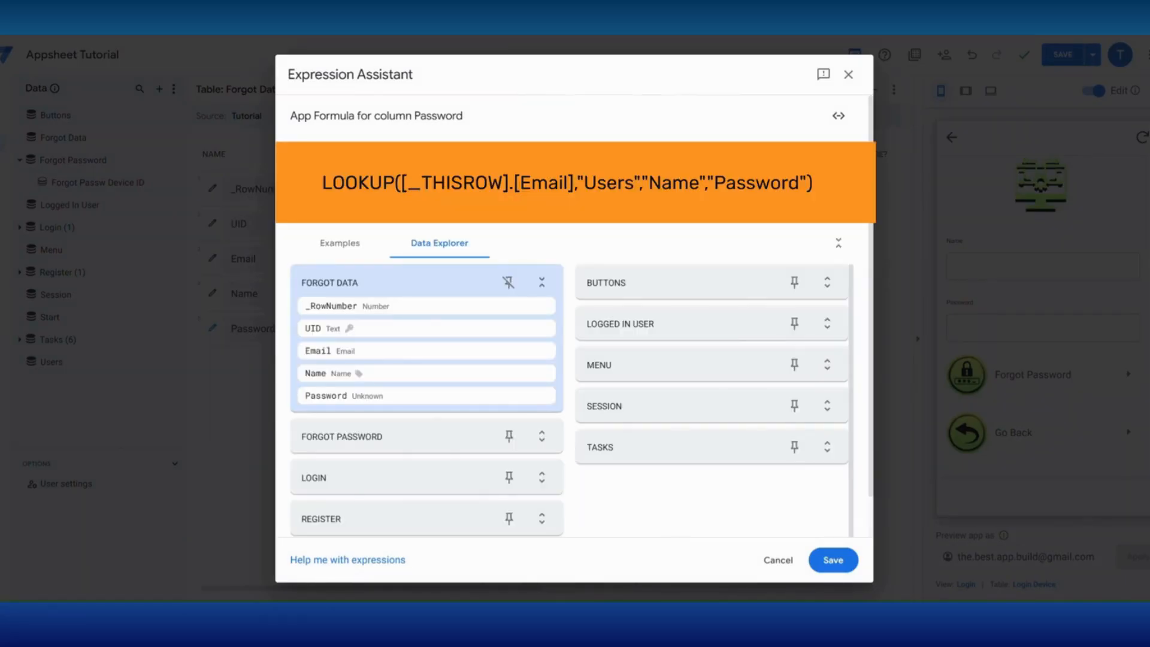
click(833, 560)
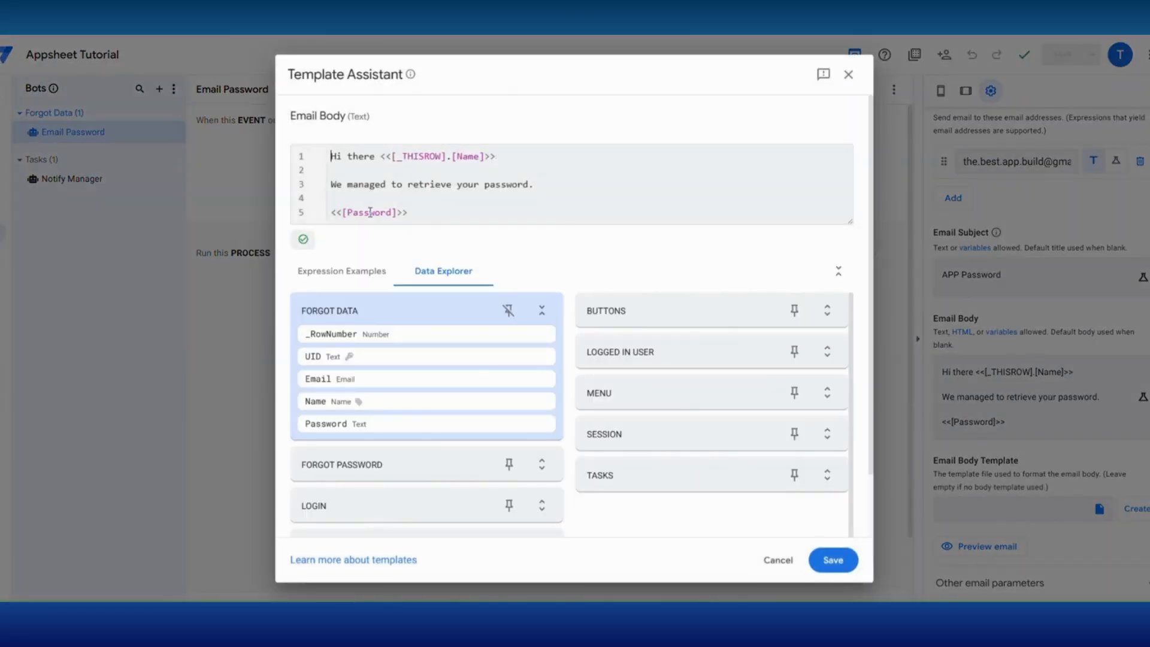
- Confirm the Send Password email body with its <<[Password]>> reference and save the app
click(846, 571)
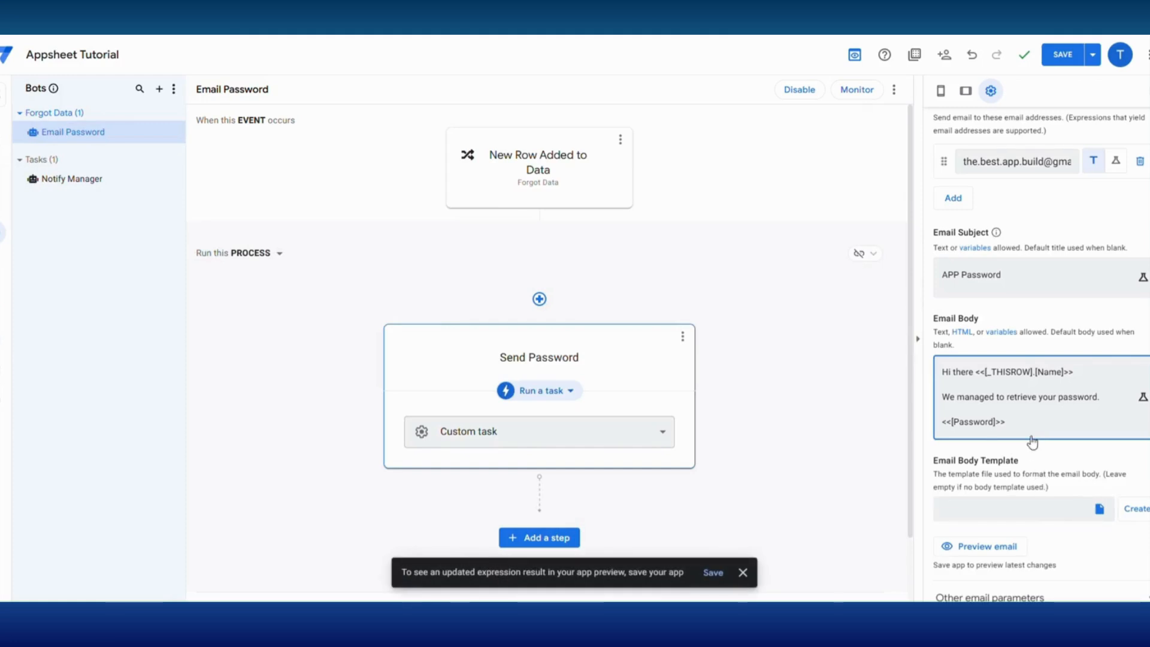
scroll(1032, 442, down, 2)
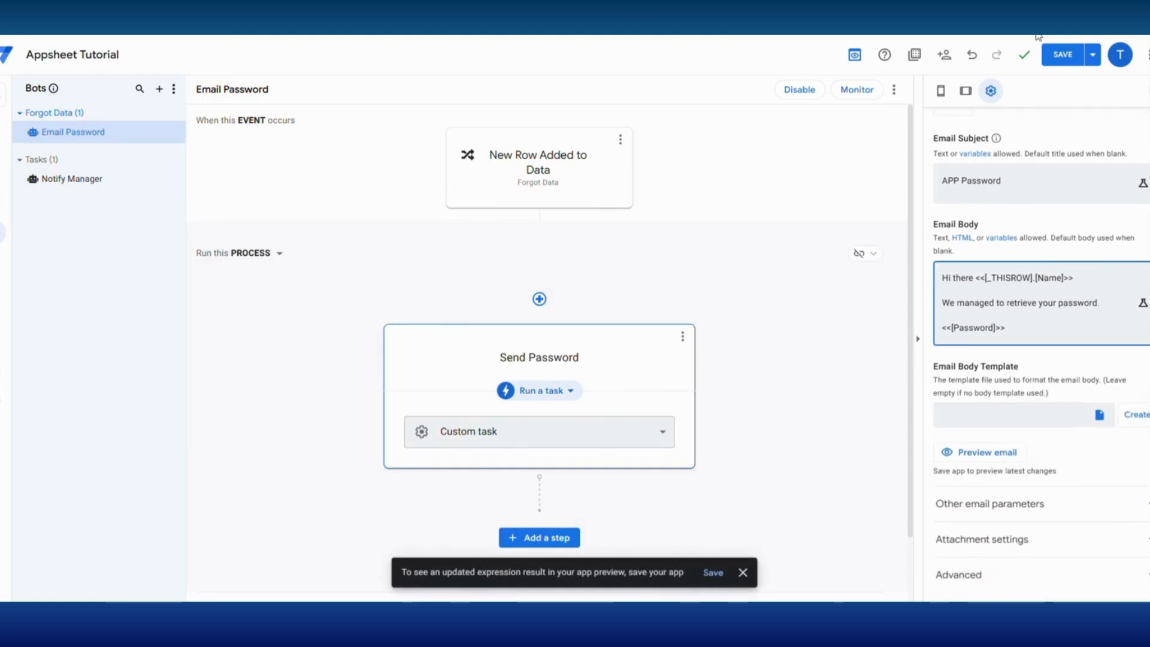
click(1059, 54)
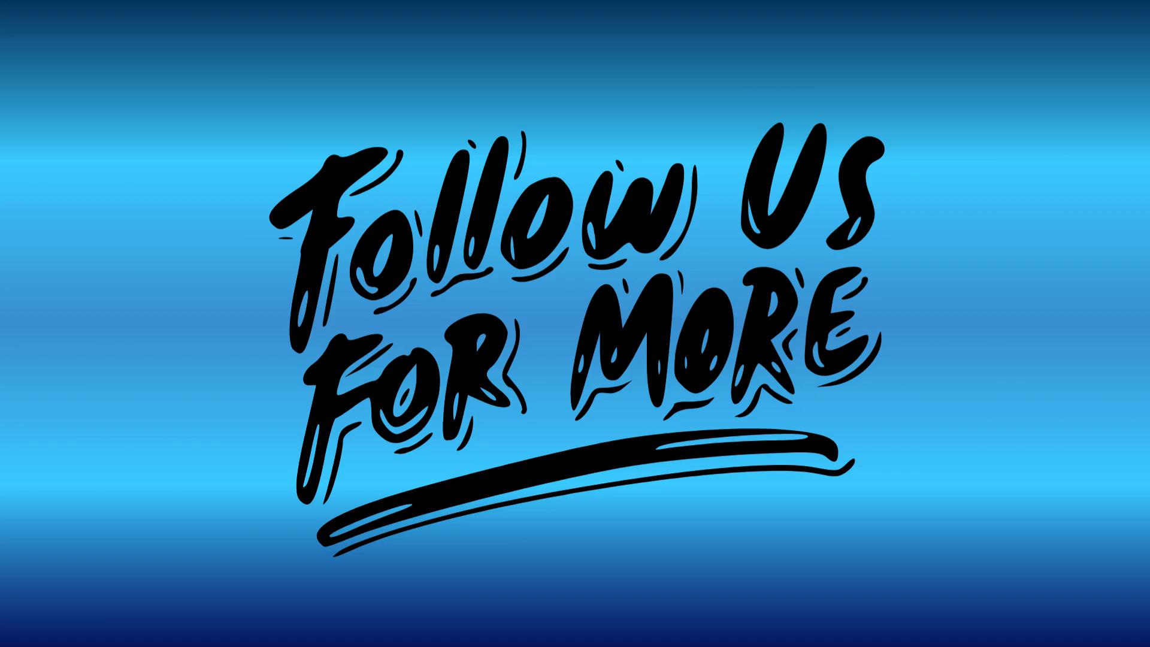